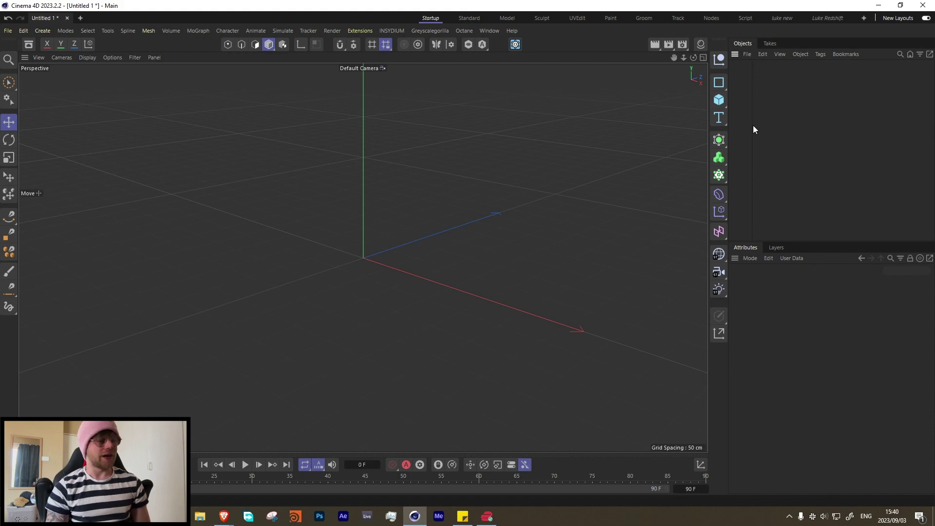
Switch to the YouTube plant-growing tutorial in the browser for fern-growth reference.
key("alt+Tab")
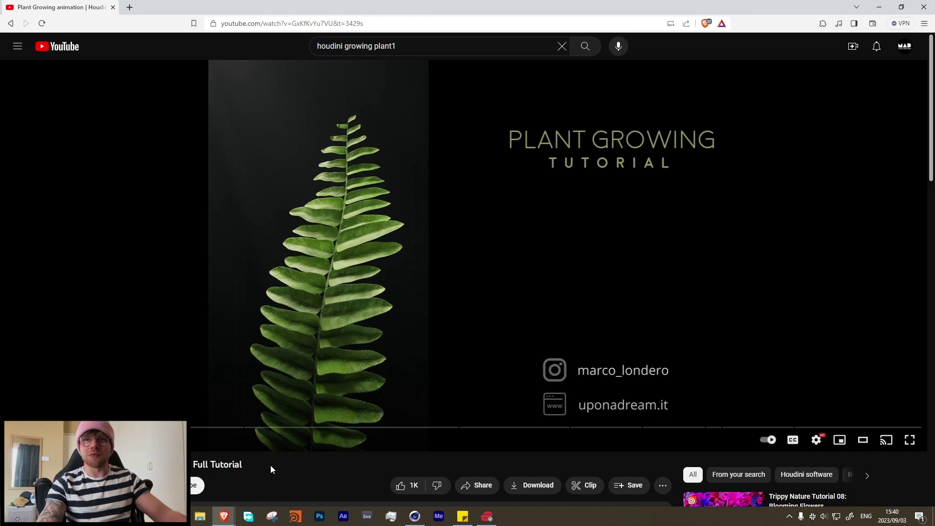
Return from the browser to the empty untitled Cinema 4D scene.
key("alt+Tab")
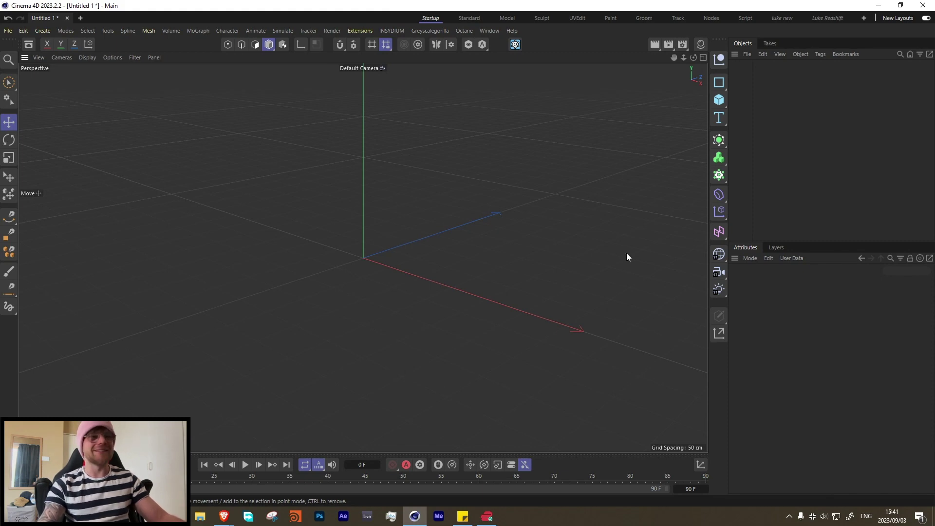
Create a Taiao toPlant object with a Trunk part, 300 cm tall and 20 cm radius.
left_click(392, 30)
mouse_move(411, 85)
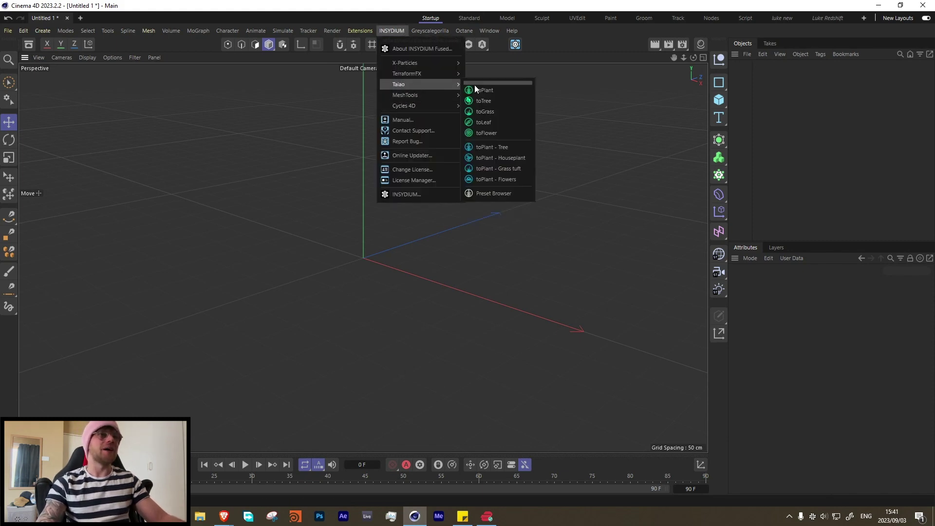
left_click(483, 90)
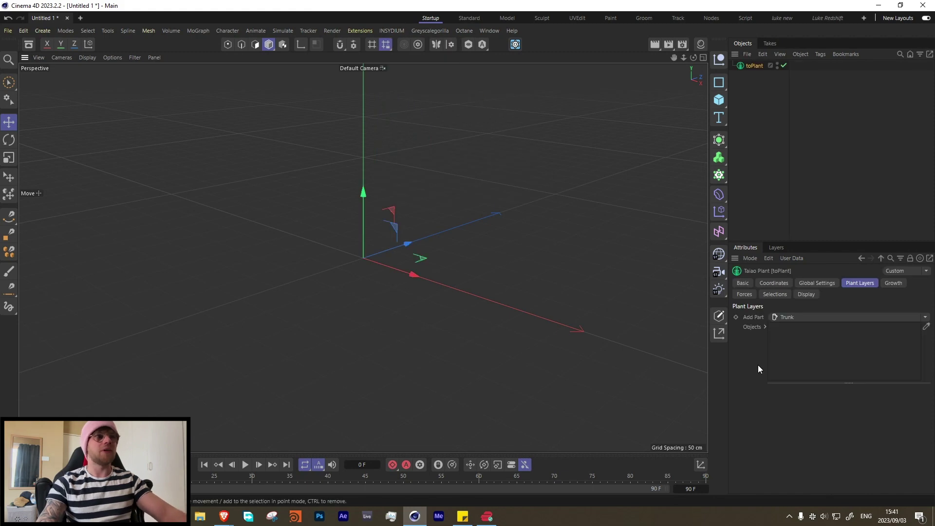
left_click(789, 317)
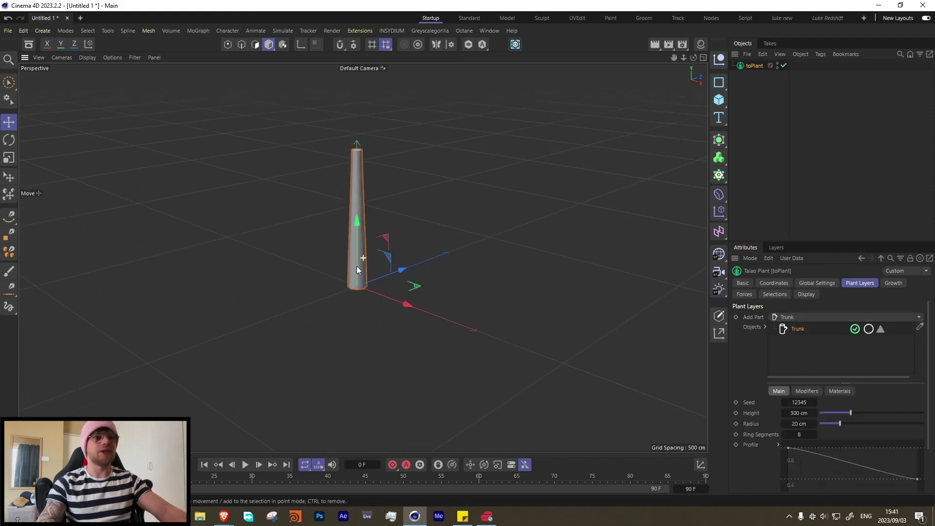
left_click(385, 30)
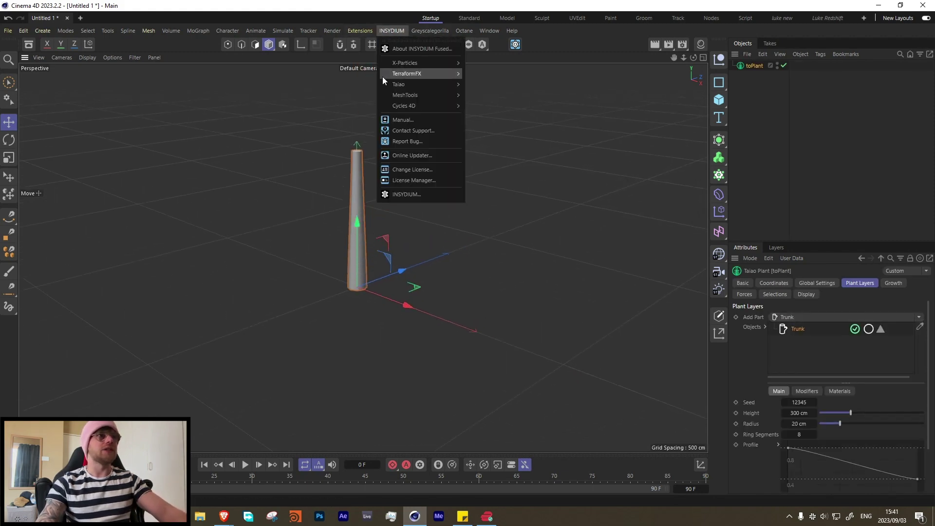
mouse_move(428, 85)
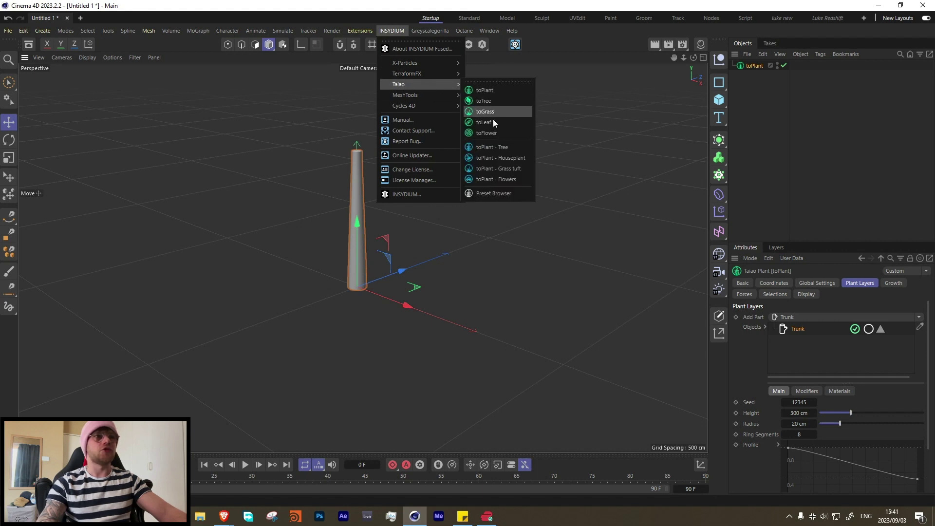
left_click(571, 125)
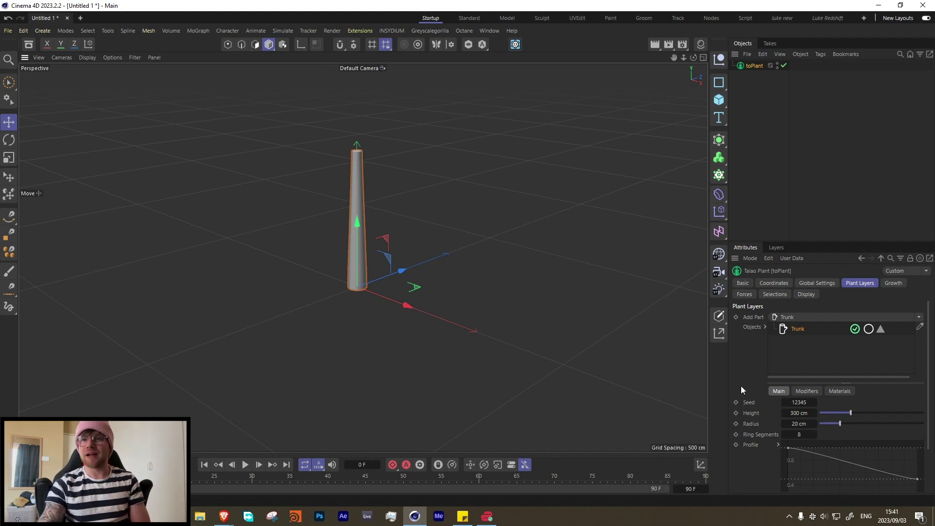
Reshape the trunk Profile spline so the stem thins and tapers to a point.
scroll(768, 353, "down", 3)
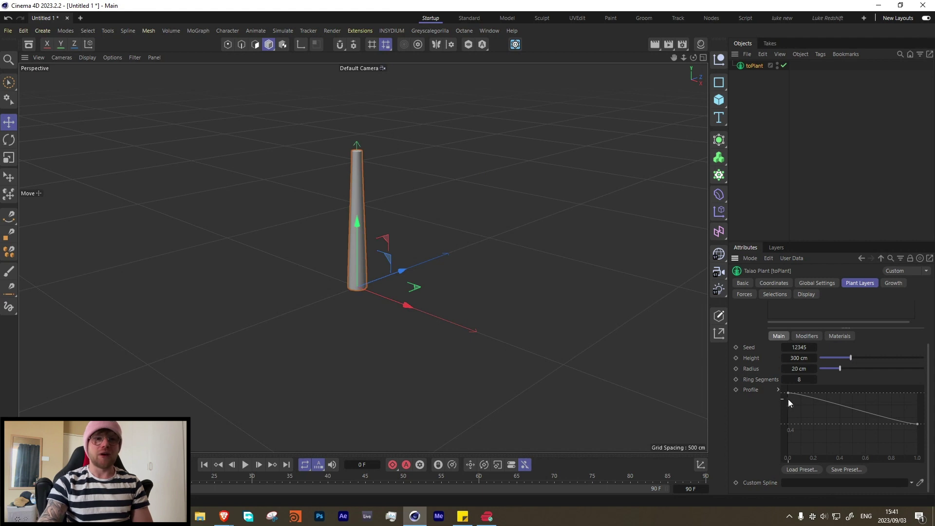
mouse_move(788, 393)
left_mouse_down()
mouse_move(790, 415)
mouse_move(788, 393)
left_mouse_up()
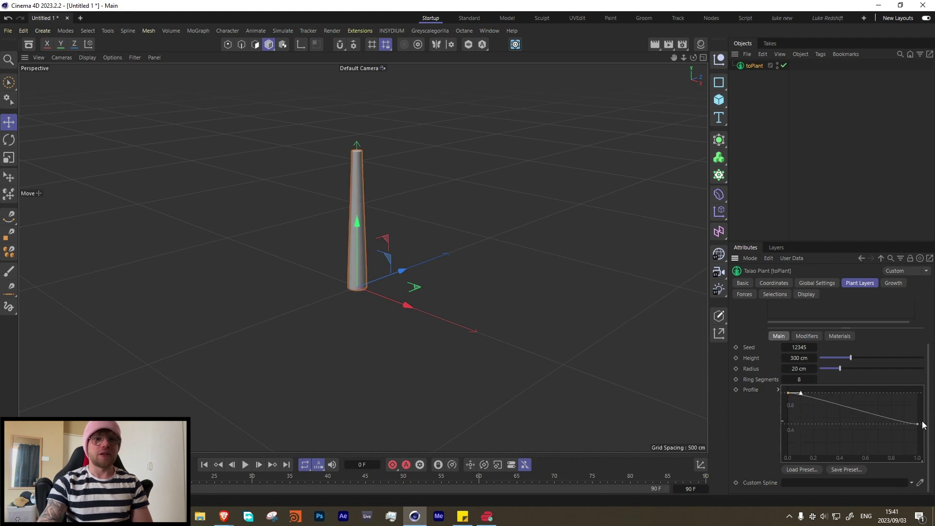
scroll(800, 367, "up", 3)
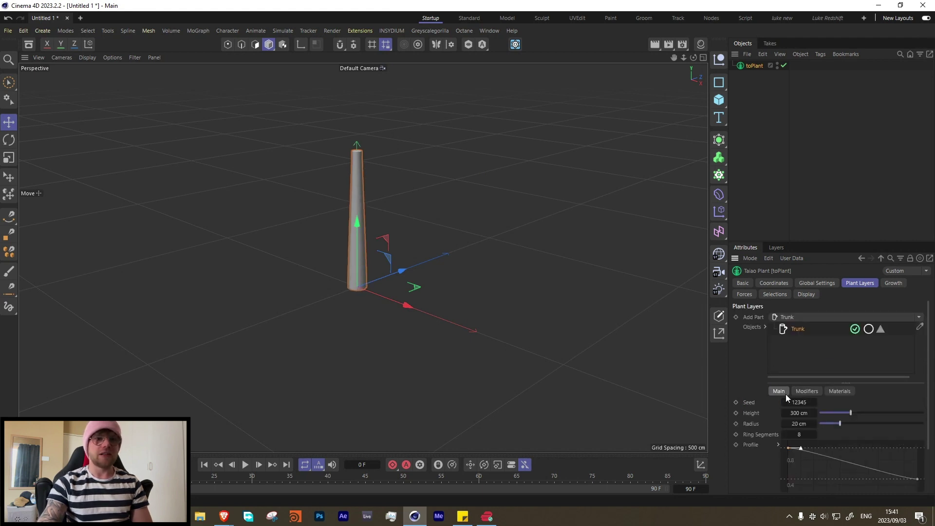
scroll(765, 442, "down", 3)
left_click_drag(914, 428, 907, 448)
left_click_drag(788, 393, 789, 444)
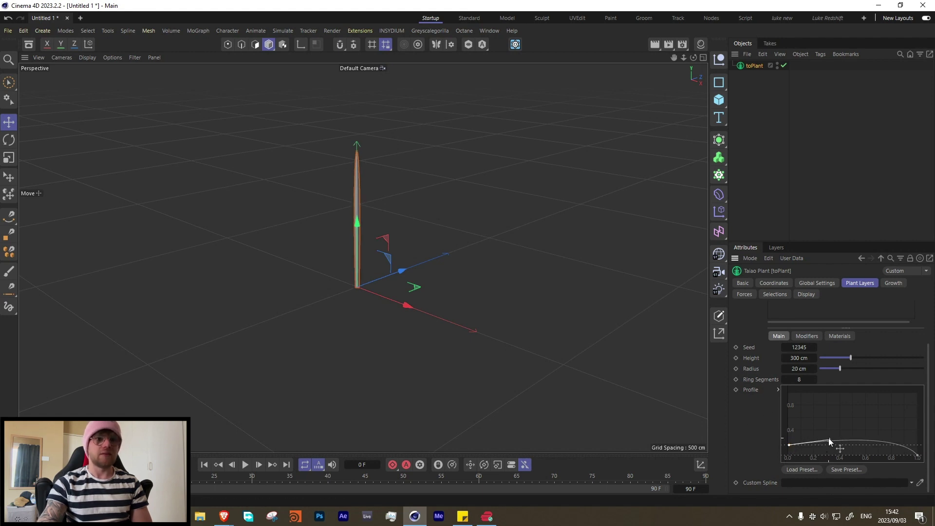
Set the trunk radius to 5 cm and inspect the bare stem.
double_click(804, 370)
type("5")
key("Return")
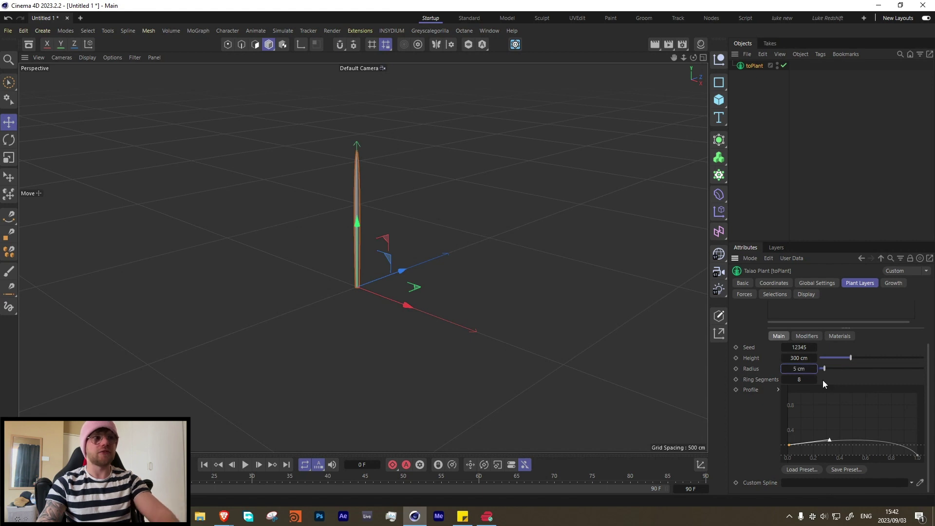
scroll(355, 224, "up", 10)
left_click(451, 214)
scroll(390, 224, "down", 15)
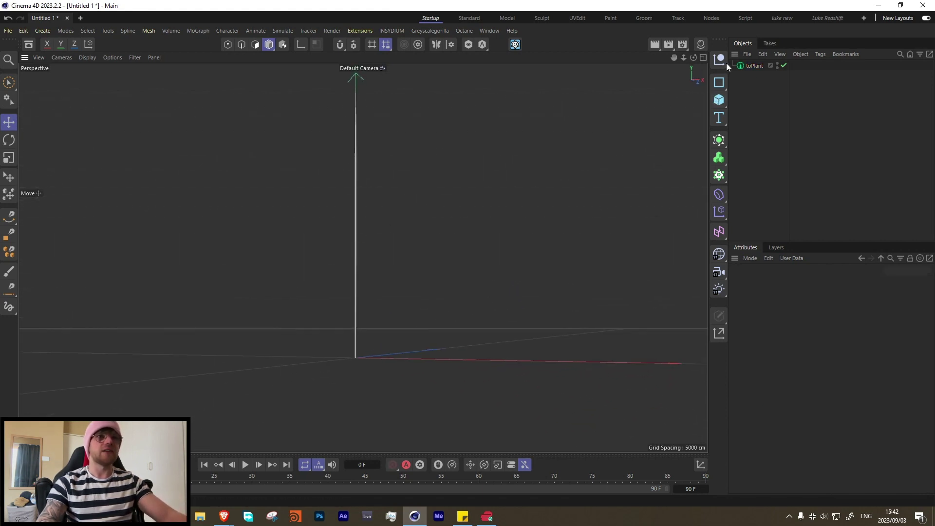
Fine-tune the trunk profile curve again and check the slender 300 cm stalk.
left_click(753, 65)
scroll(778, 424, "down", 3)
left_click_drag(793, 444, 853, 429)
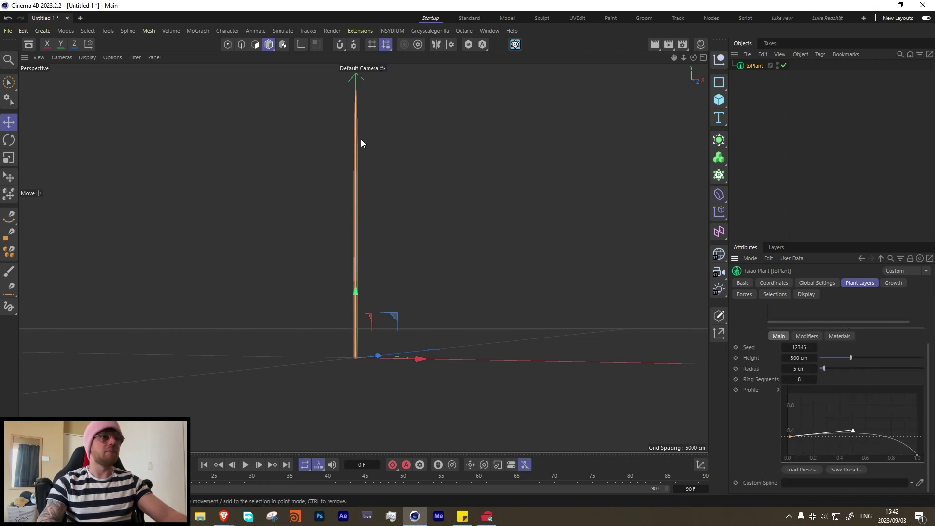
left_click(283, 315)
scroll(371, 246, "up", 5)
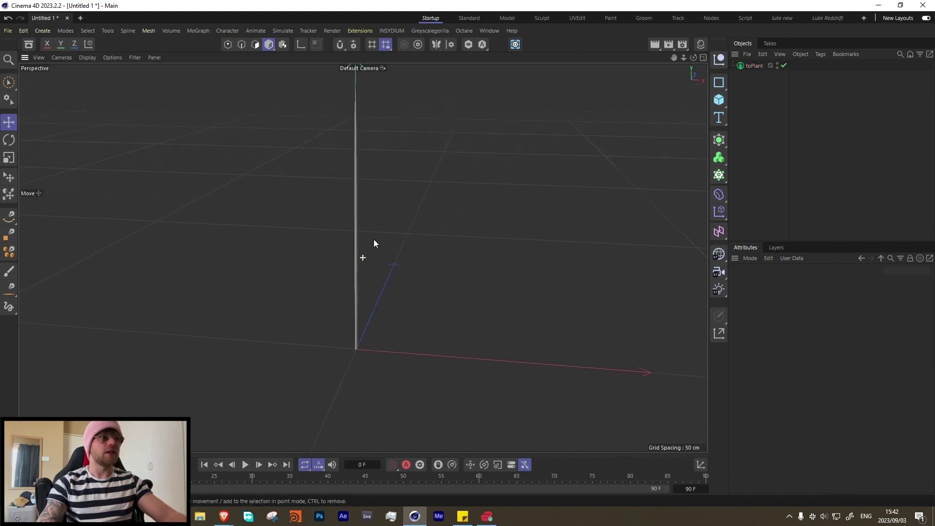
left_click(752, 66)
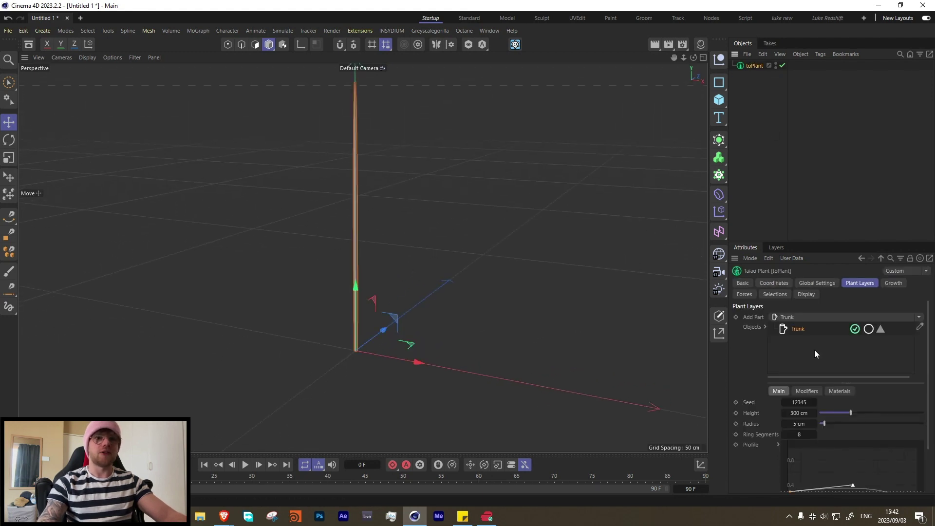
Add a Furling modifier to the trunk, bending it with a 100° furl angle.
left_click(802, 394)
left_click(794, 402)
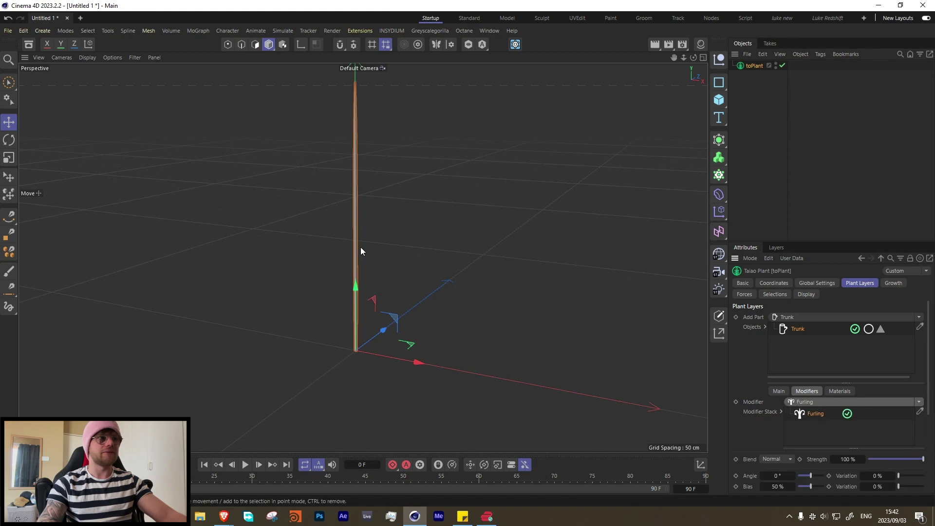
scroll(385, 304, "down", 3)
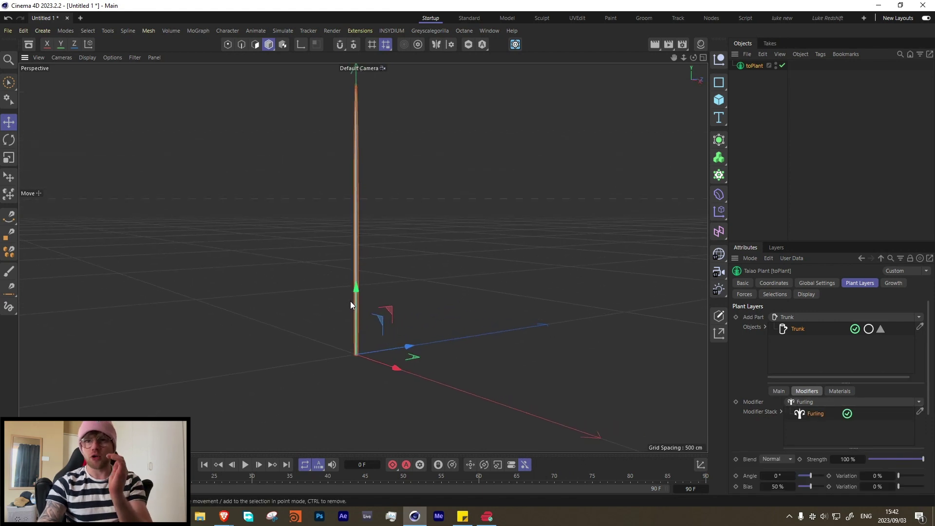
mouse_move(811, 475)
left_mouse_down()
mouse_move(805, 486)
mouse_move(825, 484)
mouse_move(791, 487)
mouse_move(805, 487)
left_mouse_up()
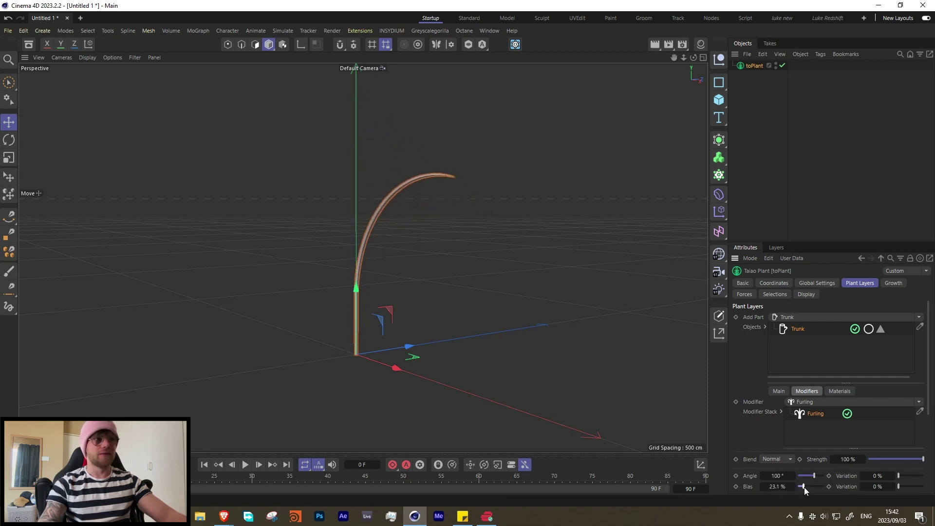
left_click_drag(372, 226, 417, 244, "alt")
Add a Turbulence modifier with strength 11.7% and scale 62.2%.
left_click(919, 402)
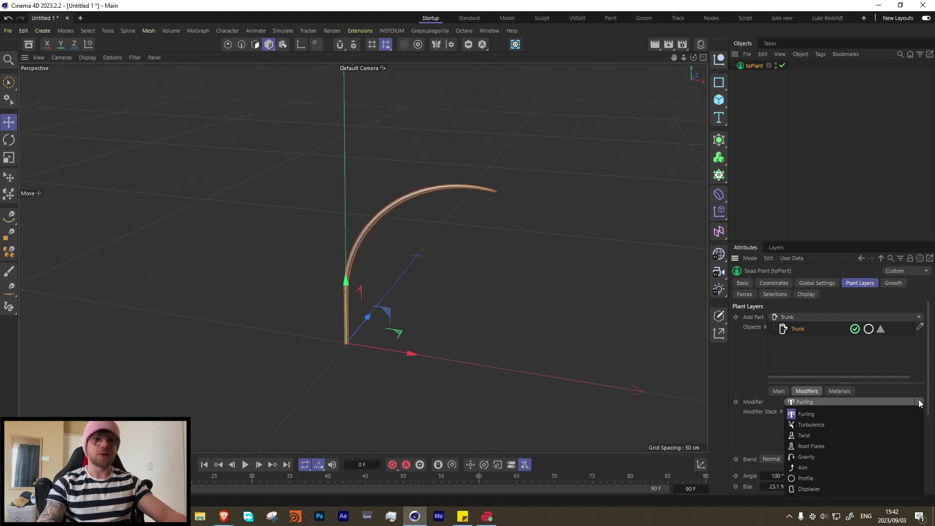
left_click(808, 425)
left_click_drag(330, 247, 388, 200, "alt")
left_click_drag(456, 154, 441, 148, "alt")
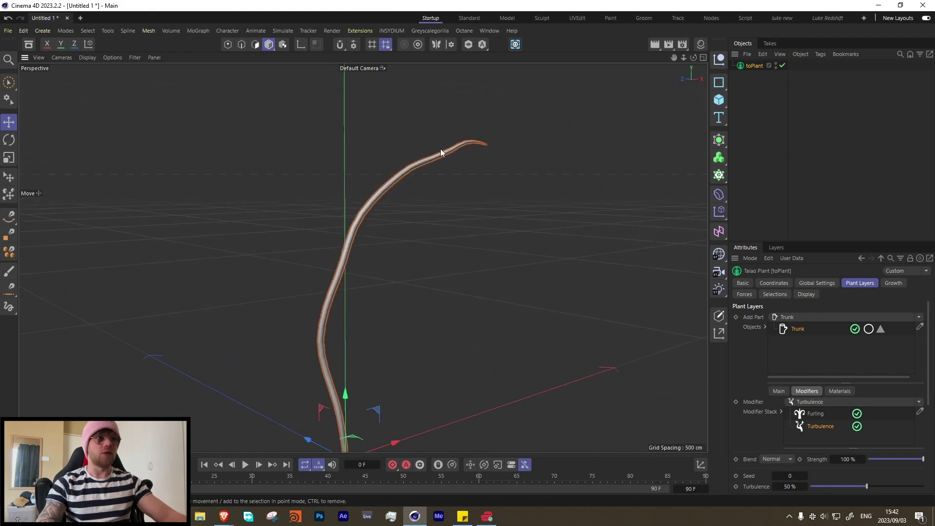
left_click_drag(906, 460, 878, 460)
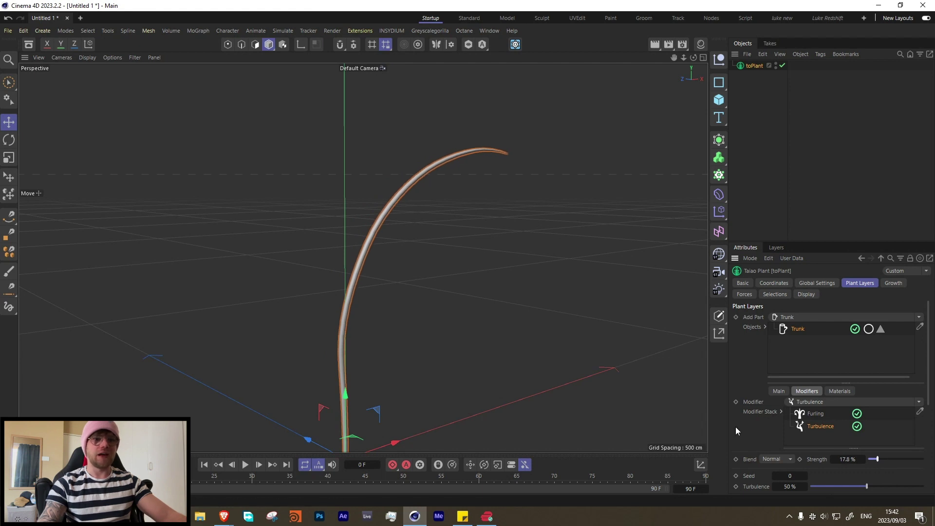
scroll(860, 438, "down", 3)
left_click_drag(921, 439, 881, 439)
left_click_drag(365, 243, 382, 394, "alt")
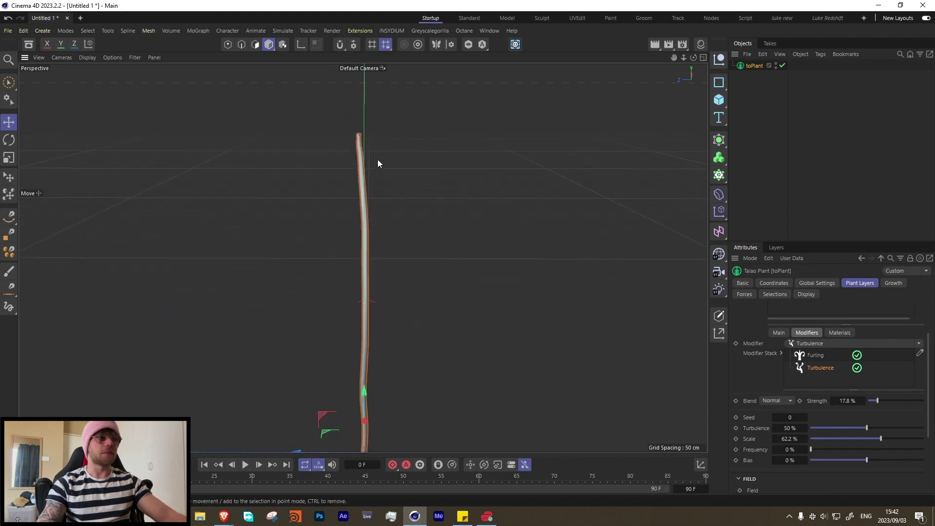
left_click_drag(877, 400, 874, 401)
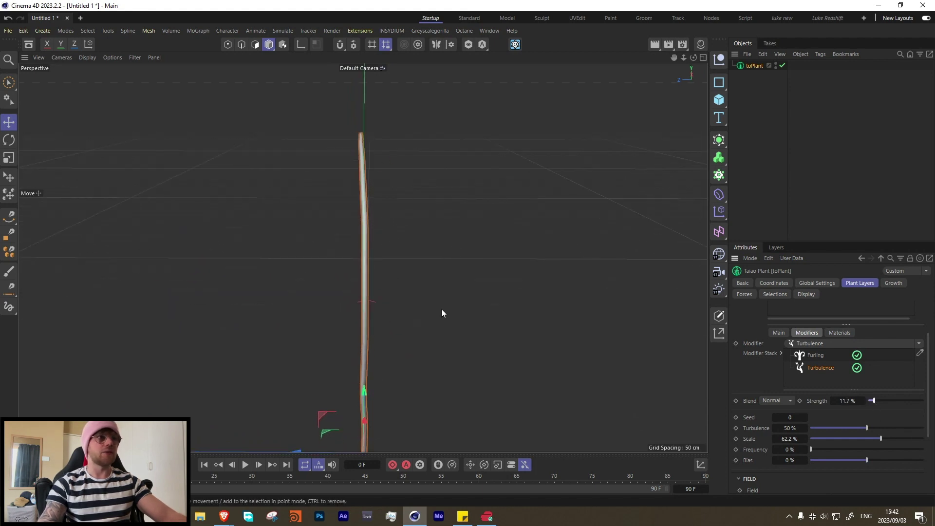
left_click_drag(352, 262, 255, 248, "alt")
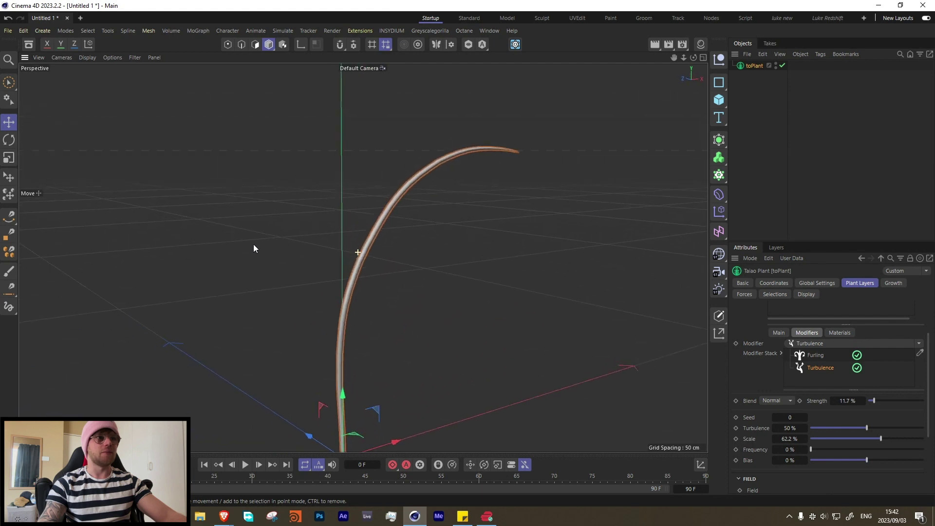
Ease the Furling angle down to 73.3° for a smooth arc.
left_click(814, 355)
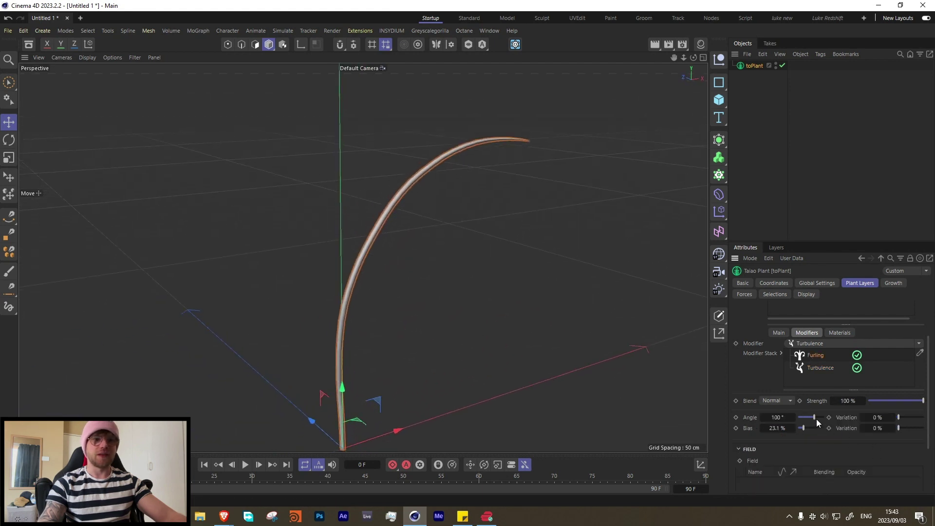
left_click_drag(816, 419, 815, 417)
left_click_drag(492, 264, 382, 224, "alt")
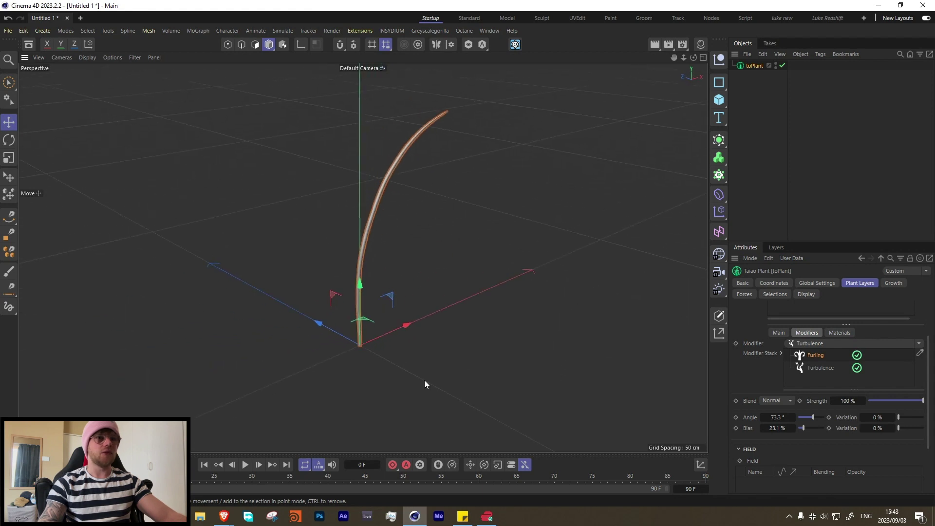
scroll(891, 338, "up", 3)
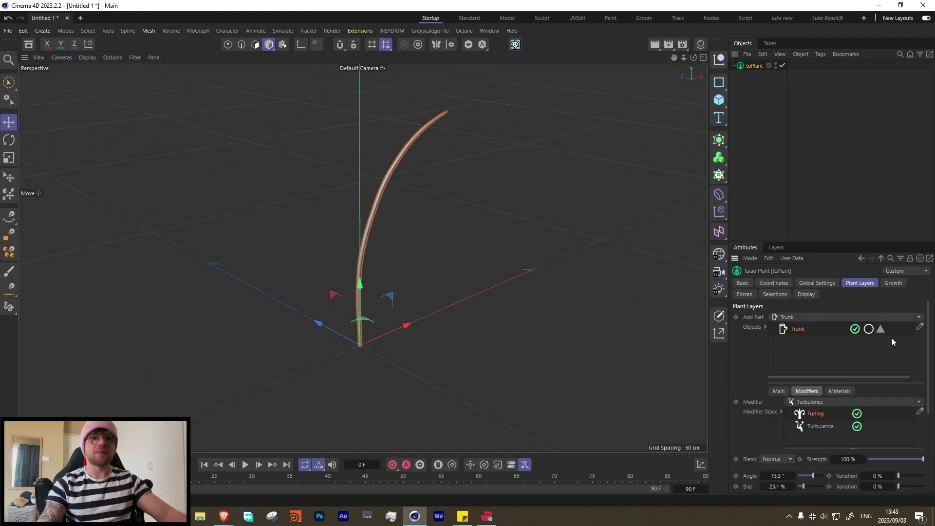
Add a Leaf part to the trunk with size 5.2 and about 11.3% size variation.
left_click(910, 317)
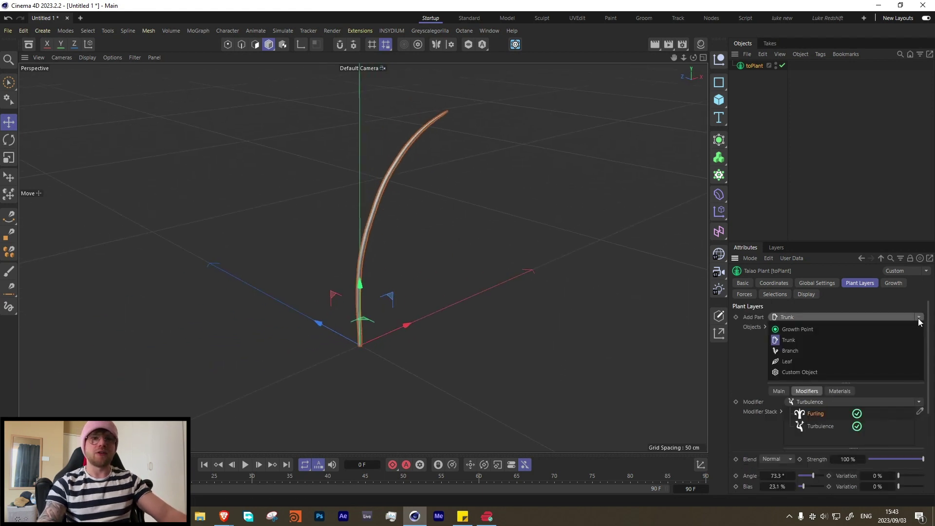
left_click(801, 360)
left_click_drag(827, 461, 875, 463)
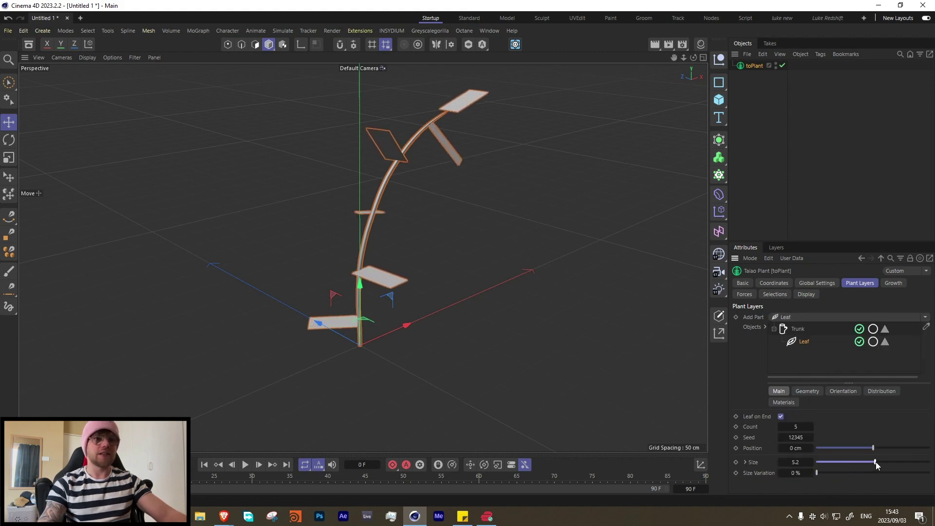
left_click_drag(817, 473, 829, 473)
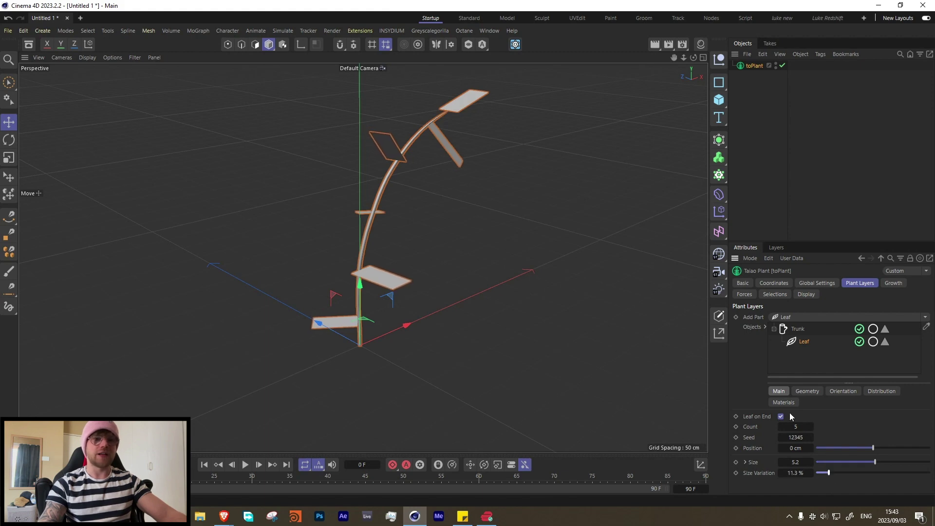
left_click(801, 391)
scroll(770, 434, "down", 2)
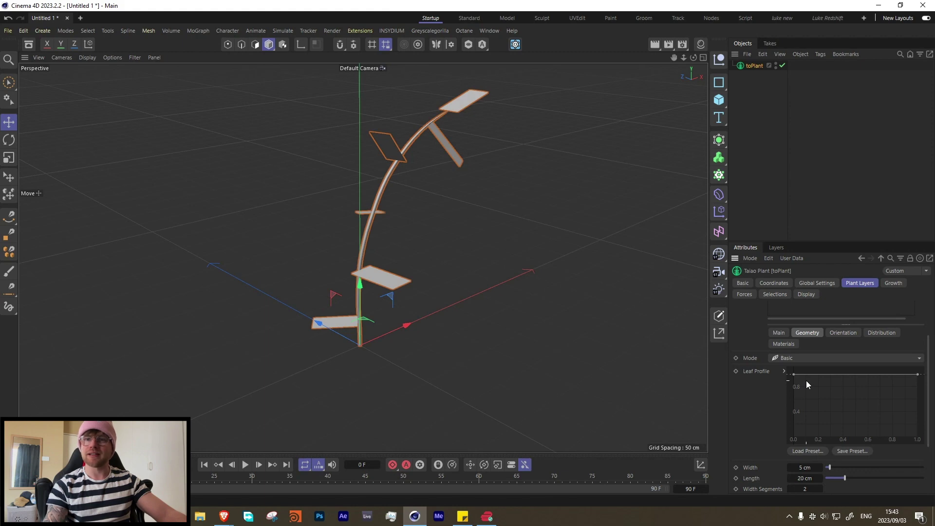
left_click(796, 358)
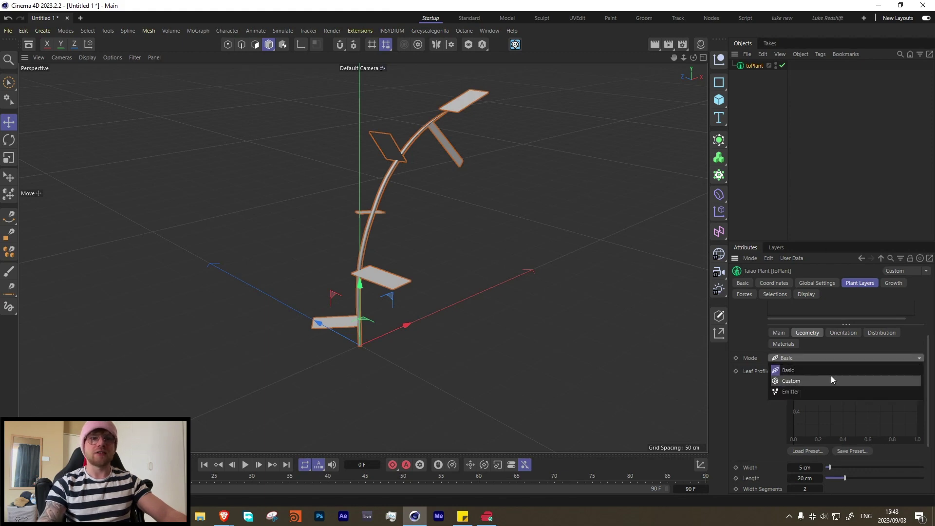
left_click(802, 381)
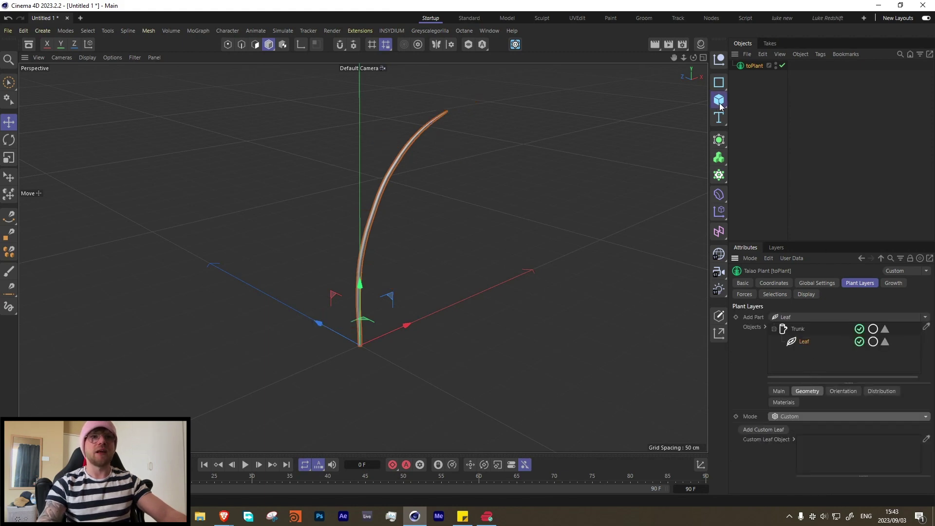
left_click(720, 100)
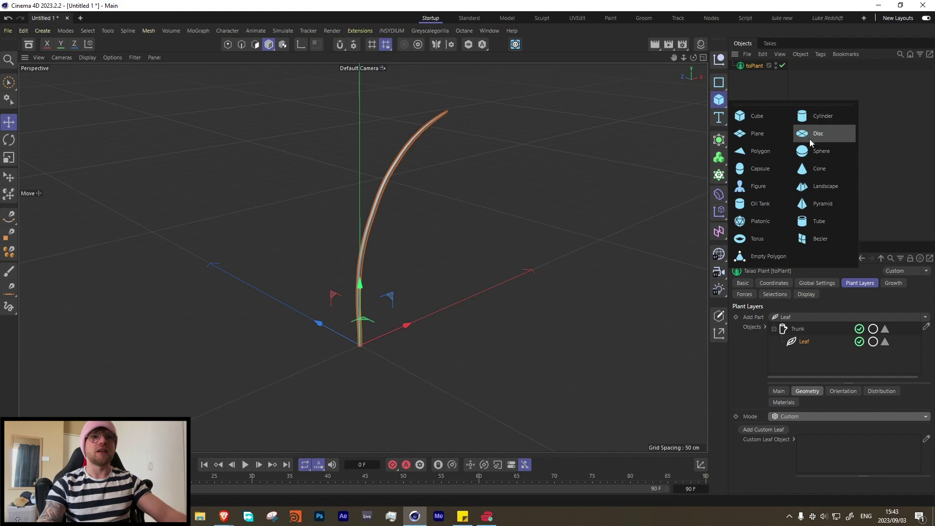
left_click(818, 221)
left_click(754, 75)
left_click_drag(750, 66, 823, 443)
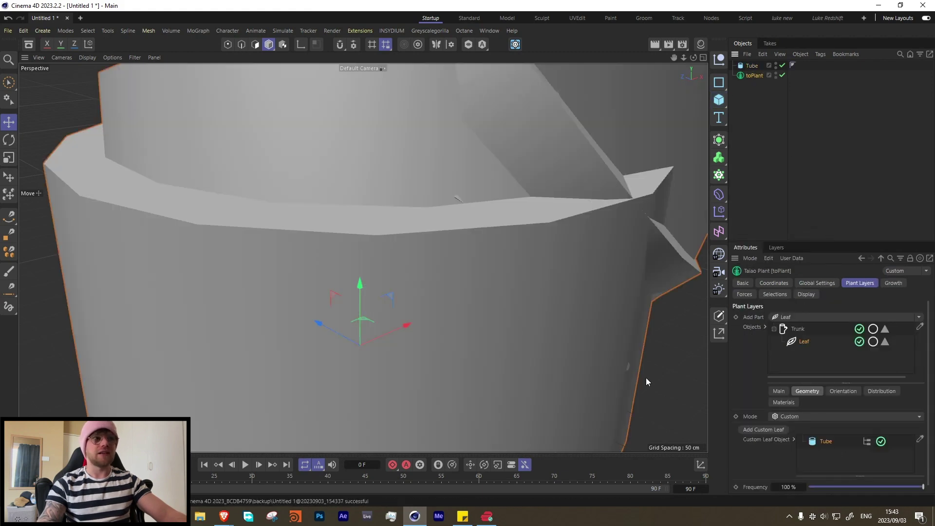
left_click(752, 65)
left_click_drag(839, 307, 826, 305)
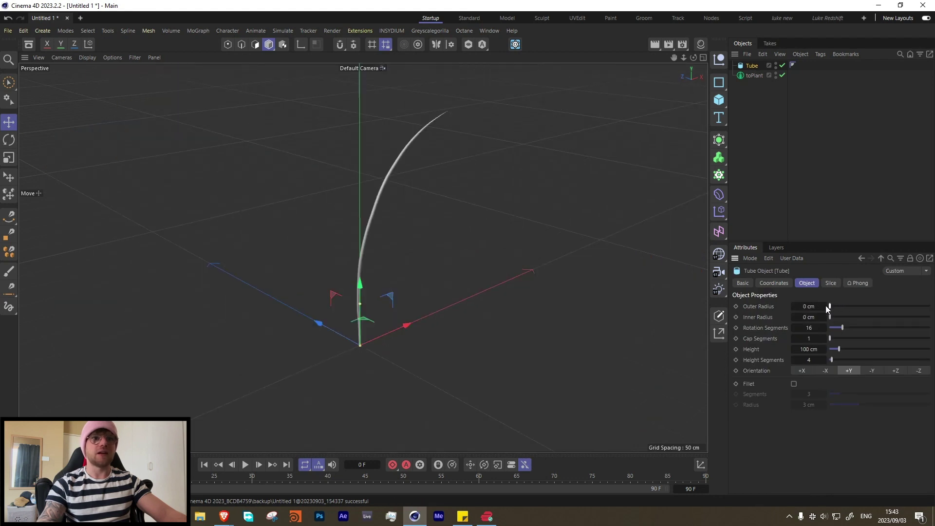
key("Delete")
left_click(751, 66)
left_click(790, 417)
left_click(777, 440)
scroll(788, 394, "down", 3)
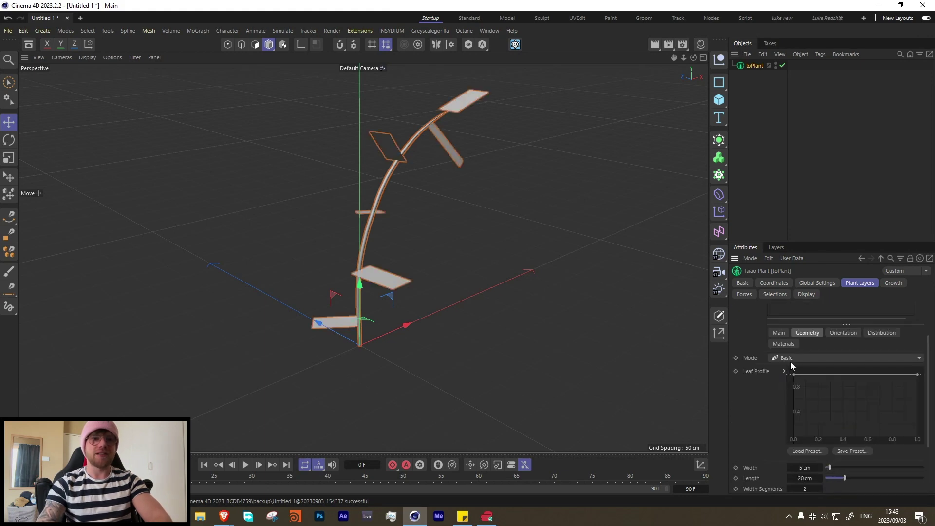
Reshape the Leaf Profile spline into a rounded arc with a steeper base.
left_click_drag(794, 377, 792, 430)
left_click_drag(920, 378, 867, 381)
left_click(794, 427)
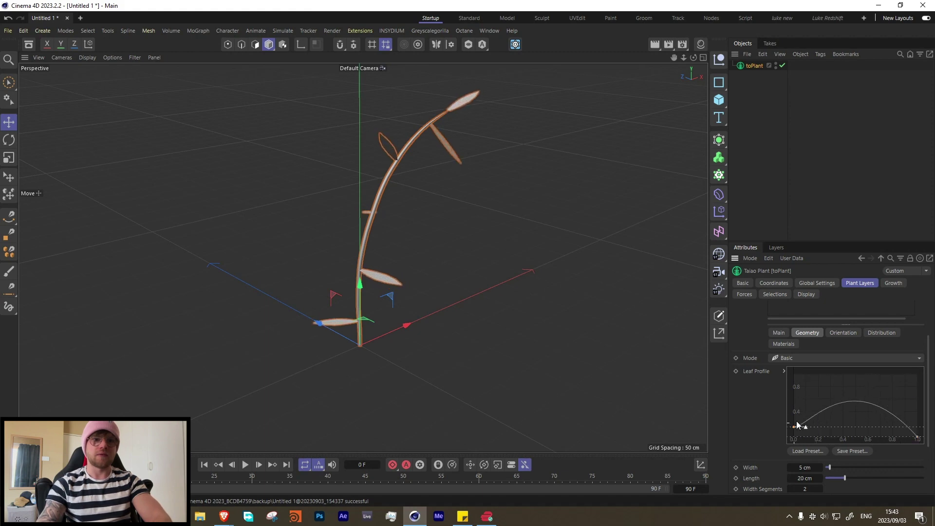
left_click_drag(806, 428, 803, 409)
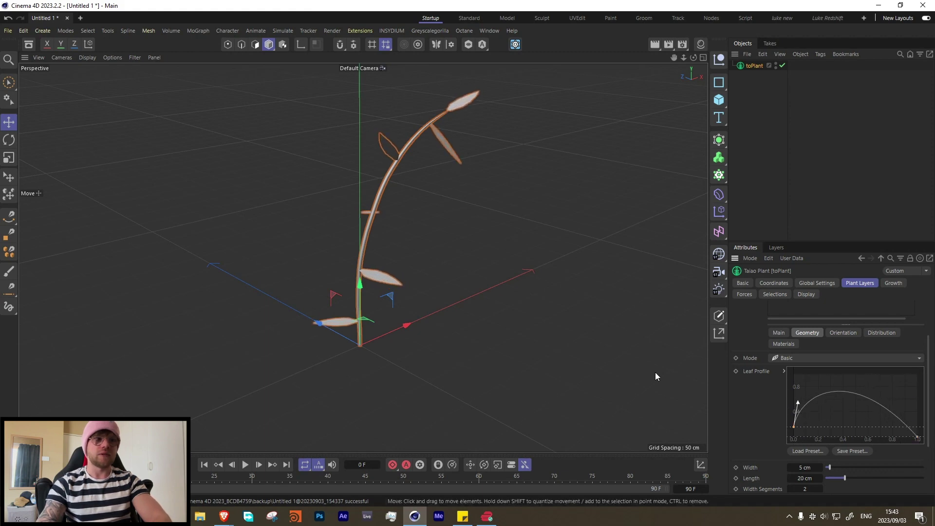
scroll(389, 272, "up", 5)
left_click_drag(384, 299, 404, 263, "alt")
scroll(764, 452, "down", 3)
Set 4 width and 24 length segments and enlarge leaves to 6.7 cm by 34.7 cm.
left_click_drag(808, 424, 823, 423)
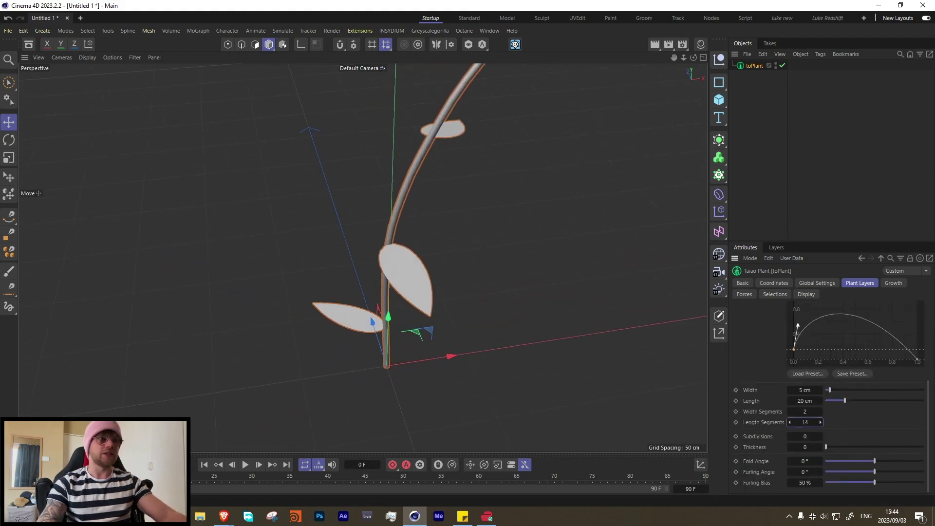
left_click_drag(515, 273, 692, 341, "alt")
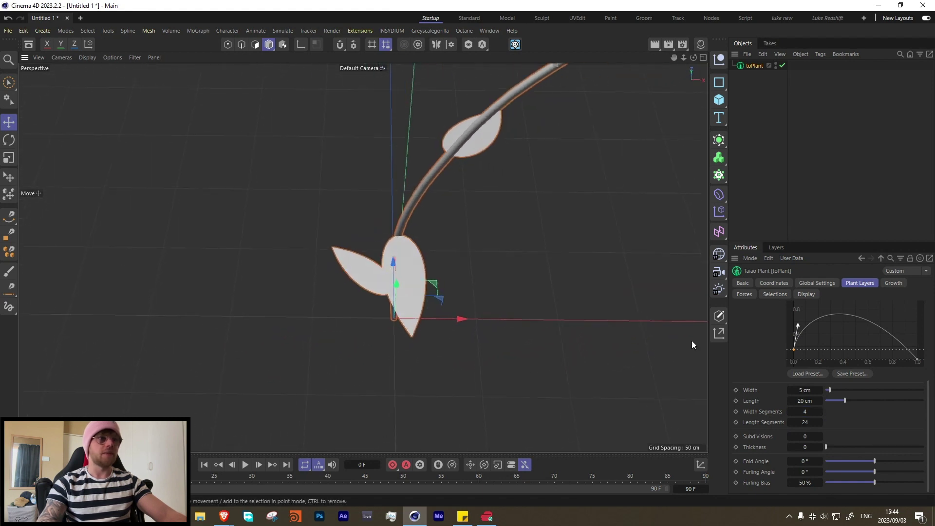
left_click_drag(793, 351, 791, 359)
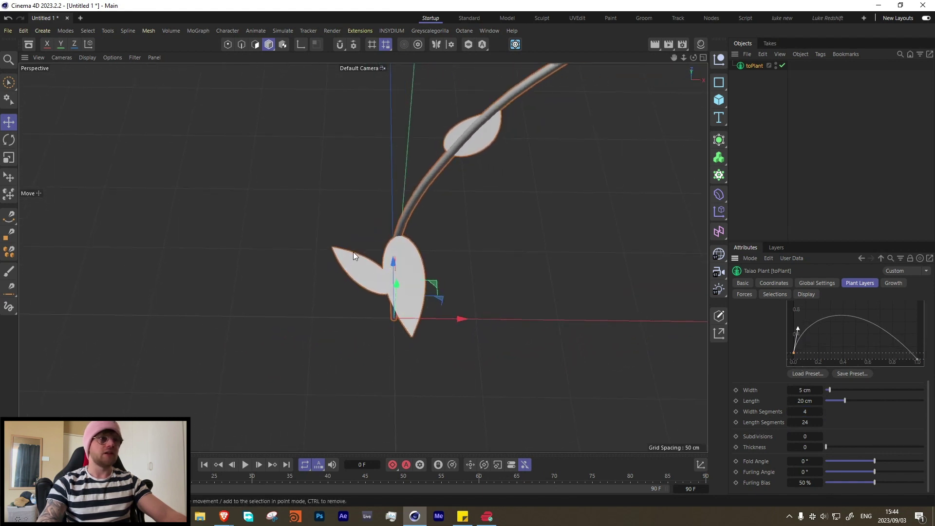
left_click_drag(409, 266, 551, 340, "alt")
mouse_move(845, 401)
left_mouse_down()
mouse_move(860, 399)
mouse_move(832, 391)
left_mouse_up()
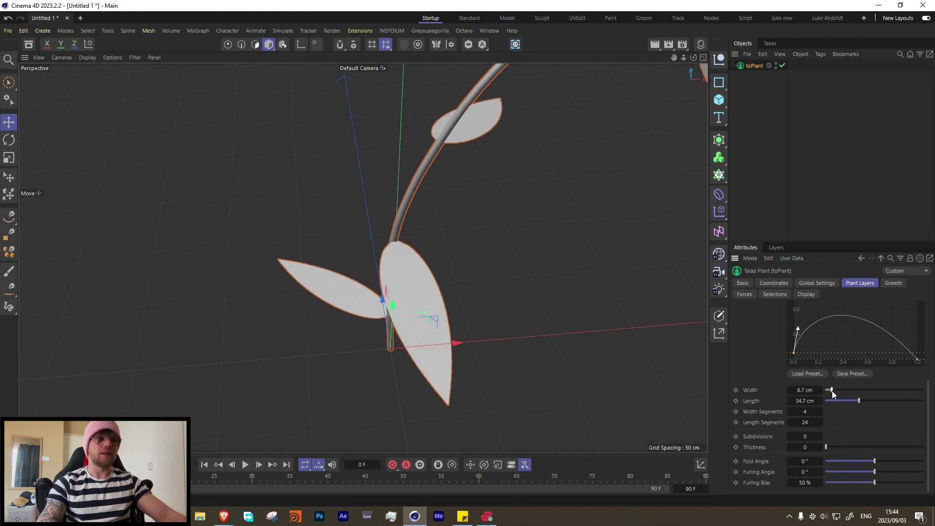
left_click_drag(414, 278, 414, 336, "alt")
Set the Leaf part's Count to 17 so leaves fill the curved stalk.
left_click_drag(388, 285, 411, 342, "alt")
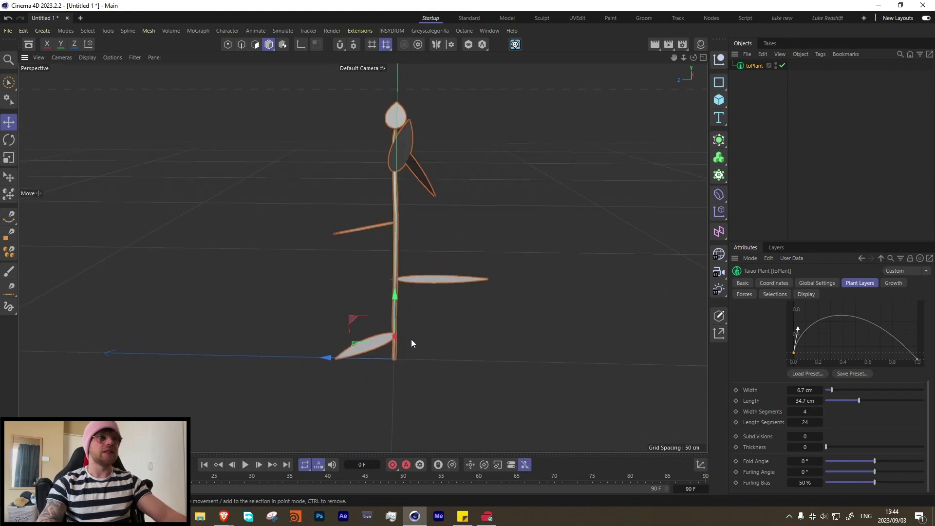
scroll(801, 372, "up", 3)
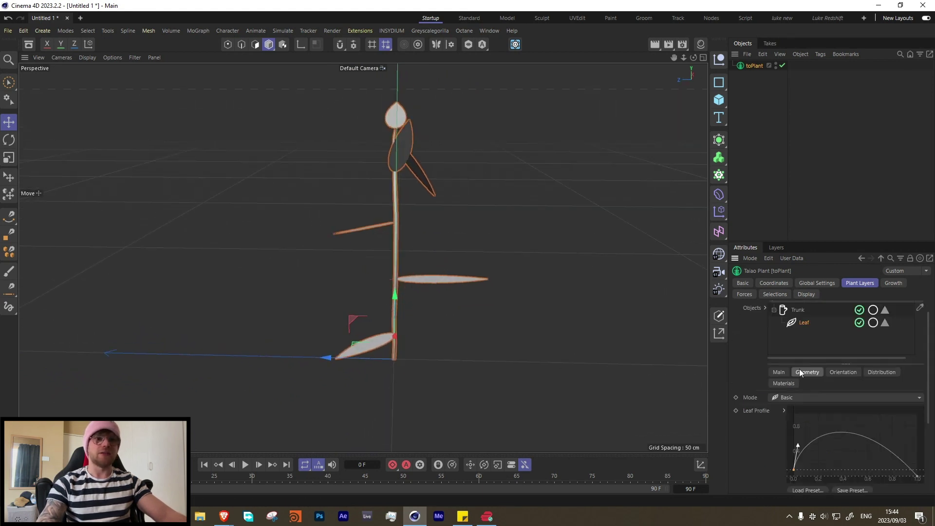
left_click(775, 373)
double_click(795, 426)
type("17")
key("Return")
left_click_drag(404, 269, 362, 305, "alt")
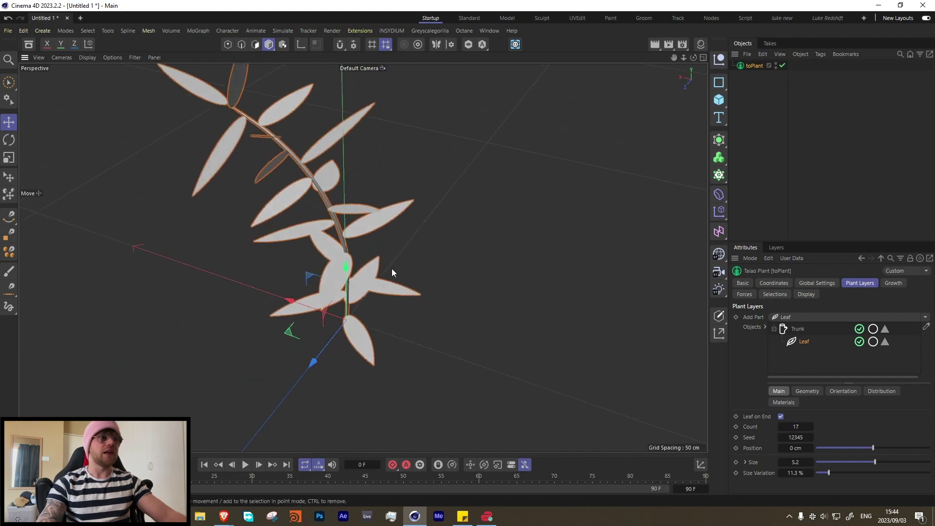
left_click_drag(315, 362, 212, 241, "alt")
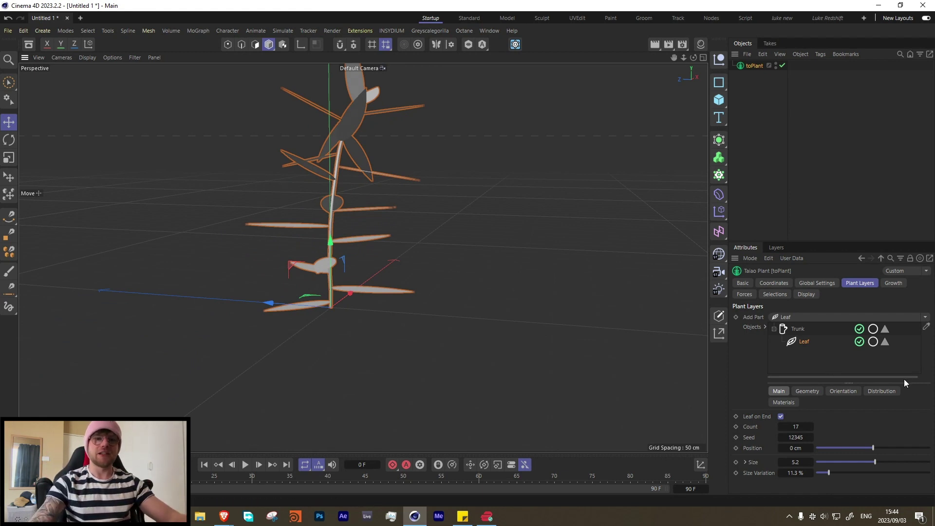
left_click(877, 393)
Set leaf distribution to Alternate with a 90° twist around the branch.
left_click(836, 415)
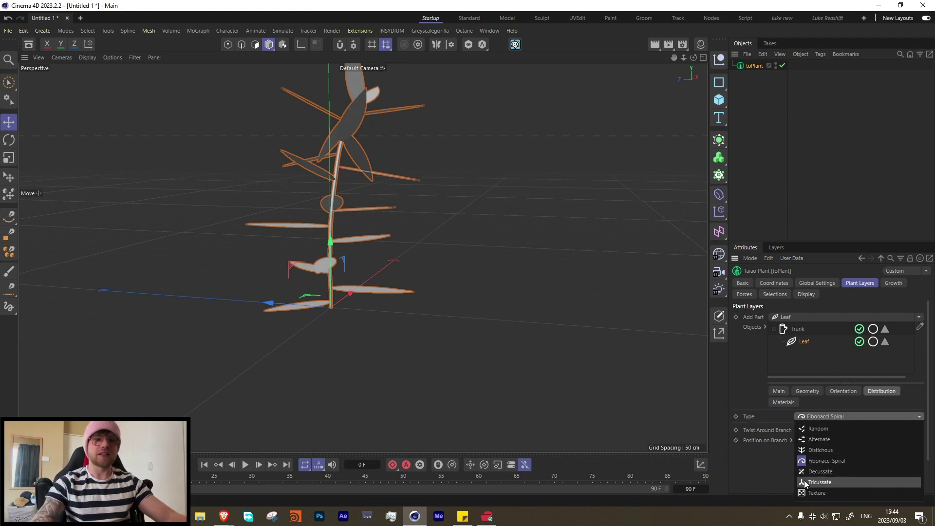
left_click(814, 440)
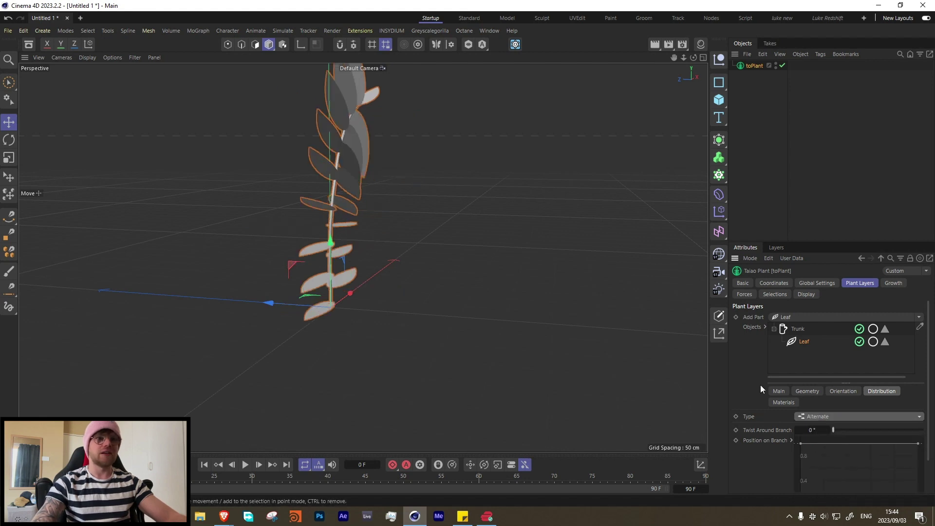
left_click_drag(357, 160, 370, 182, "alt")
left_click(814, 429)
type("90")
key("Return")
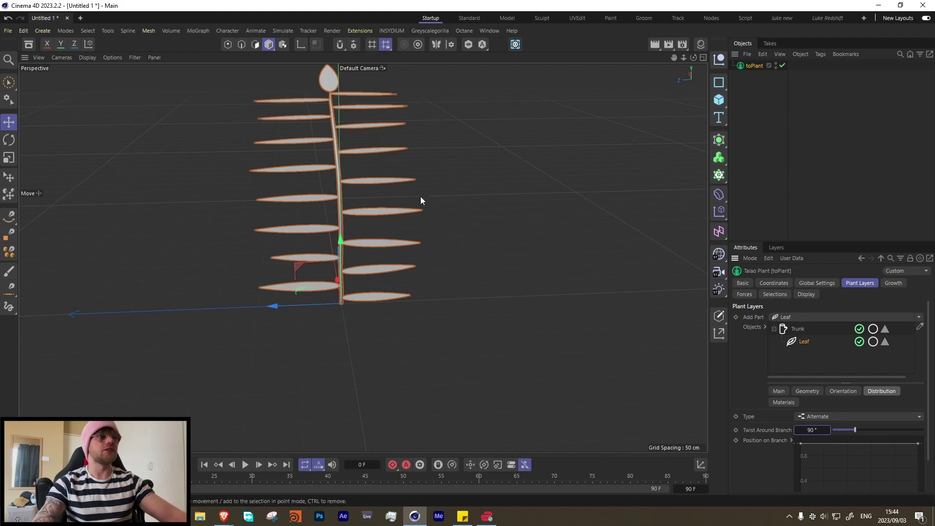
left_click_drag(337, 153, 327, 181, "alt")
Orient leaves with 43.3° twist, 16.7° angle, 5.9% Y rotation and small variations (6.1%, 3.6%, 4.9%).
left_click(843, 394)
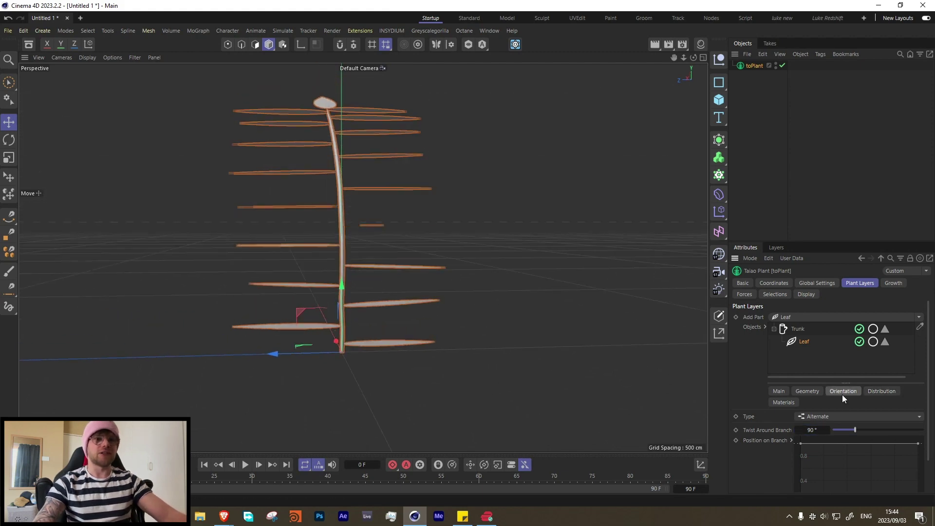
left_click_drag(809, 417, 822, 416)
left_click_drag(438, 221, 497, 223, "alt")
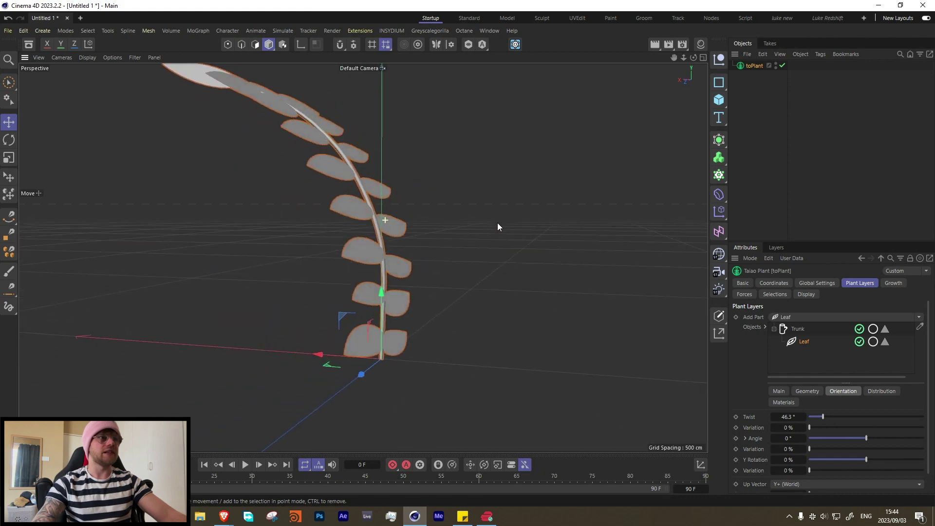
left_click_drag(821, 416, 823, 418)
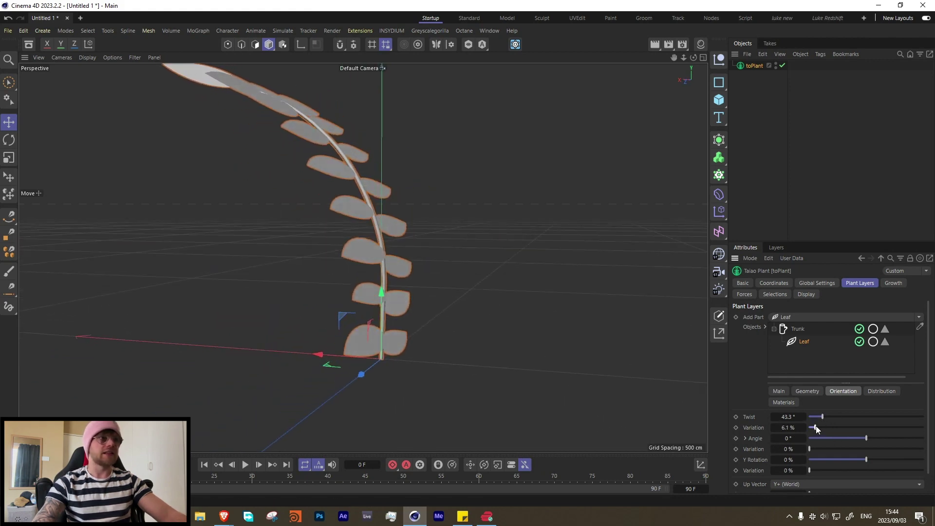
left_click_drag(867, 437, 876, 437)
left_click_drag(387, 255, 351, 243, "alt")
left_click_drag(819, 449, 814, 448)
left_click_drag(866, 460, 871, 461)
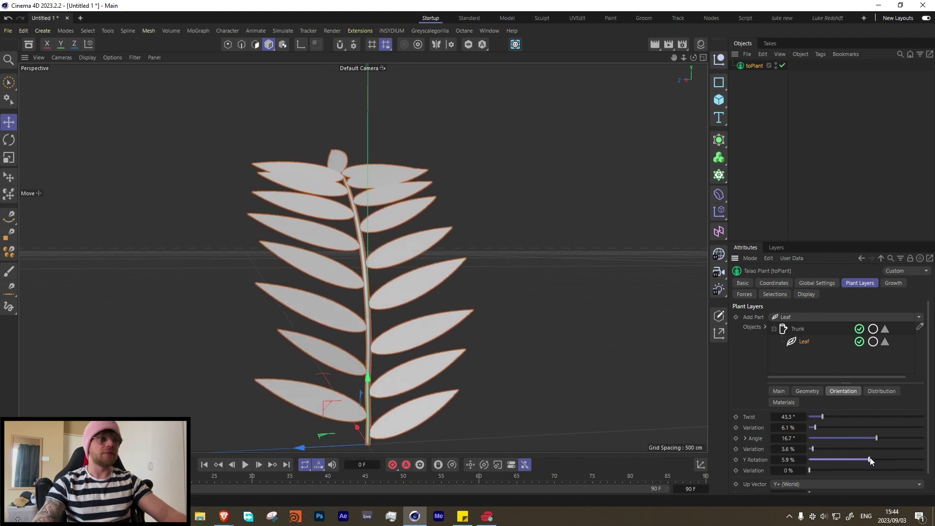
left_click(814, 469)
left_click_drag(317, 296, 343, 302, "alt")
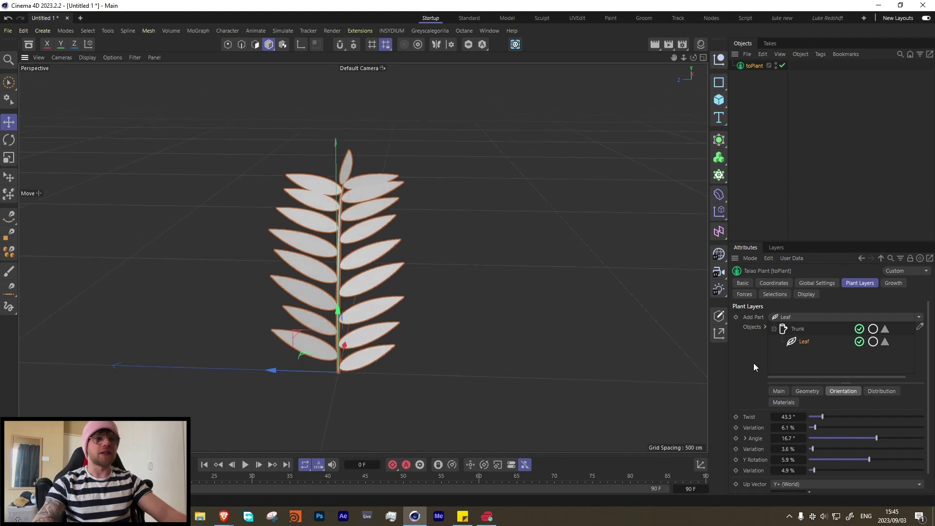
Turn off Leaf on End and raise the leaf count to 30.
left_click(779, 391)
left_click(781, 416)
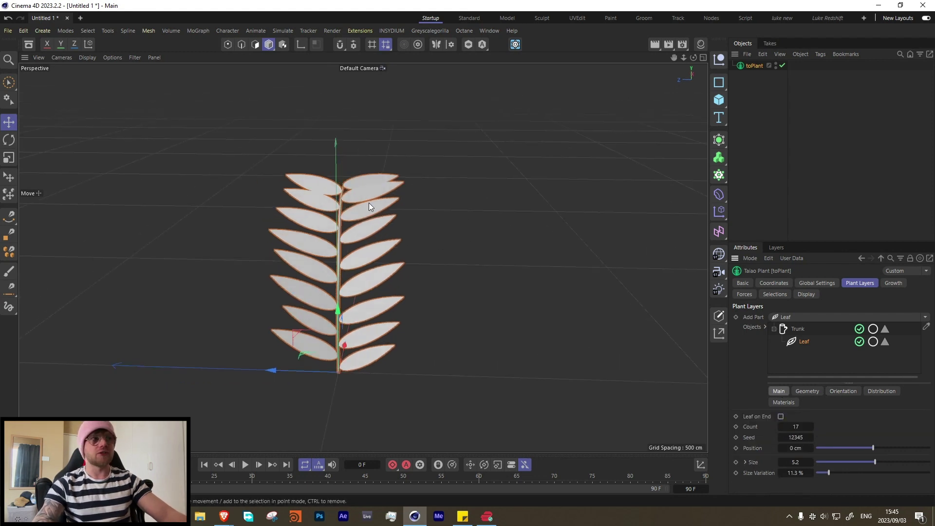
left_click_drag(790, 424, 833, 424)
Reshape the Position on Branch curve to start at 0.3, keeping the lower stem bare.
left_click(880, 391)
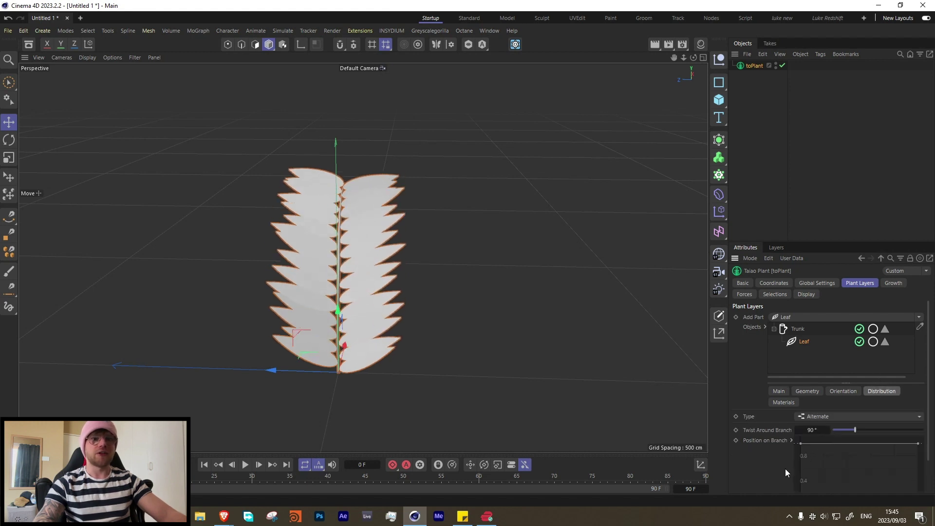
scroll(785, 469, "down", 2)
left_click_drag(799, 408, 803, 454)
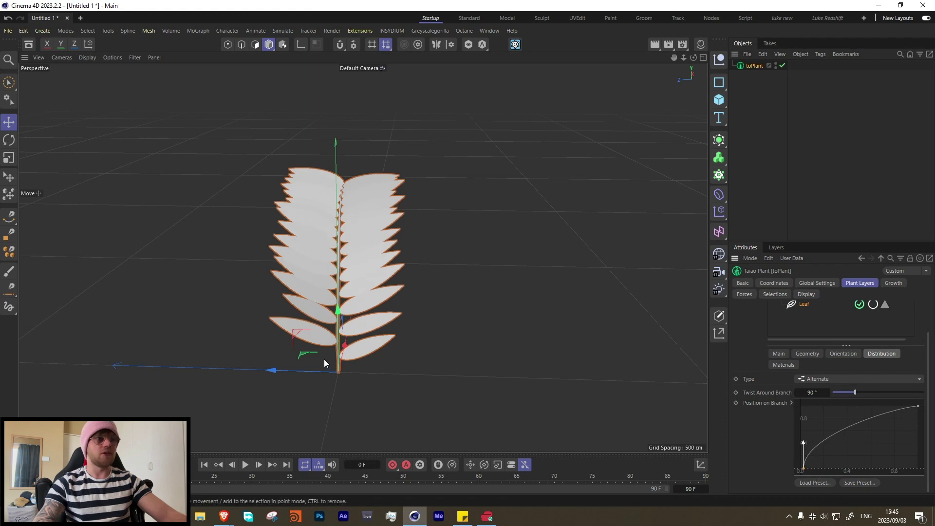
left_click_drag(803, 468, 820, 408)
left_click_drag(899, 405, 848, 414)
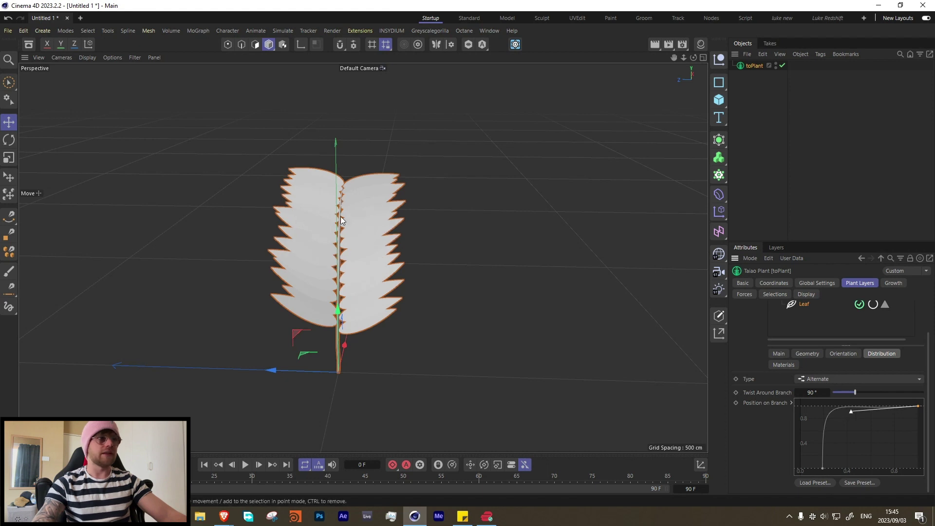
Arch the Scale along Branch curve so leaves are smallest at base and tip, largest mid-stem.
left_click(779, 354)
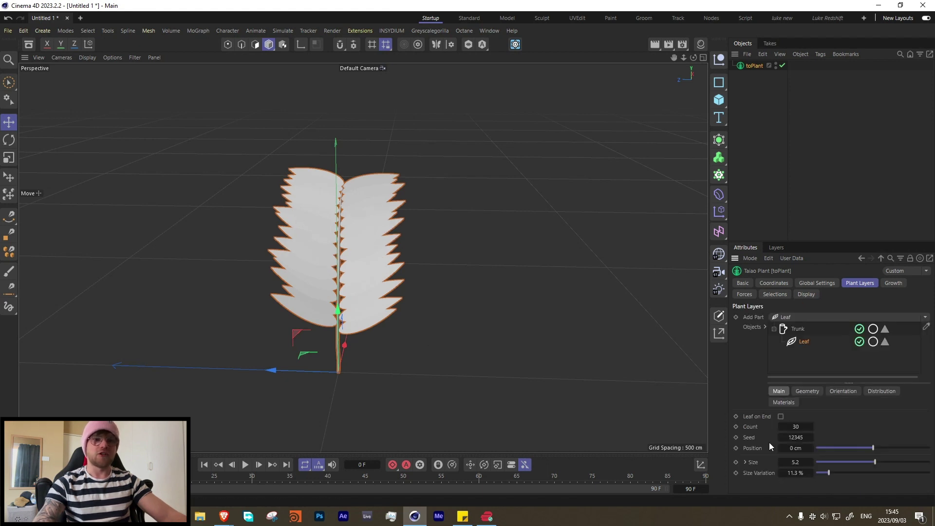
mouse_move(343, 306)
left_mouse_down("alt")
mouse_move(352, 301)
mouse_move(355, 319)
left_mouse_up("alt")
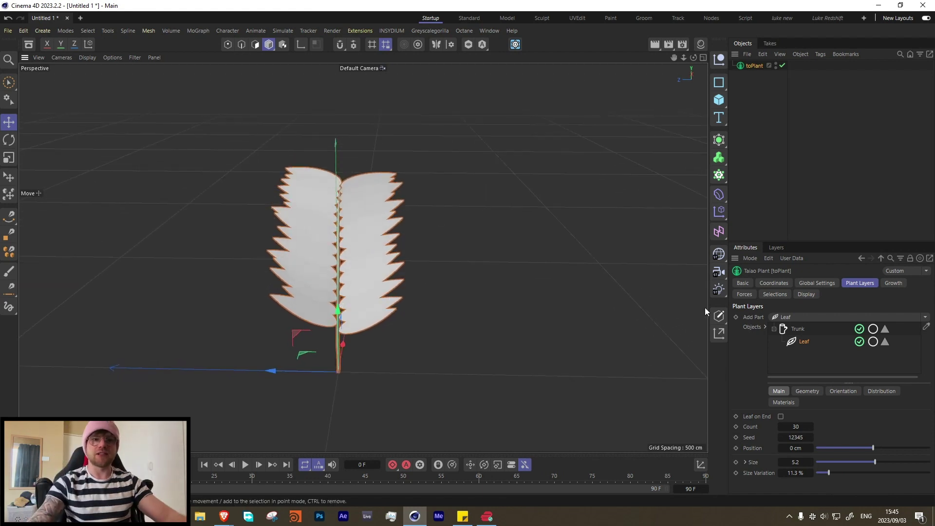
left_click(745, 461)
scroll(818, 417, "down", 3)
left_click_drag(806, 395, 826, 464)
left_click_drag(918, 395, 896, 420)
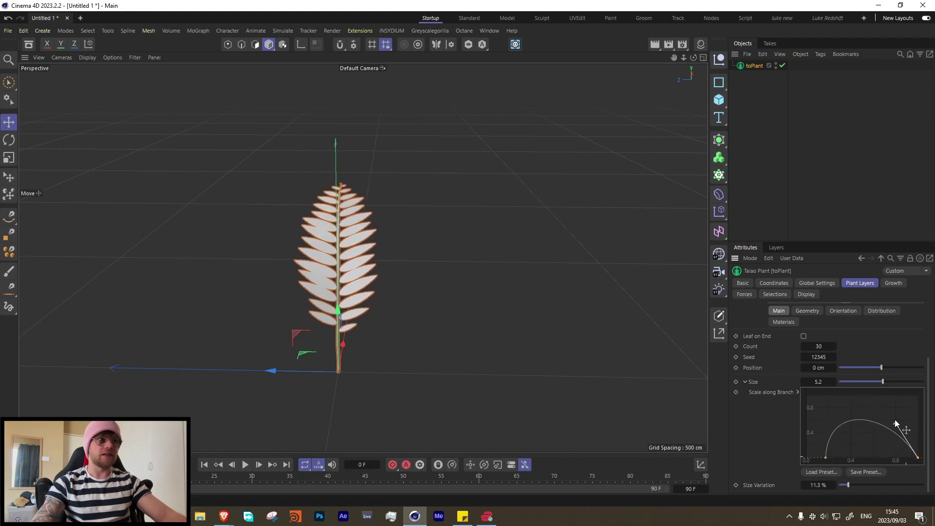
left_click_drag(827, 457, 826, 402)
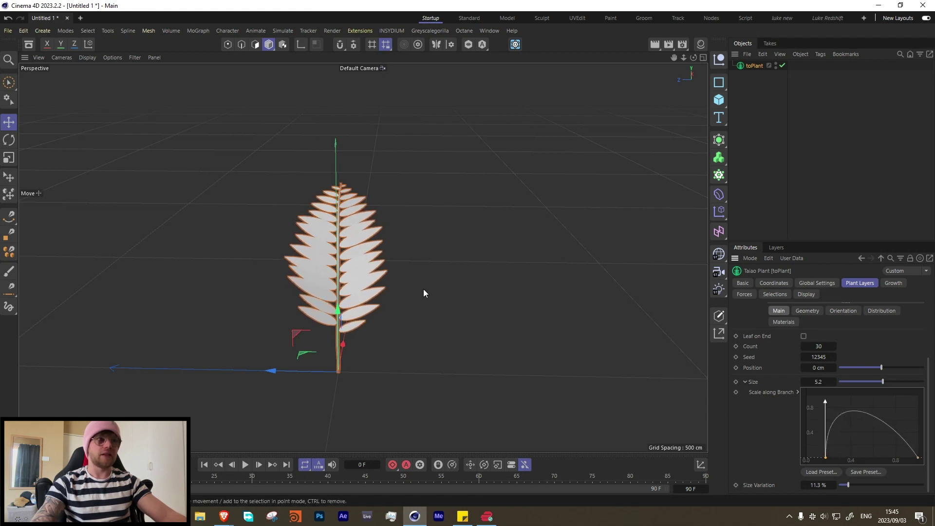
left_click_drag(292, 278, 335, 259, "alt")
Fold the leaves along their length with a Fold Angle of 27.5°.
scroll(802, 309, "down", 5)
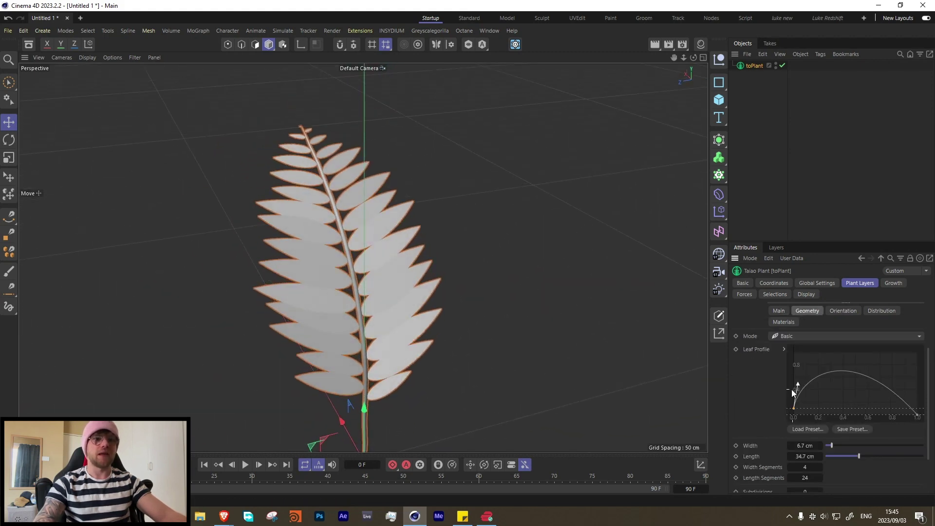
left_click_drag(877, 460, 879, 461)
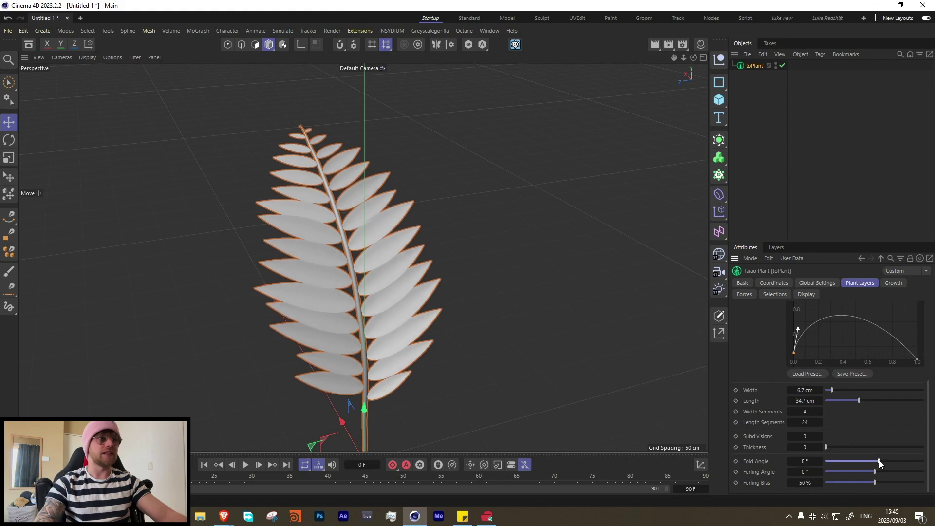
scroll(391, 253, "up", 4)
left_click_drag(390, 253, 466, 251, "alt")
left_click_drag(879, 461, 839, 483)
scroll(380, 307, "down", 6)
left_click_drag(369, 316, 292, 311, "alt")
Refine the Scale along Branch curve and set the leaf Count to 38.
scroll(779, 380, "up", 10)
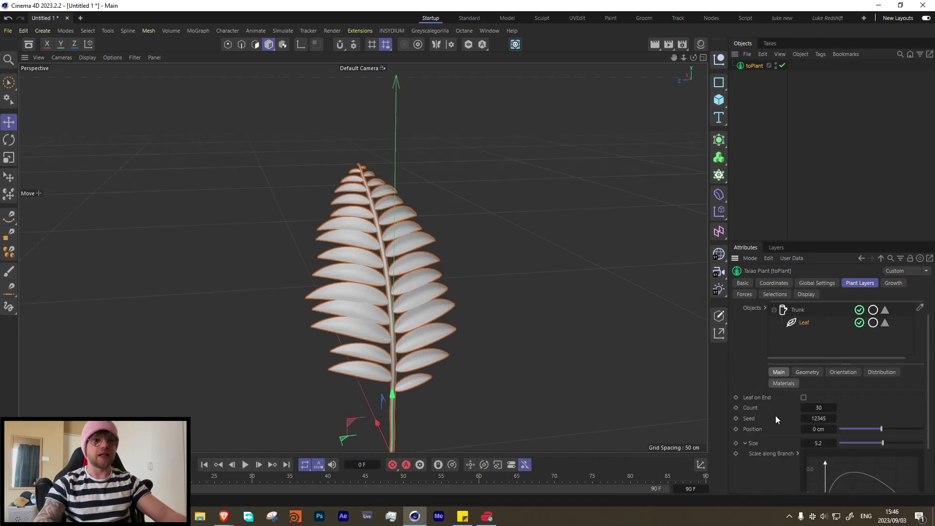
left_click_drag(834, 349, 850, 340)
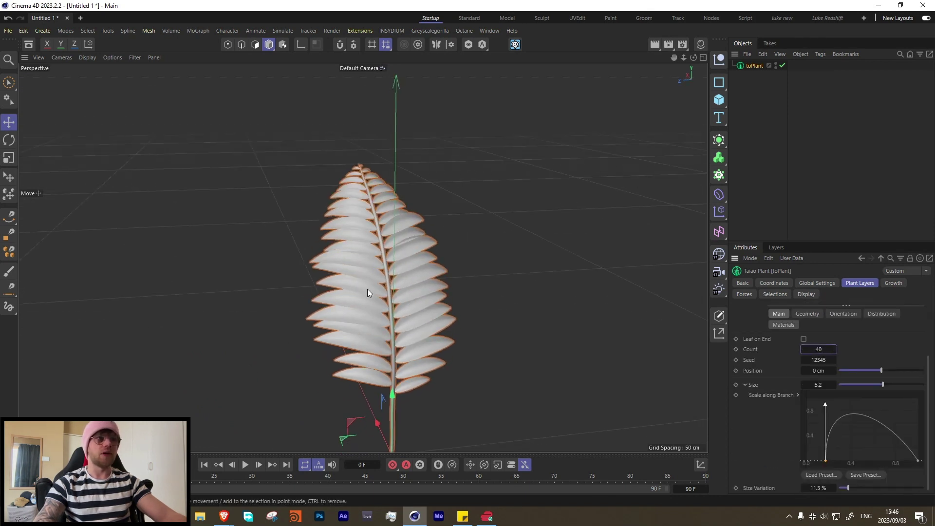
mouse_move(824, 405)
left_mouse_down()
mouse_move(825, 418)
mouse_move(825, 408)
left_mouse_up()
left_click_drag(827, 459, 827, 461)
left_click_drag(534, 381, 431, 309, "alt")
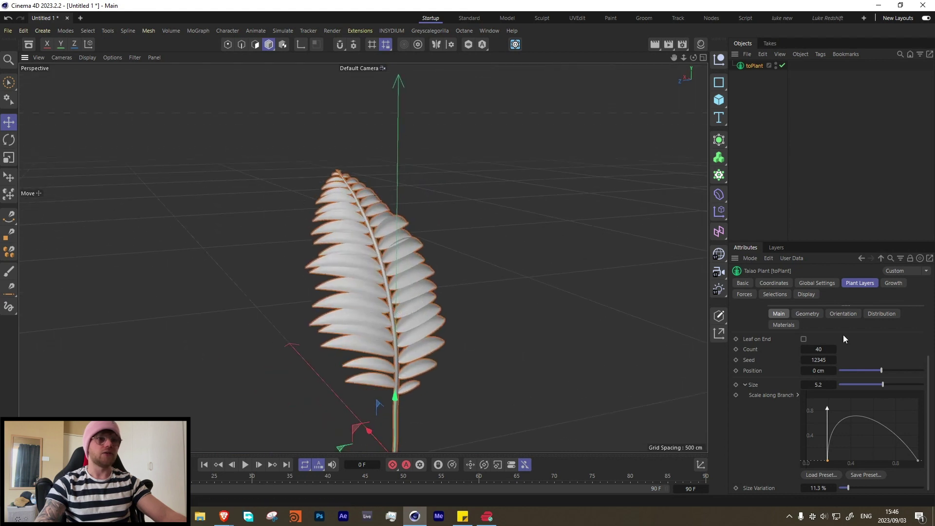
left_click(805, 349)
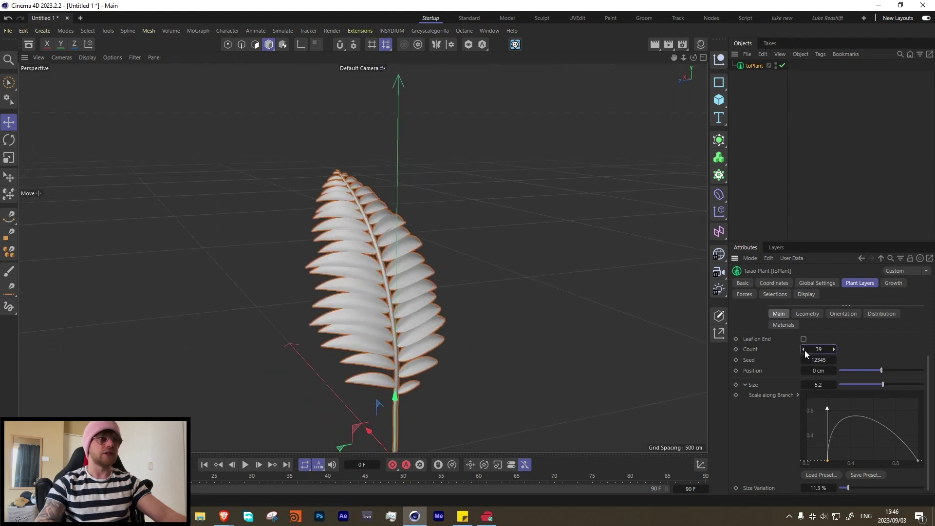
left_click(805, 349)
left_click_drag(377, 247, 349, 281, "alt")
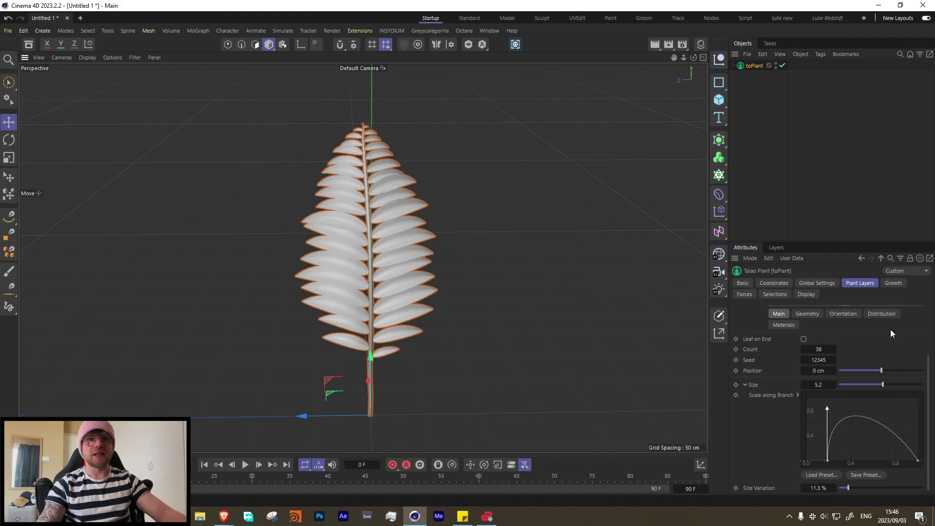
Keyframe Global Growth at 100% on frame 90, and Global Growth and Growth at 0% on frame 0.
left_click(894, 284)
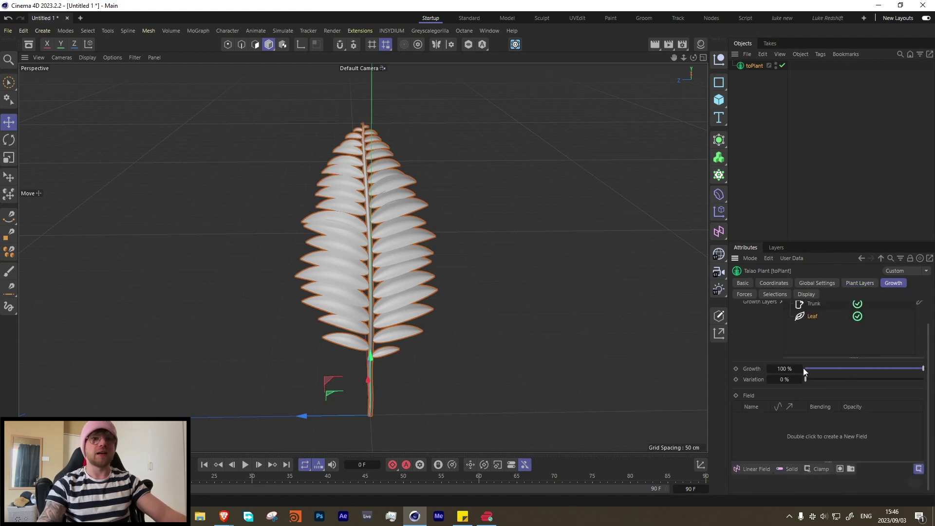
left_click_drag(896, 367, 806, 368)
key("ctrl+z")
mouse_move(923, 317)
left_mouse_down()
mouse_move(866, 317)
mouse_move(923, 317)
left_mouse_up()
left_click_drag(645, 474, 756, 469)
left_click(736, 317)
left_click(204, 464)
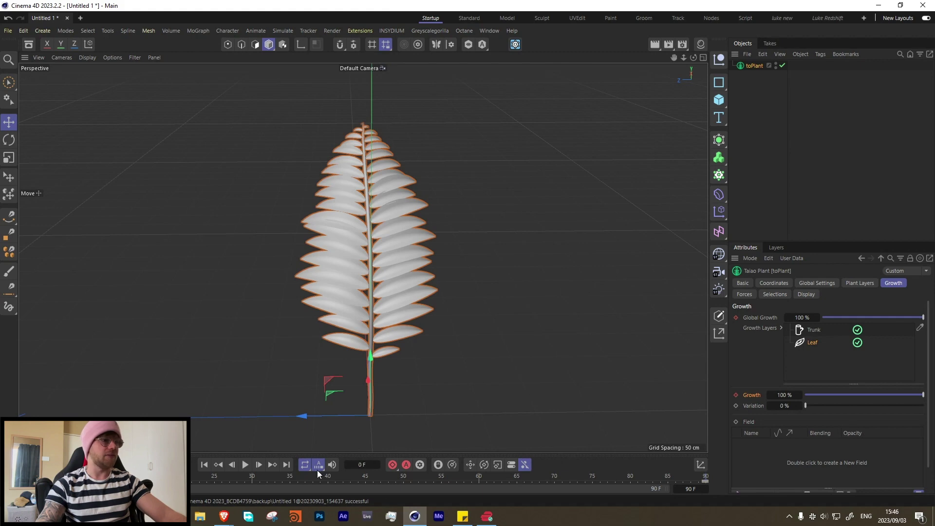
left_click_drag(827, 314, 821, 317)
left_click_drag(811, 397, 804, 395)
left_click(736, 395)
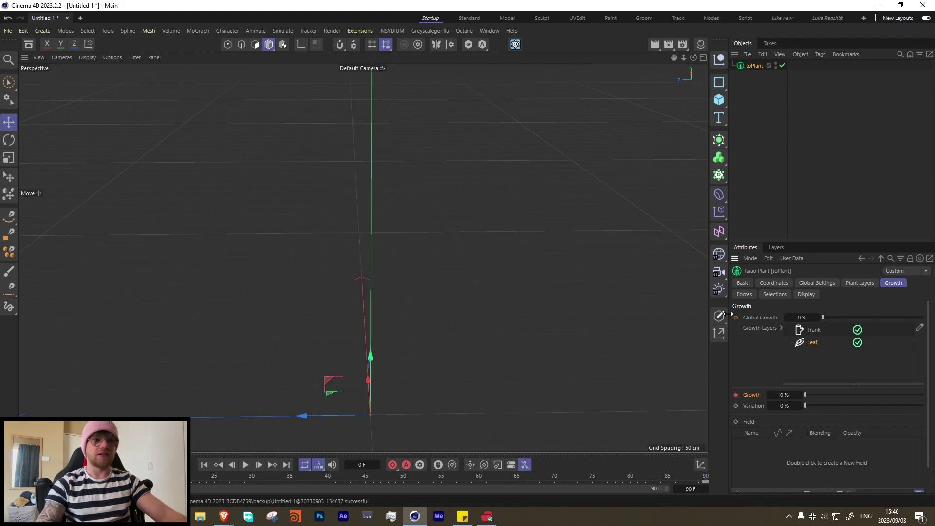
Preview the growth animation, then delete the frame-90 Global Growth and Growth keyframes.
left_click(246, 465)
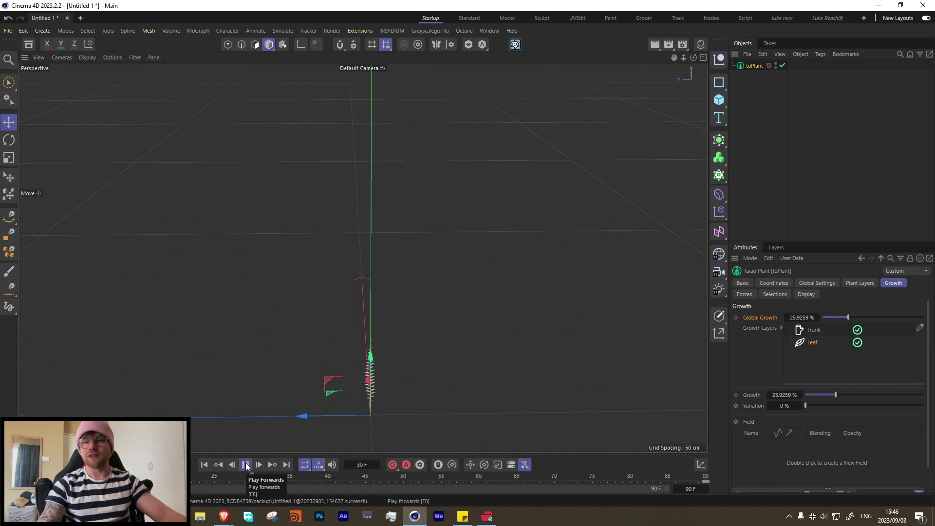
left_click(246, 465)
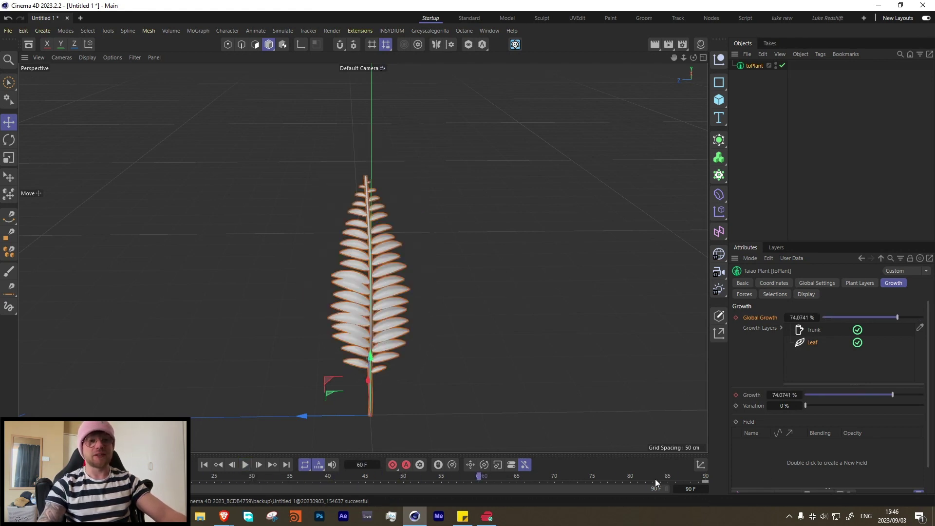
key("shift+g")
right_click(752, 318)
mouse_move(804, 327)
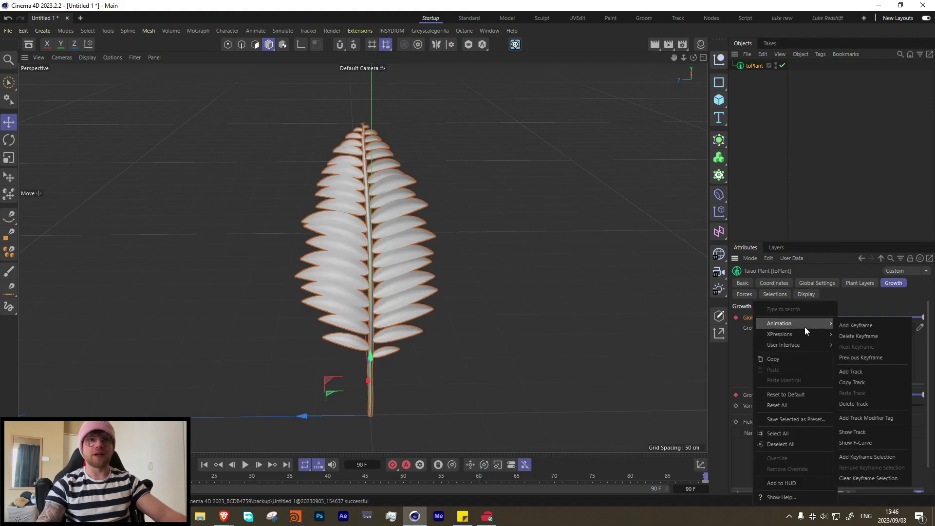
left_click(863, 414)
right_click(750, 394)
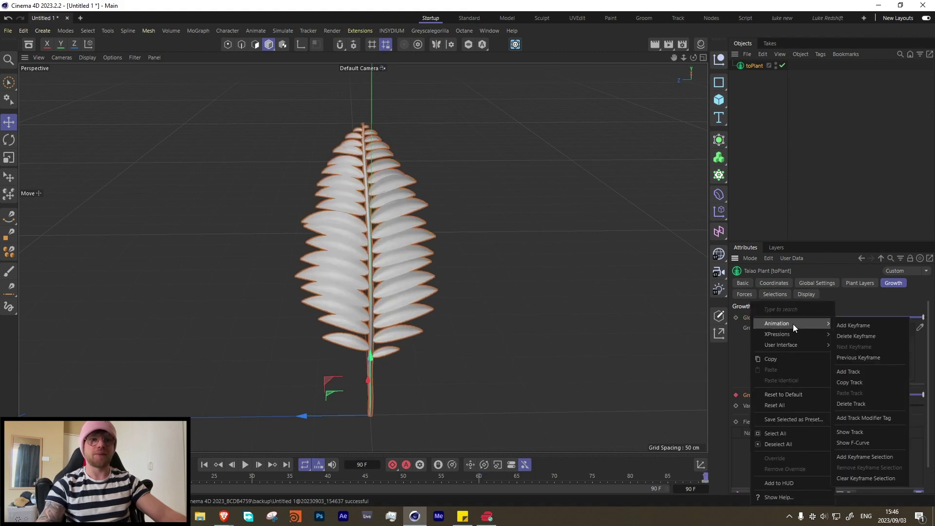
left_click(861, 395)
left_click(859, 283)
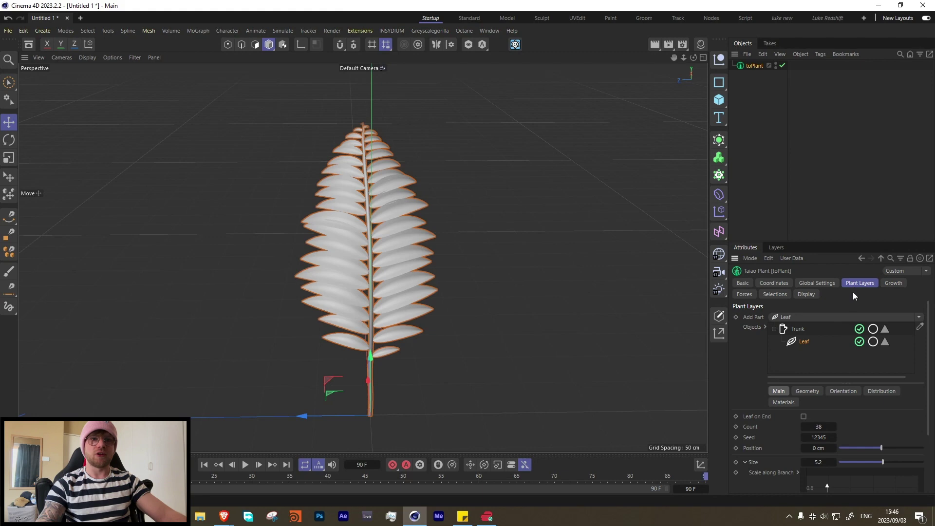
Hide the leaves to expose the trunk and set the animation end frame to 180.
left_click(859, 342)
left_click(794, 329)
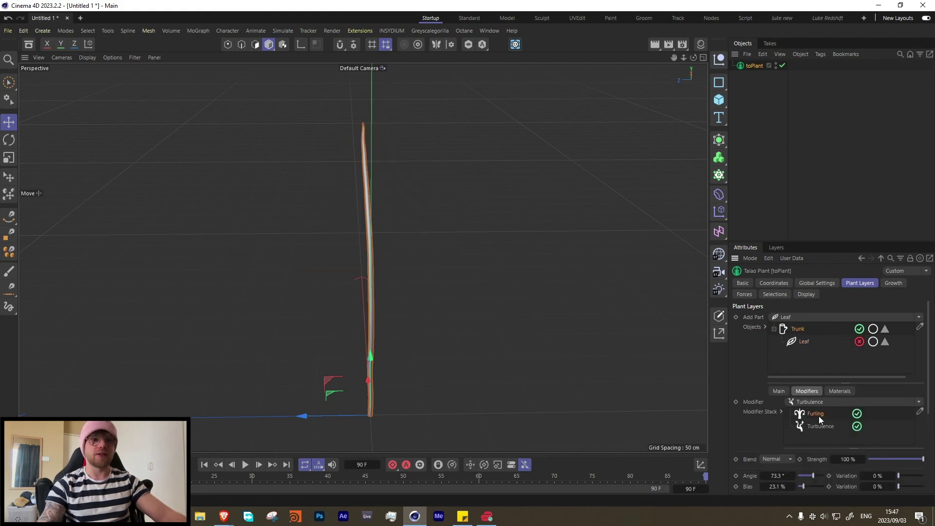
left_click(692, 488)
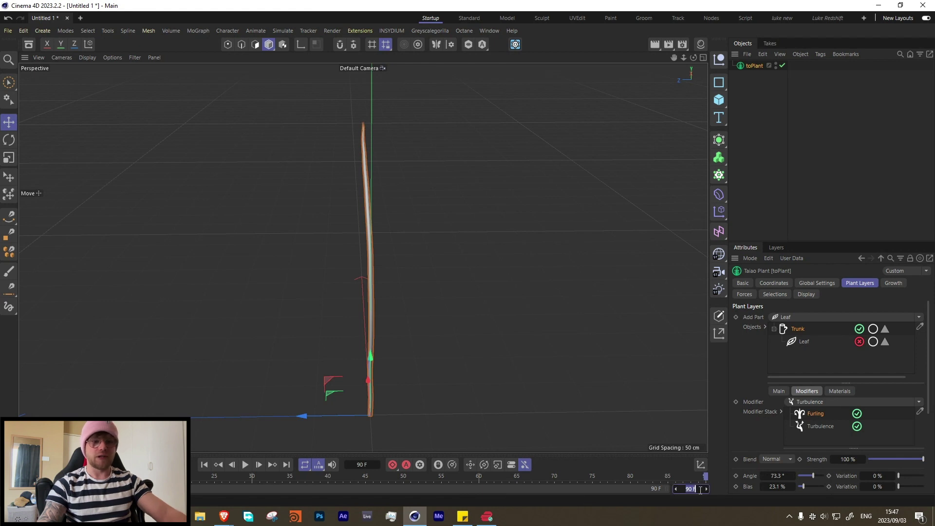
type("180")
key("Return")
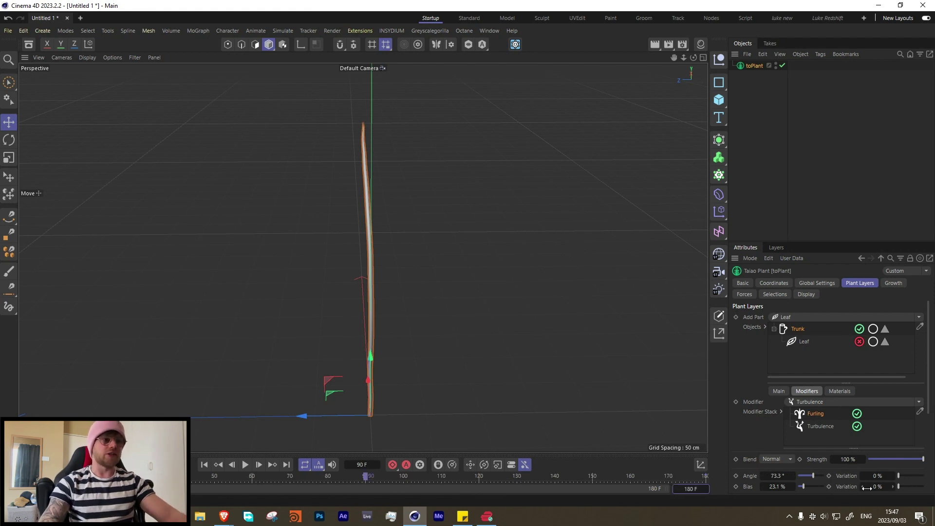
Keyframe the trunk's Furling Angle at 360°, then at 80° on frame 180.
left_click(737, 487)
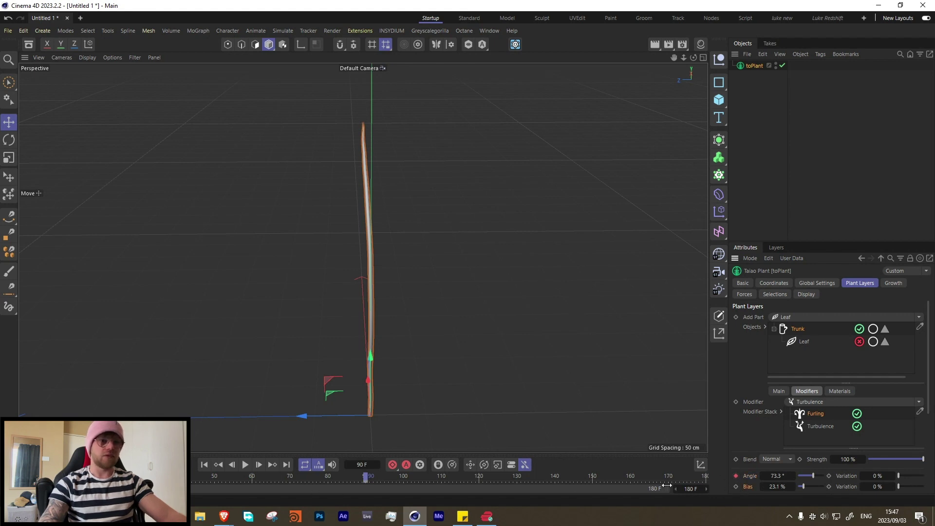
left_click_drag(812, 476, 826, 475)
left_click_drag(387, 358, 424, 350, "alt")
left_click(736, 476)
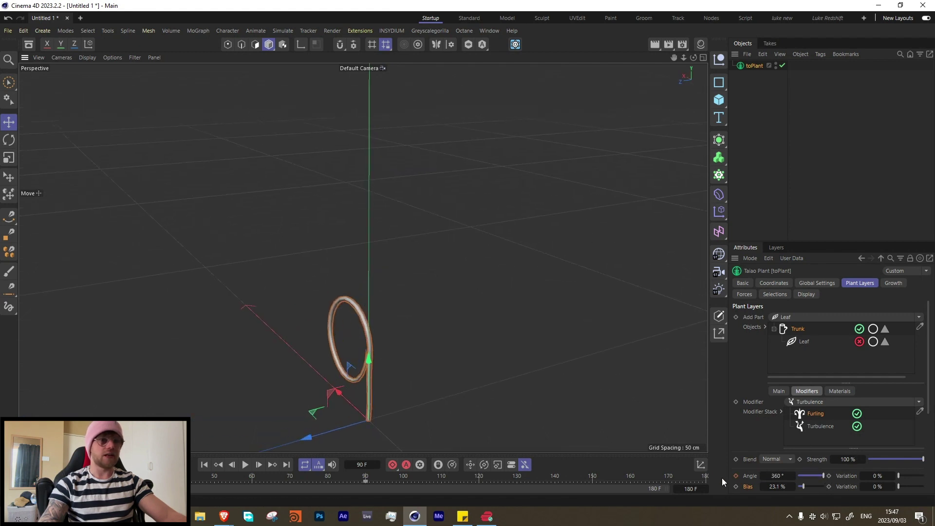
left_click(704, 481)
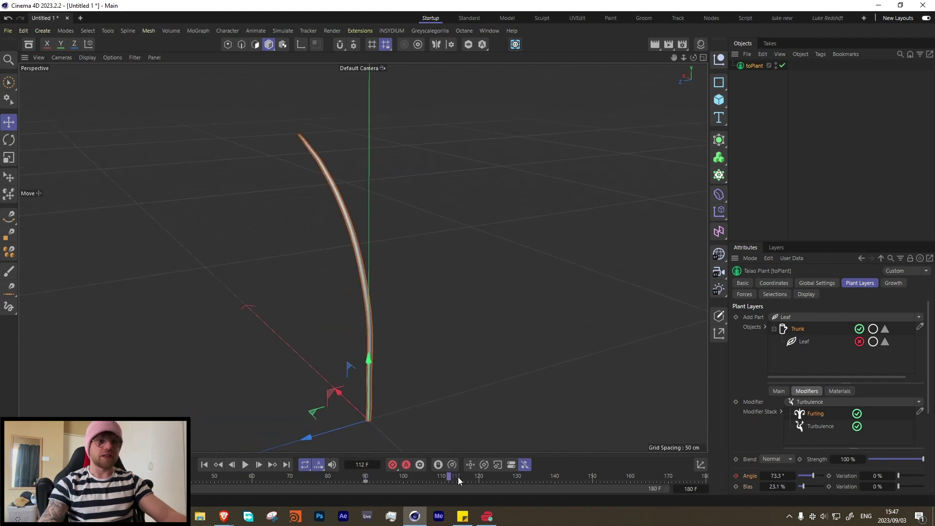
double_click(776, 475)
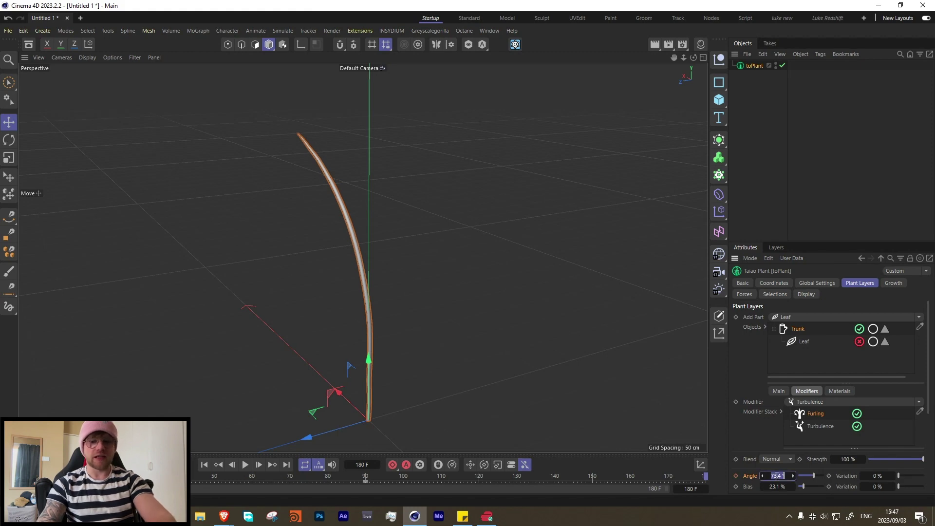
type("80")
key("Return")
left_click(736, 476)
Play the animation from the start to watch the trunk curl, then inspect the loop.
left_click(204, 465)
left_click(245, 465)
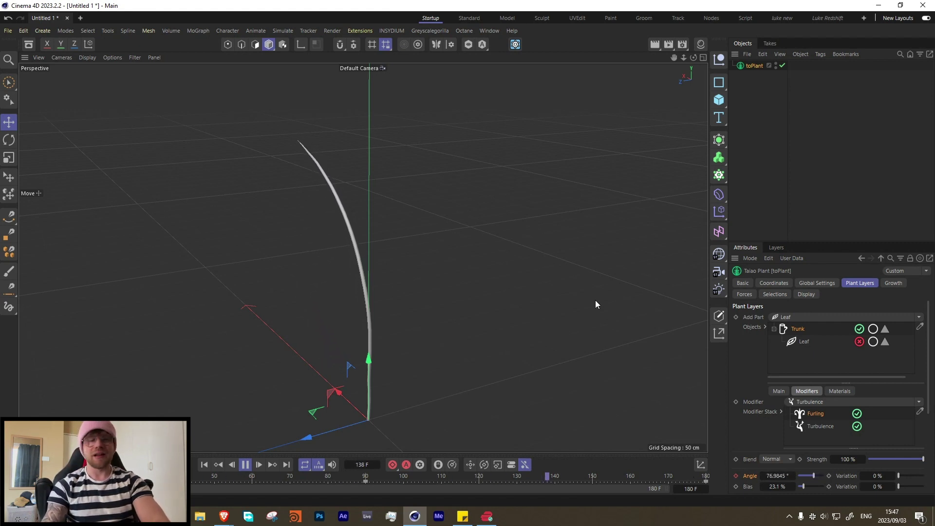
left_click(243, 467)
left_click_drag(400, 412, 370, 351, "alt")
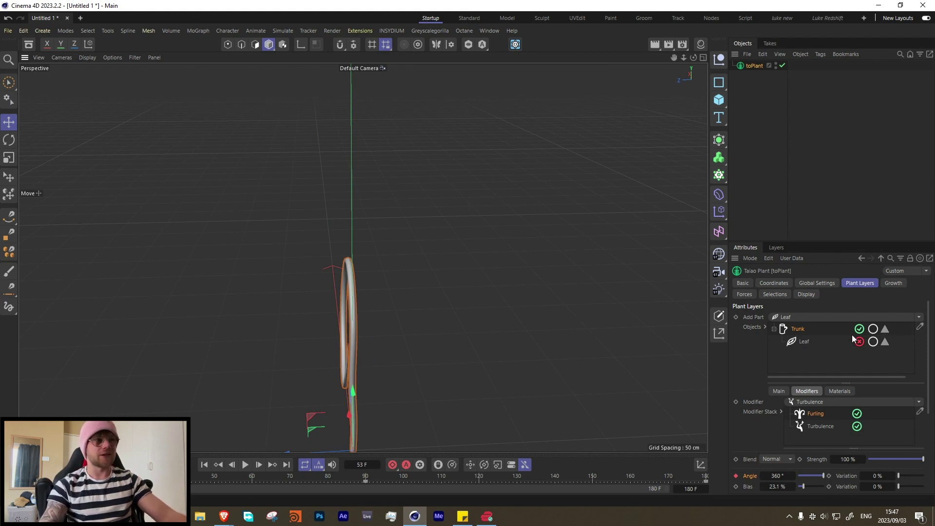
left_click(818, 284)
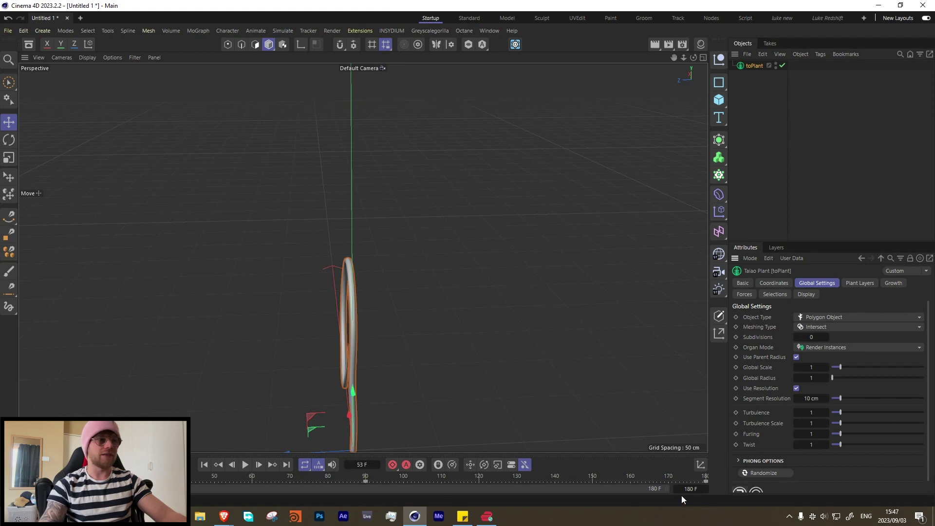
Keyframe Turbulence and Furling at 1 on frame 90, and at 2.1 and 2.7 earlier.
left_click(366, 477)
left_click(736, 412)
left_click(736, 434)
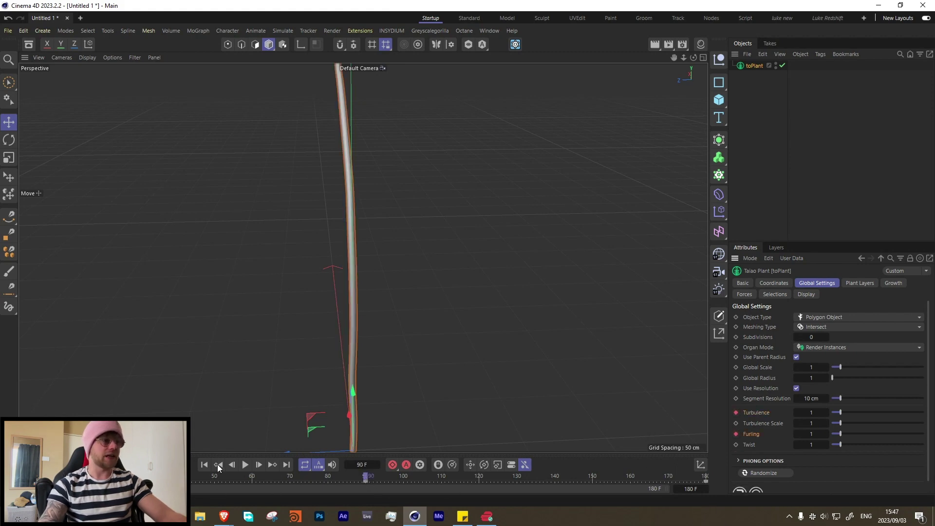
left_click(202, 465)
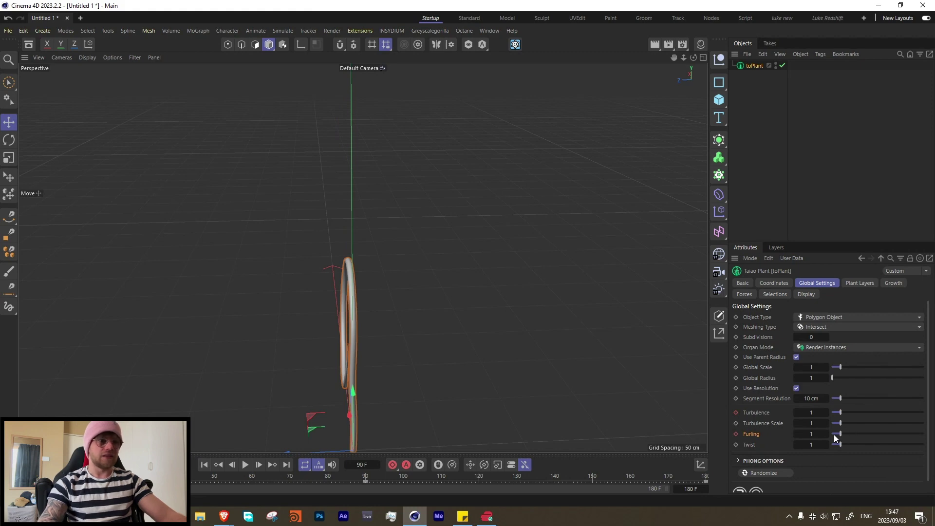
left_click_drag(841, 433, 857, 431)
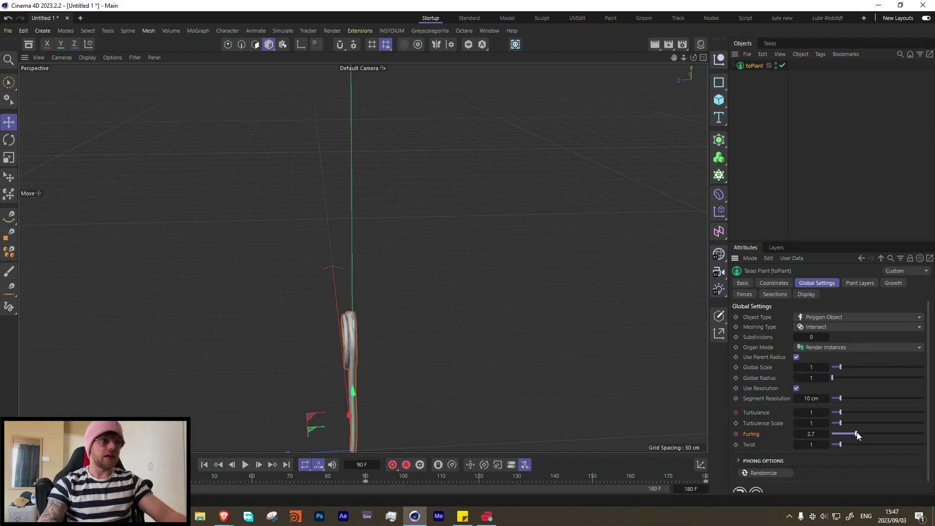
left_click_drag(365, 338, 454, 329, "alt")
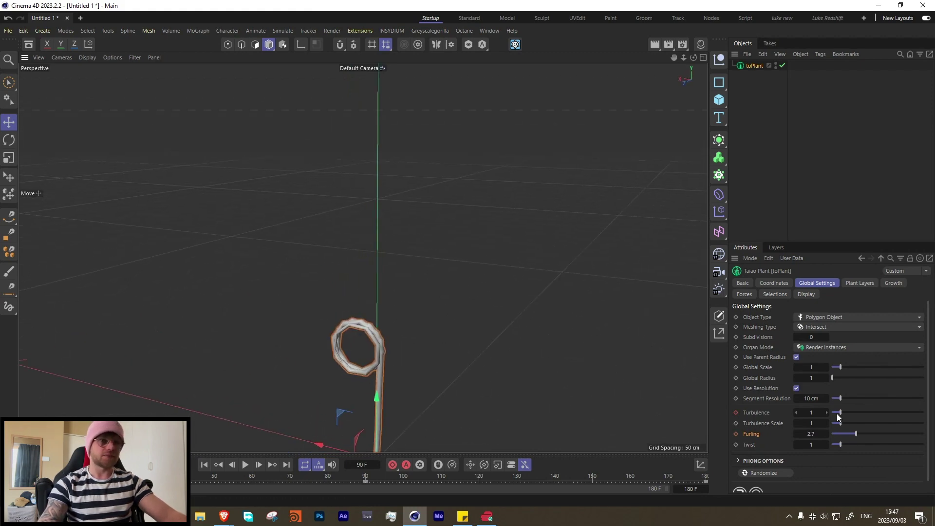
left_click_drag(843, 410, 851, 412)
left_click_drag(414, 360, 282, 365, "alt")
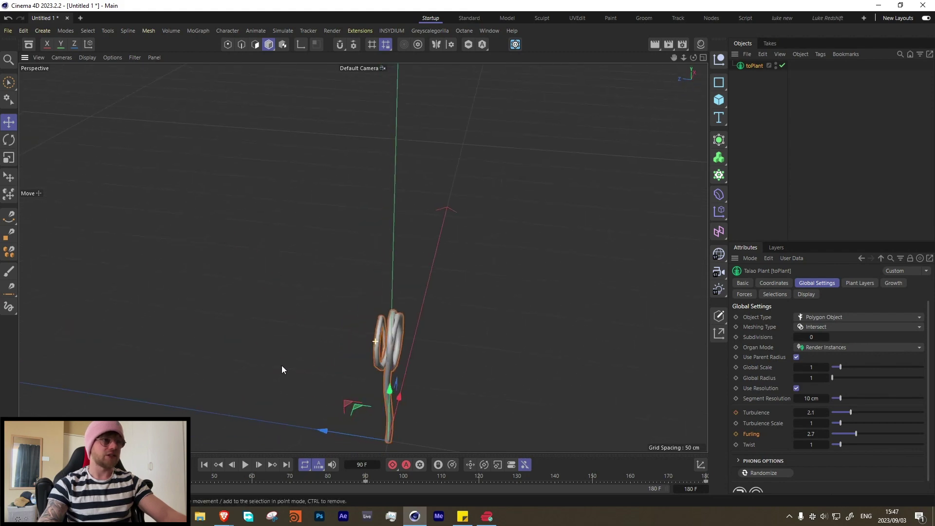
left_click(735, 412)
left_click(736, 434)
Play the animation to watch the plant uncurl.
left_click(245, 464)
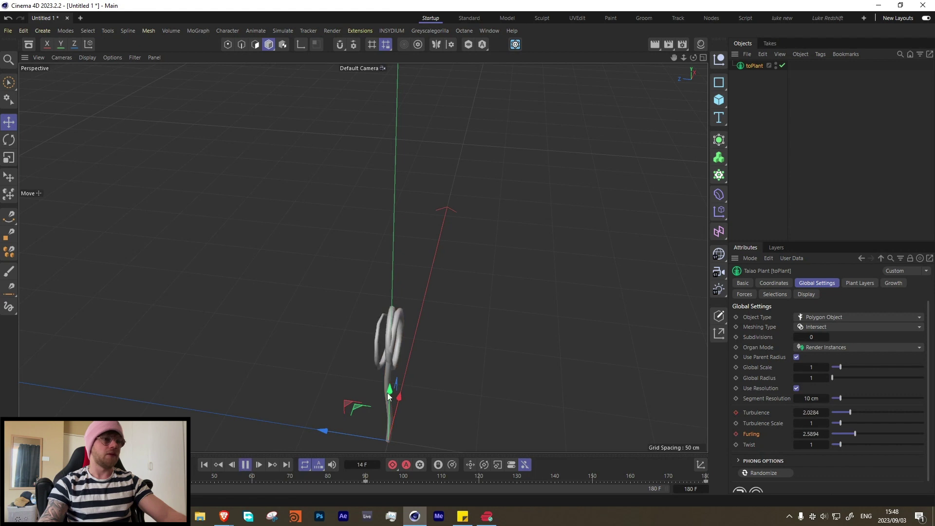
left_click_drag(399, 316, 353, 311, "alt")
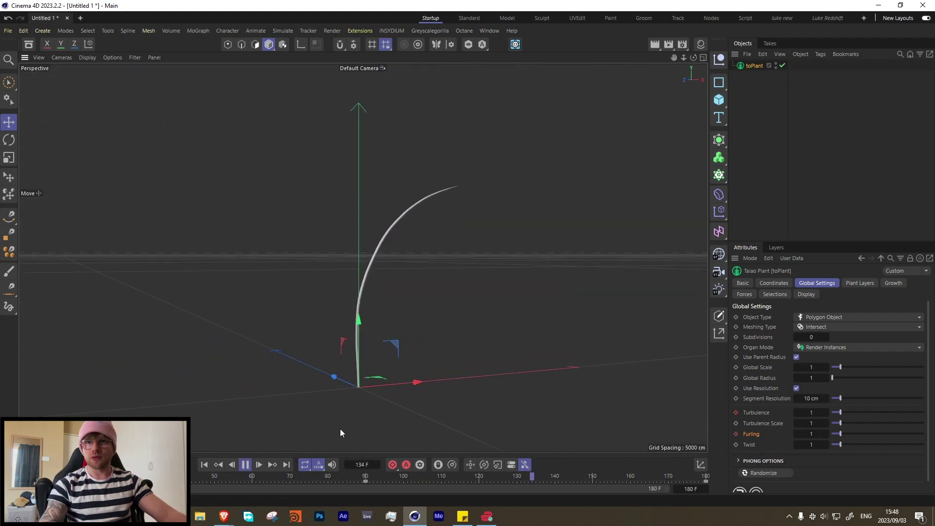
left_click(205, 464)
left_click(245, 464)
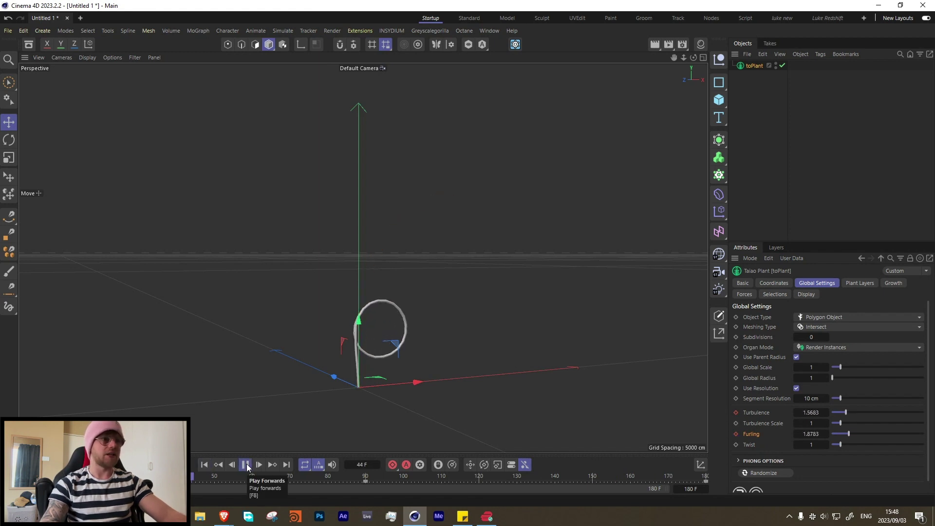
left_click(227, 467)
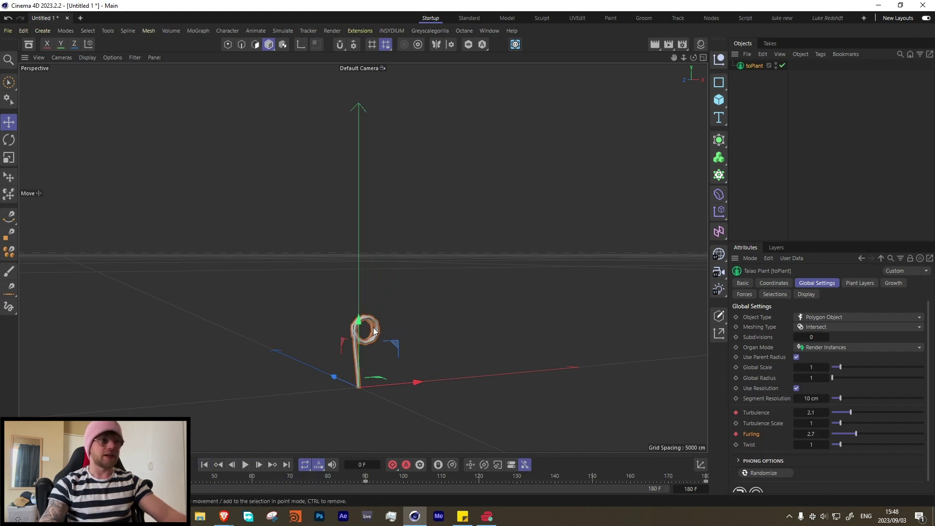
Set the plant Subdivisions to 2 and switch the Leaf layer back on.
scroll(388, 297, "up", 2)
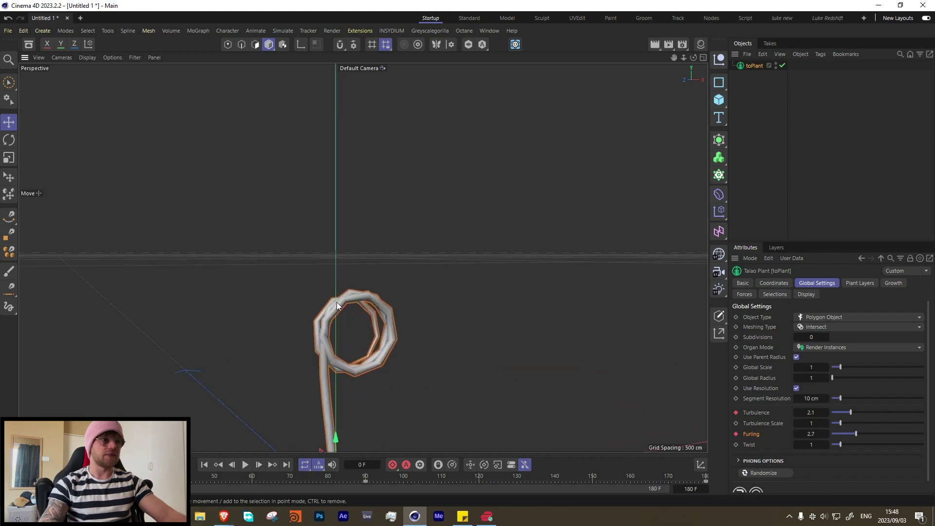
left_click(826, 338)
type("2")
key("Return")
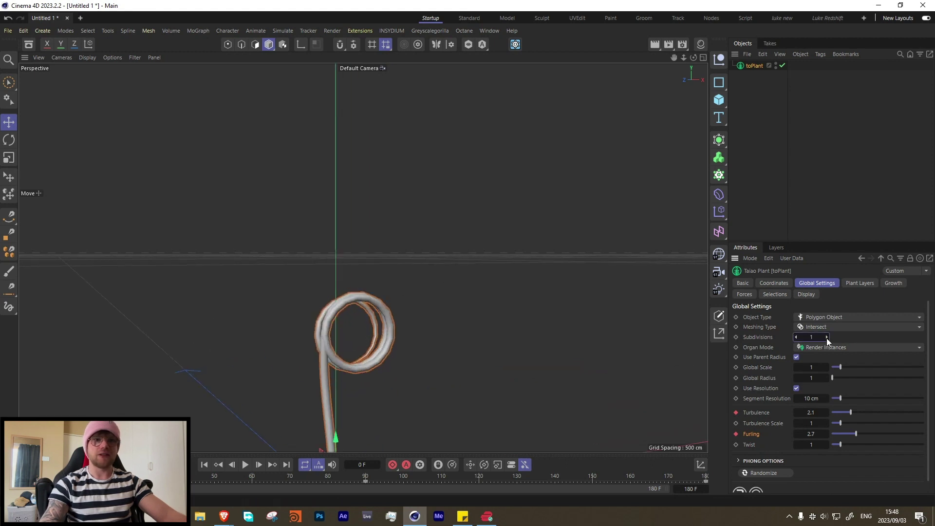
left_click_drag(304, 312, 445, 338, "alt")
left_click_drag(336, 341, 285, 433, "alt")
left_click(860, 283)
left_click(859, 342)
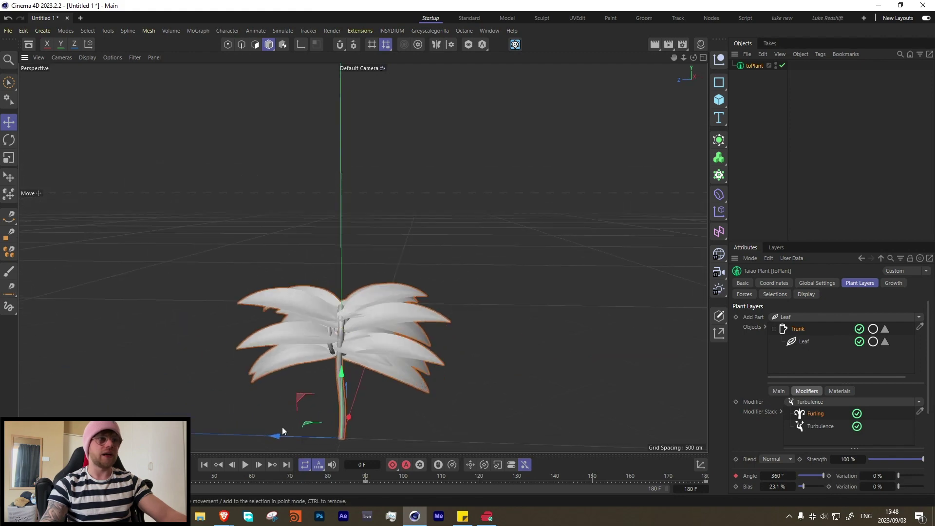
Play the leafed growth, move to frame 120, and test the Growth value.
left_click(245, 465)
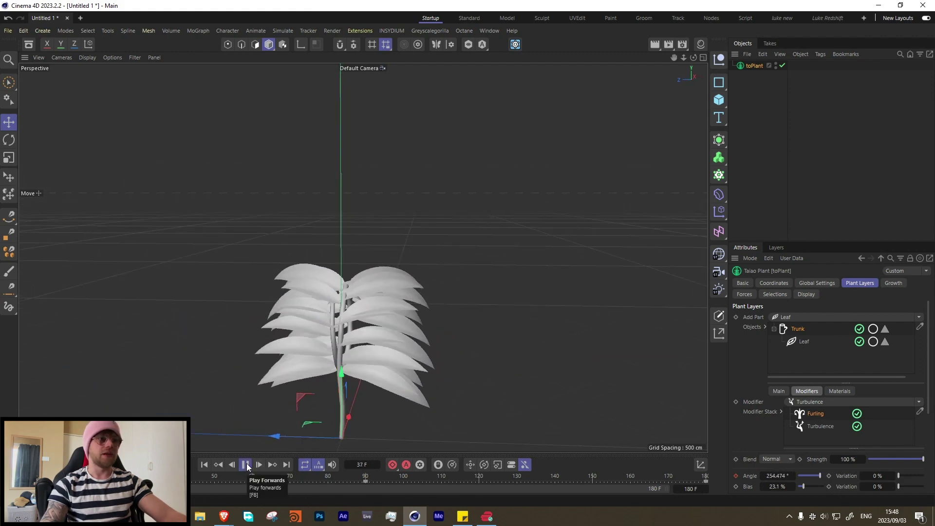
left_click(246, 465)
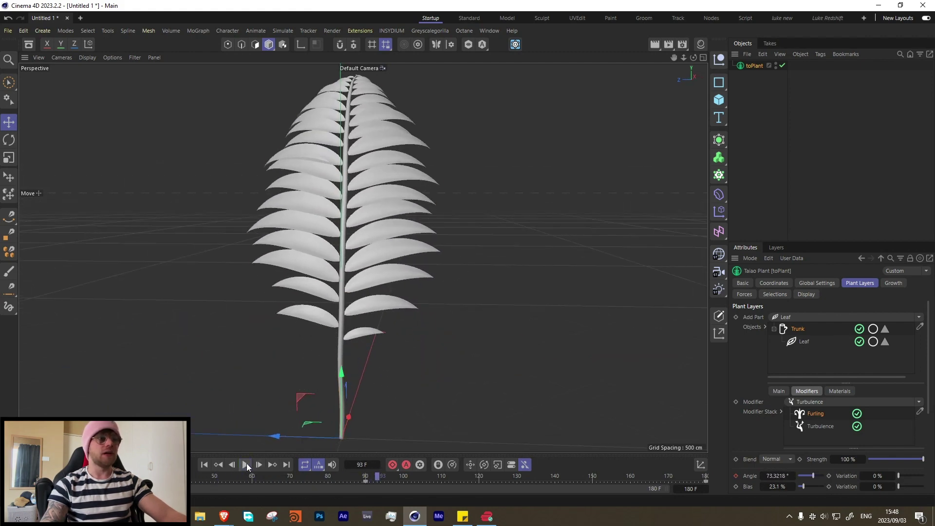
left_click_drag(388, 477, 478, 478)
left_click(893, 284)
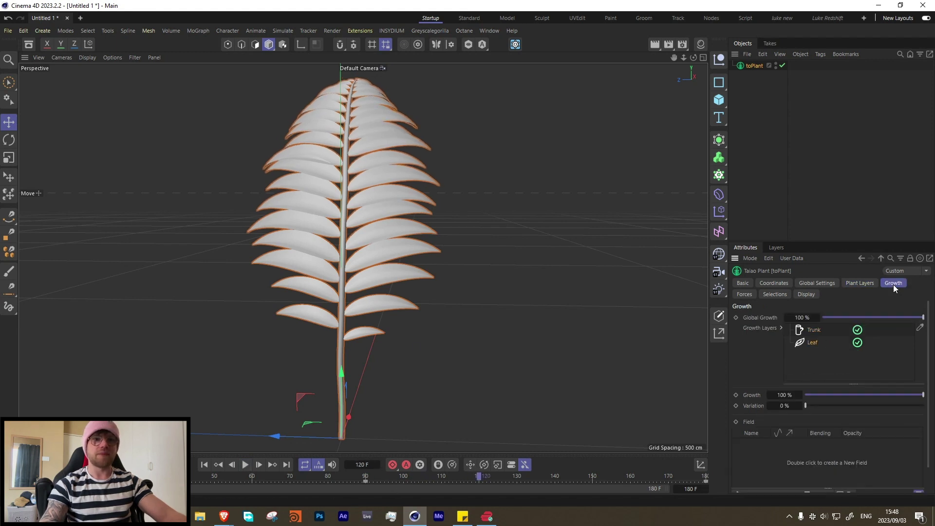
mouse_move(915, 396)
left_mouse_down()
mouse_move(752, 393)
mouse_move(924, 394)
left_mouse_up()
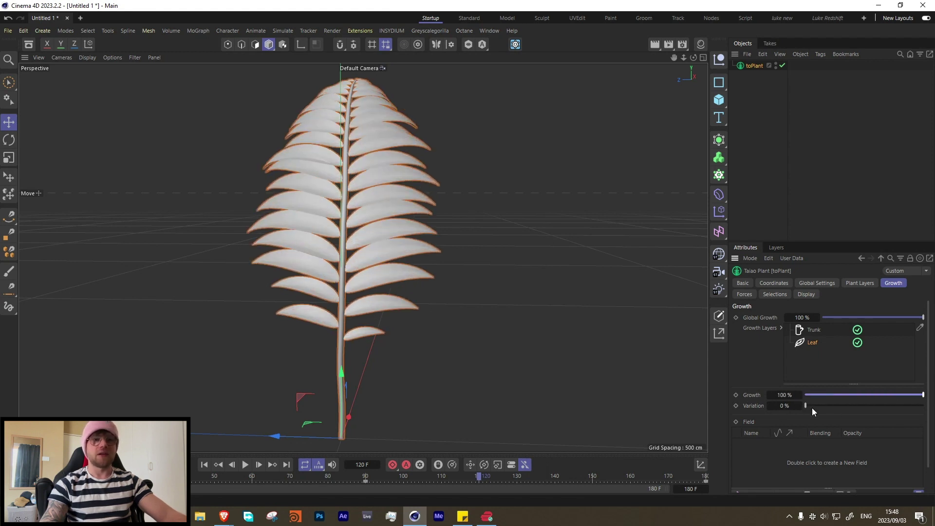
left_click_drag(874, 395, 928, 399)
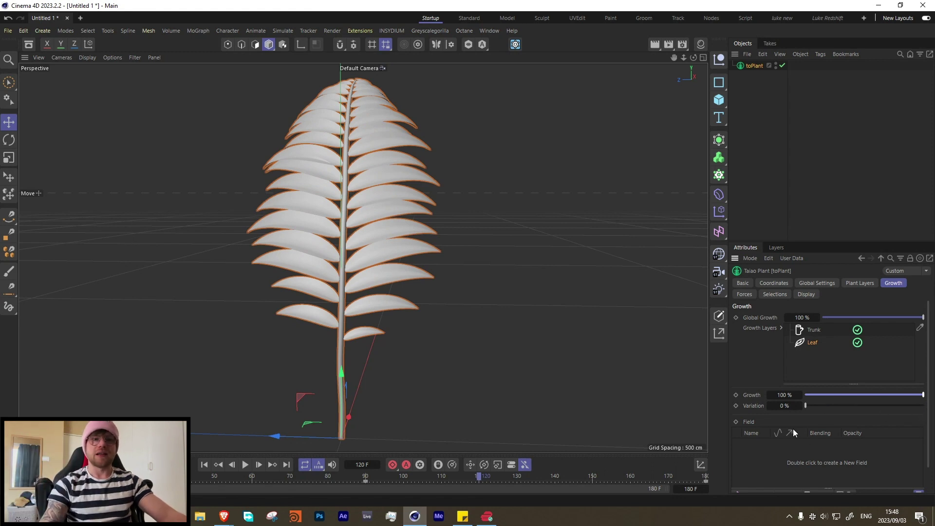
Set growth Variation to 10.8% and add a Linear Field to drive growth.
scroll(809, 450, "down", 1)
left_click_drag(808, 377, 817, 377)
scroll(367, 194, "up", 2)
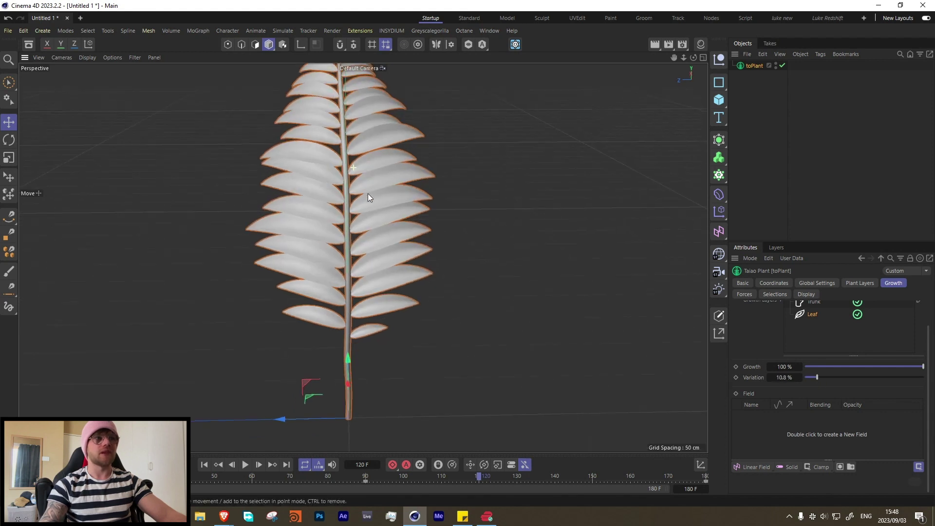
left_click_drag(368, 197, 397, 240, "alt")
left_click_drag(327, 171, 349, 212, "alt")
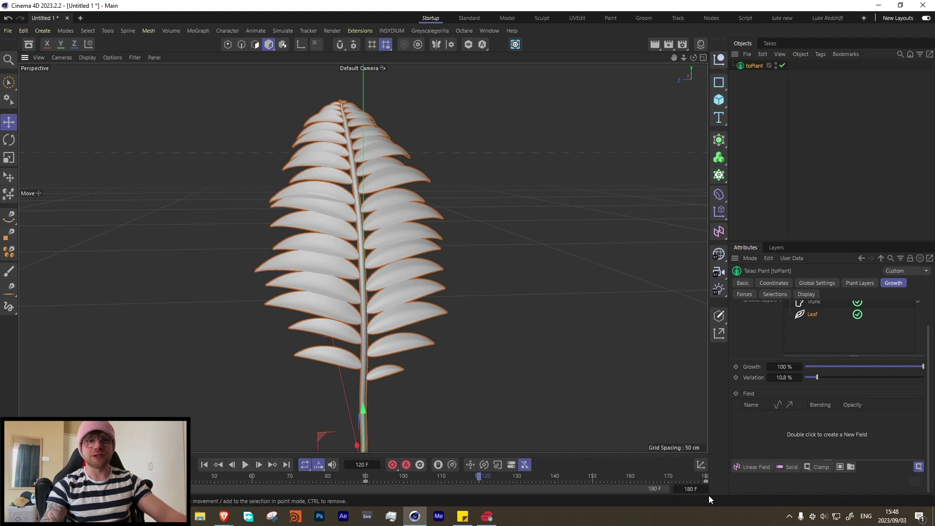
left_click(748, 466)
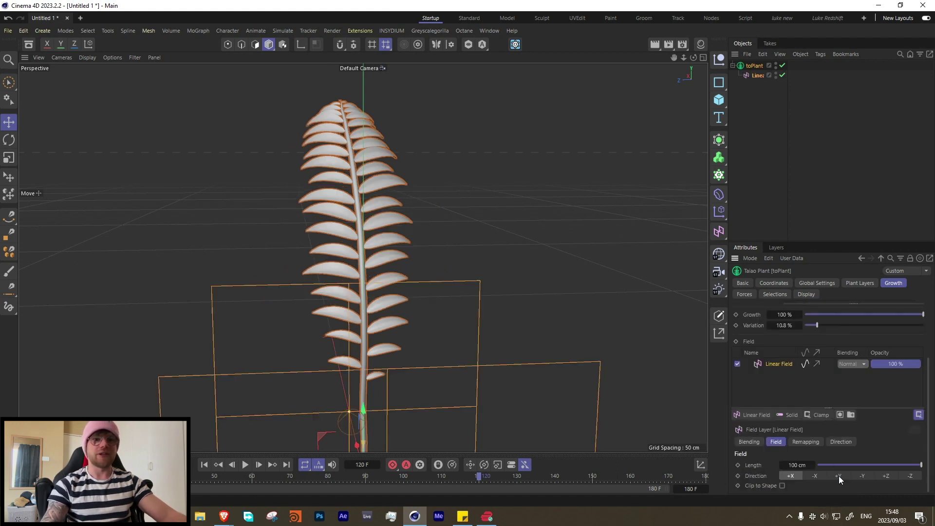
Point the Linear Field along -Y and keyframe its Y position, moving it below the plant.
left_click(864, 475)
left_click_drag(390, 331, 378, 72)
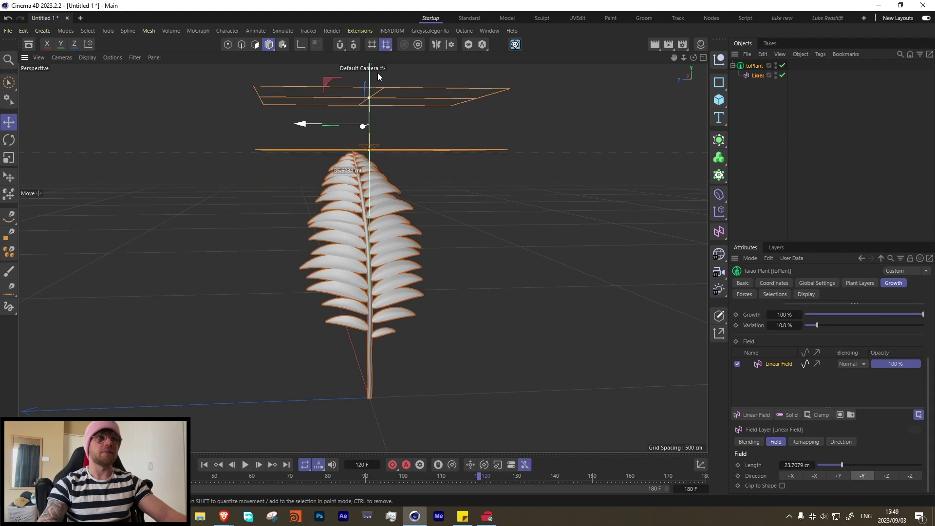
left_click(760, 76)
left_click(774, 283)
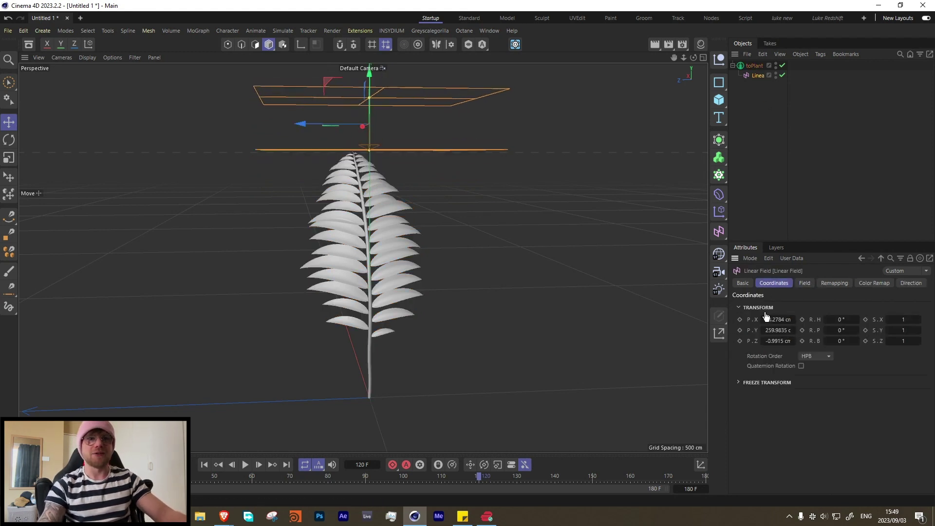
left_click(739, 330)
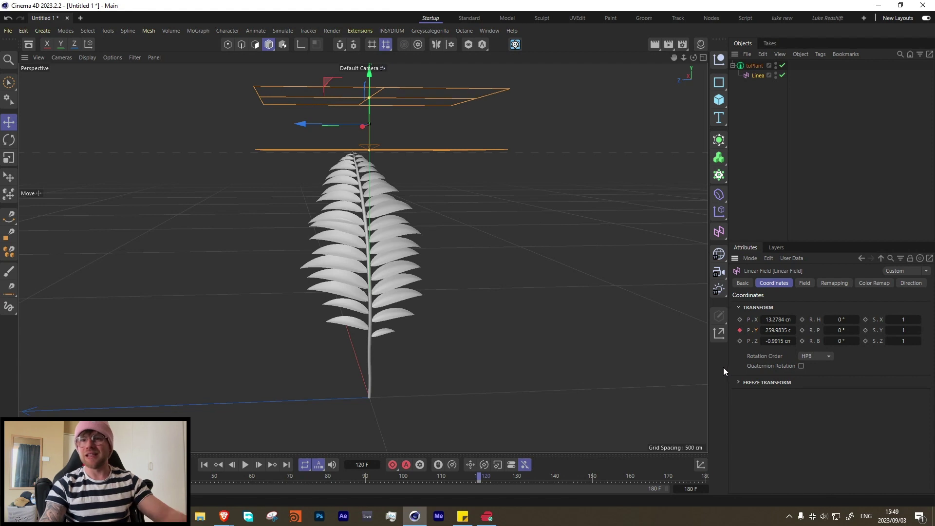
left_click(195, 478)
left_click_drag(193, 477, 233, 478)
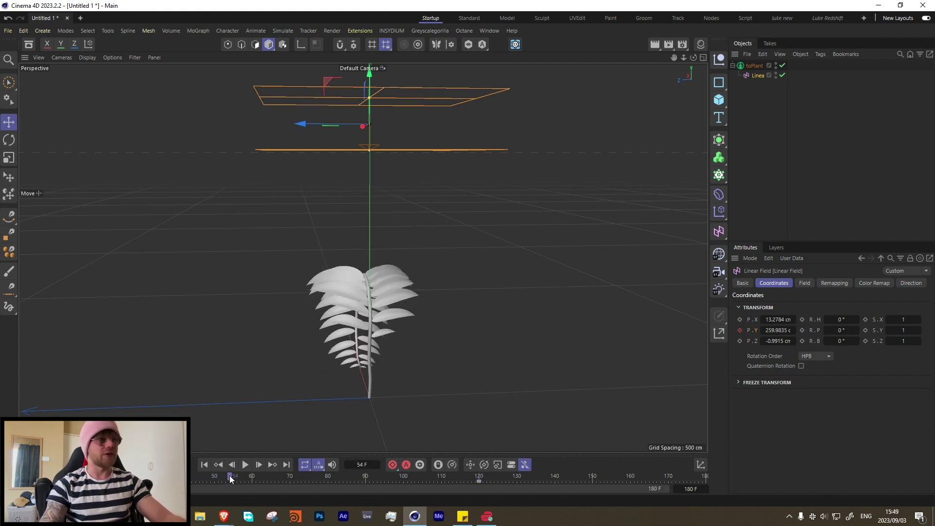
left_click_drag(369, 78, 356, 362)
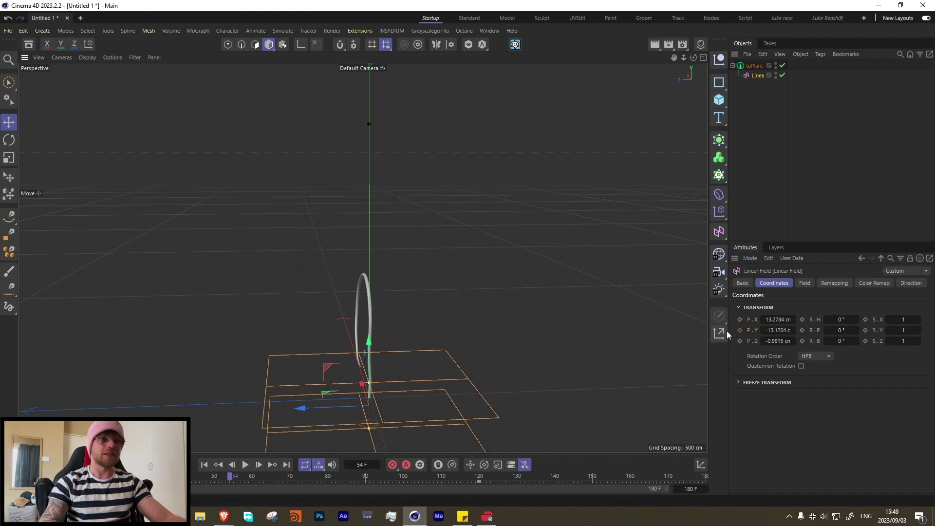
Move the Linear Field's growth keyframe to frame 45 and replay the growth.
left_click(246, 465)
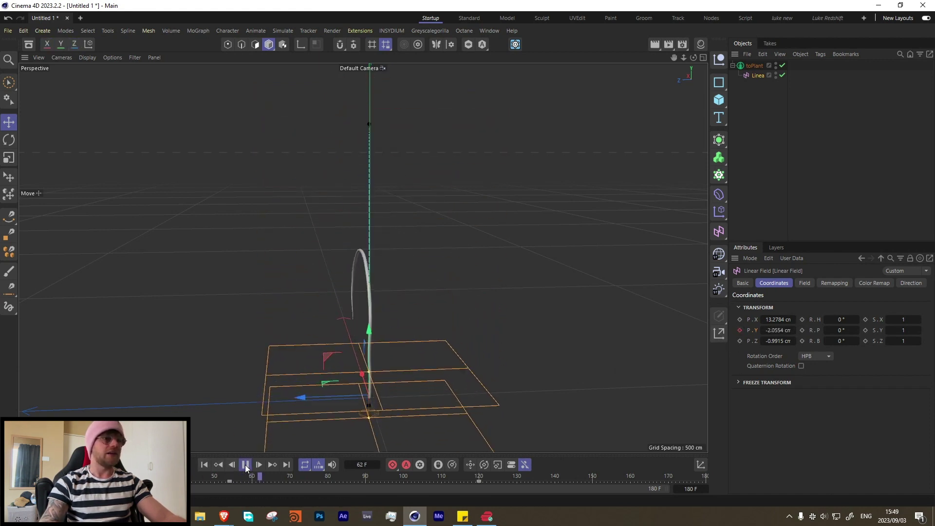
left_click(748, 122)
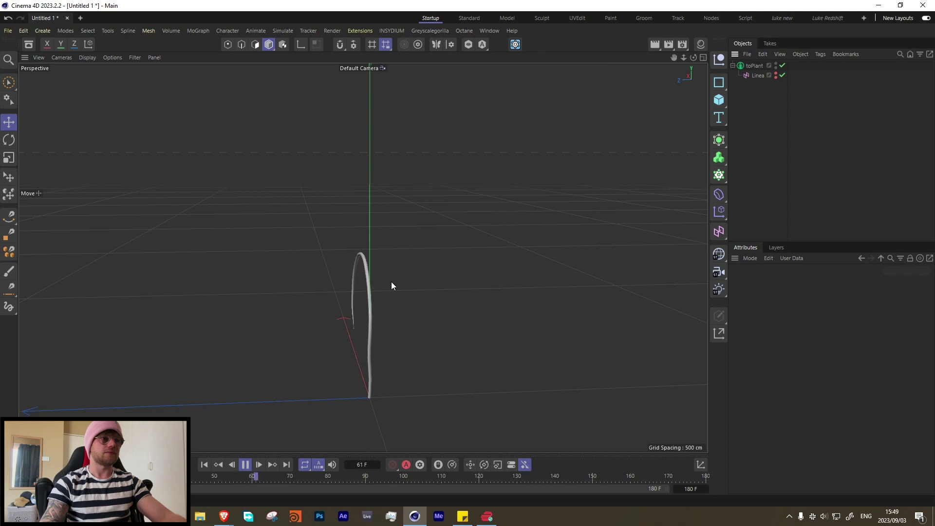
left_click(245, 464)
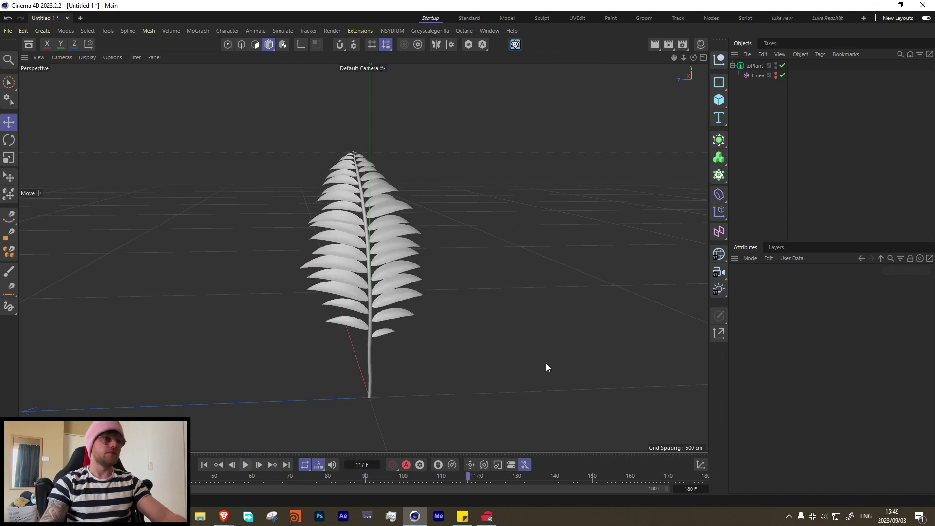
left_click(758, 75)
left_click_drag(229, 482, 197, 483)
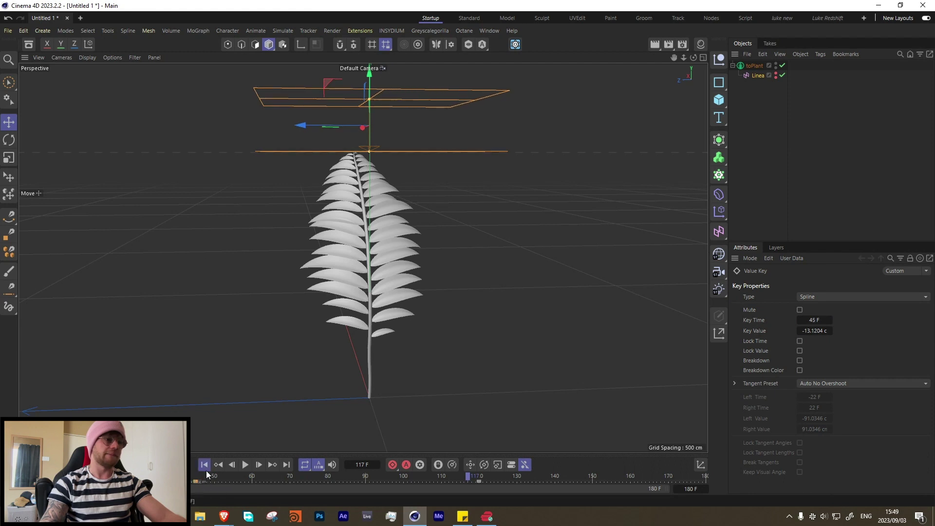
left_click(204, 465)
left_click(245, 464)
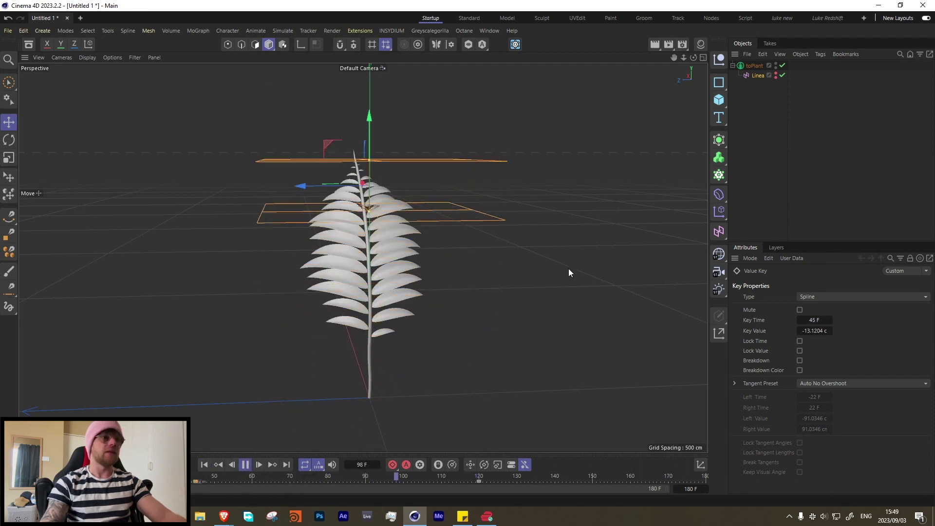
left_click(245, 464)
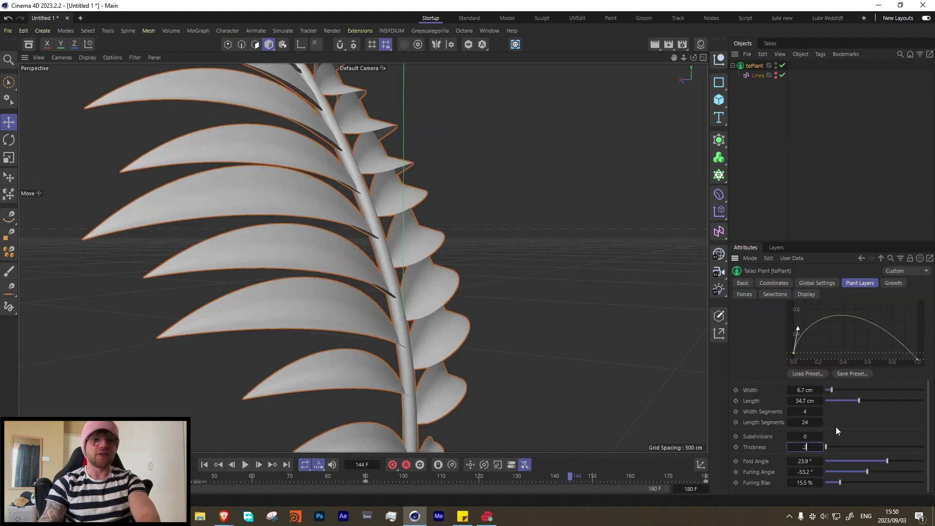
Give the leaves 0.2 thickness and 1 subdivision, then scrub through the growth.
key("Return")
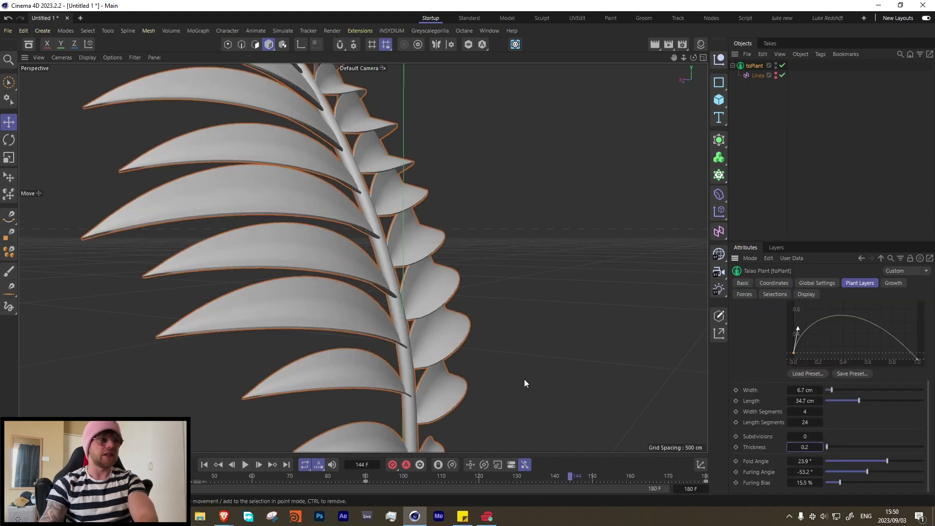
scroll(338, 323, "up", 2)
left_click_drag(803, 437, 831, 435)
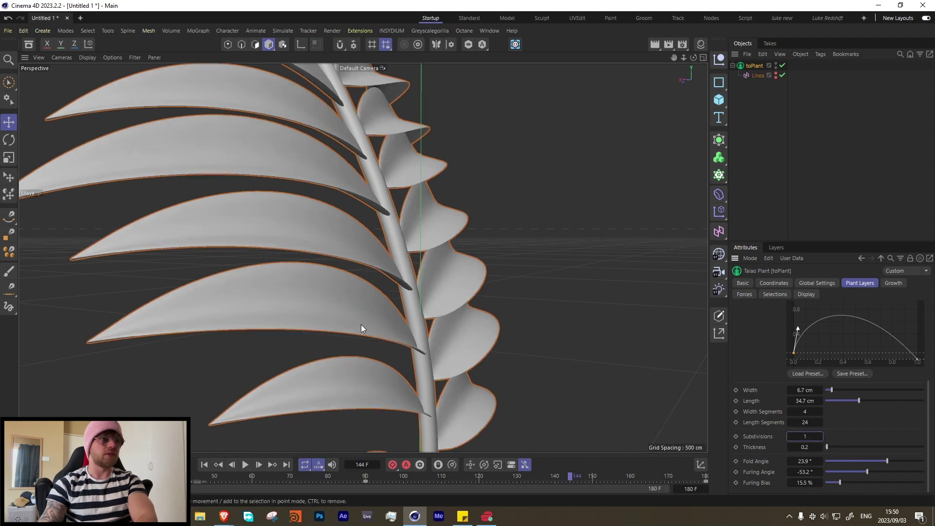
scroll(320, 314, "down", 6)
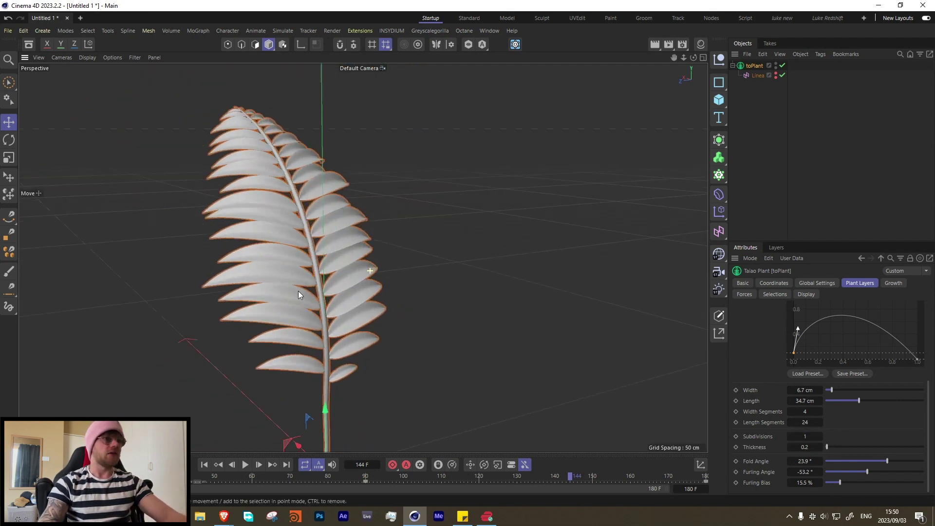
left_click_drag(298, 290, 538, 353, "alt")
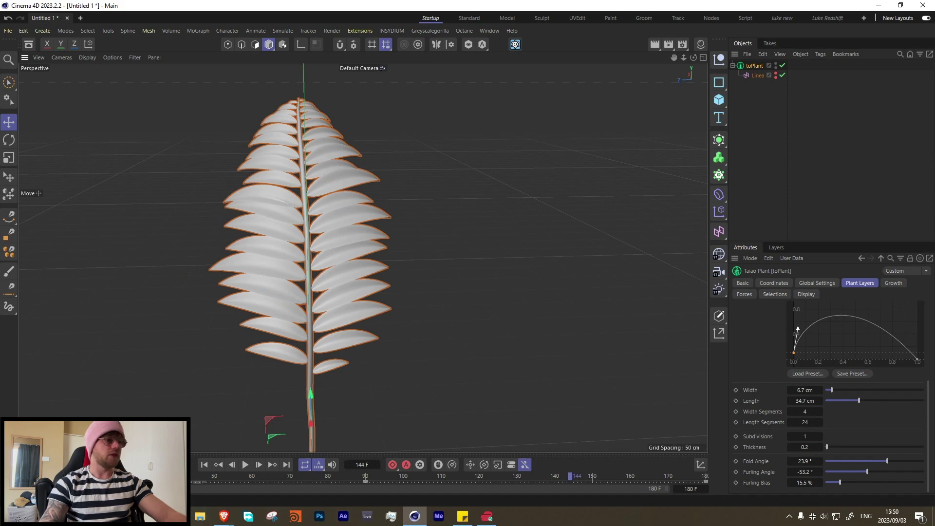
left_click(211, 475)
left_click_drag(211, 475, 513, 472)
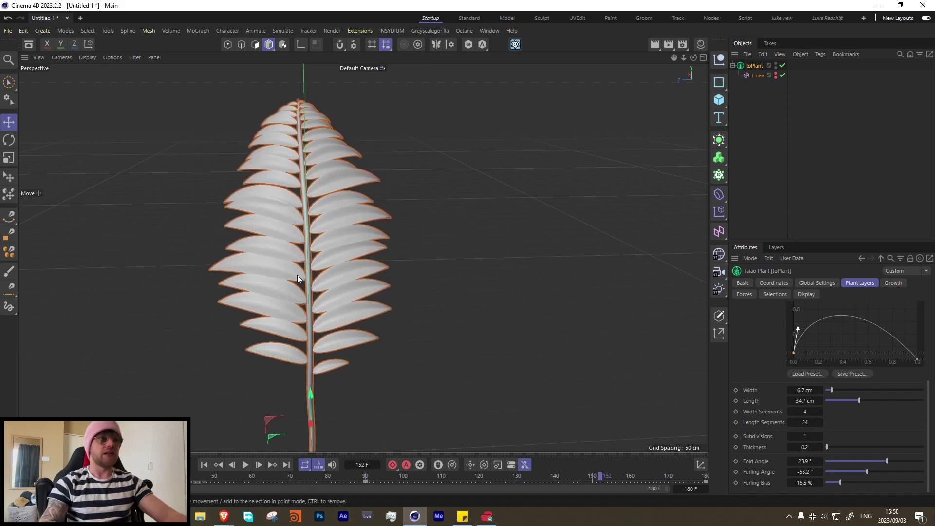
left_click(745, 294)
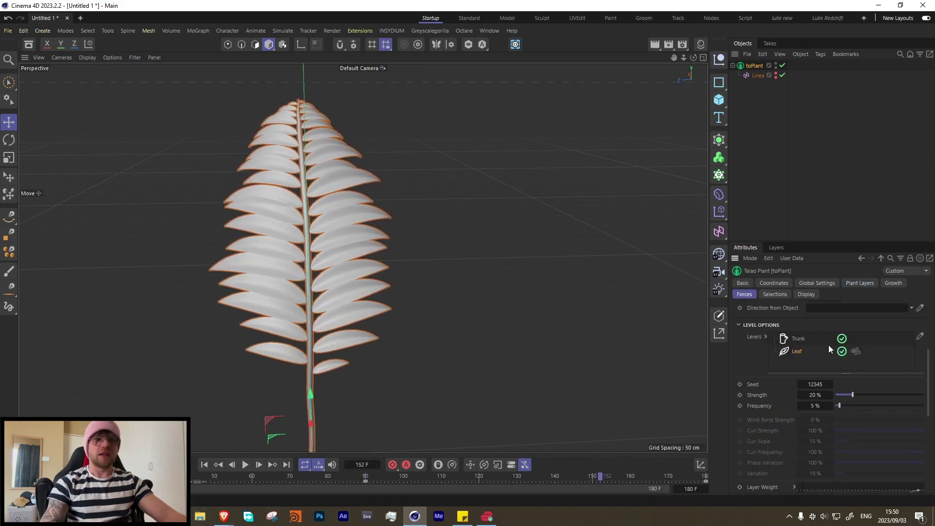
Enable plant forces with Strength at 0.3%.
scroll(780, 341, "up", 5)
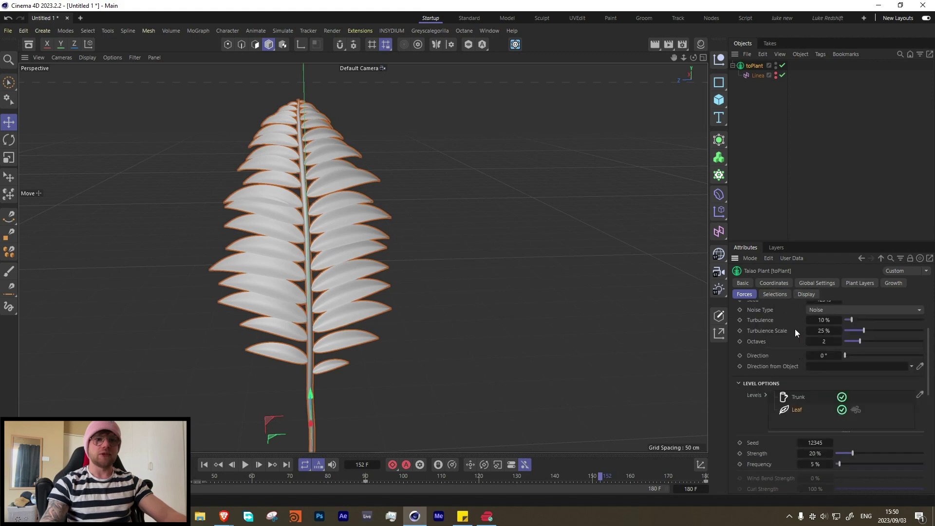
left_click(772, 319)
scroll(819, 440, "down", 3)
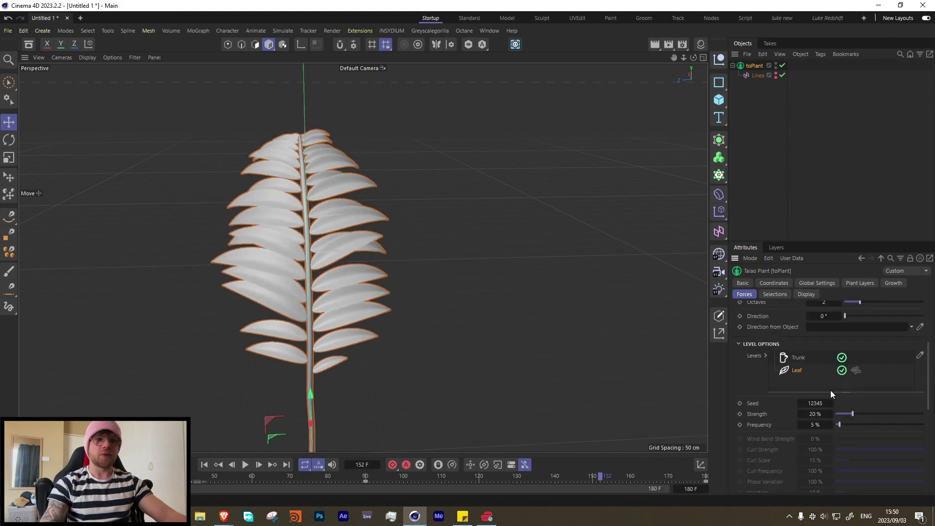
left_click_drag(846, 418, 836, 415)
left_click(815, 414)
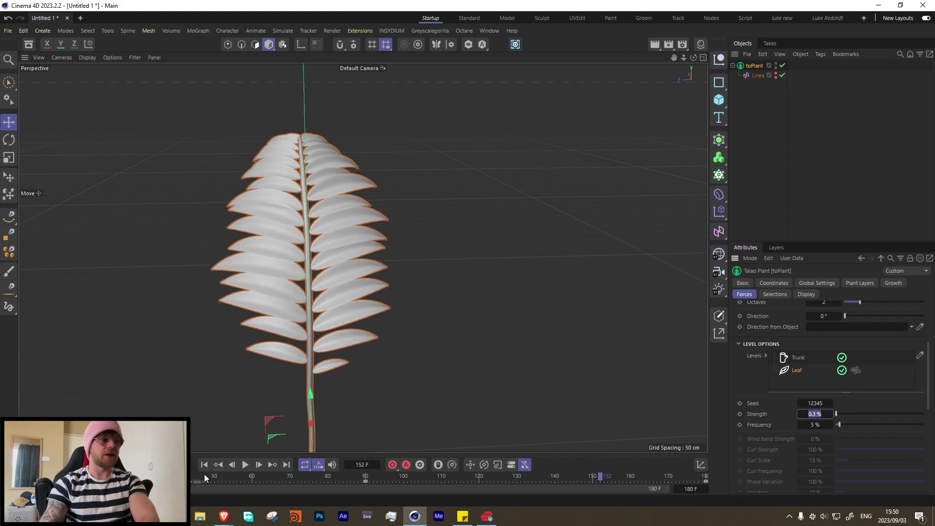
Play back the growth to check the wind on the trunk, ending at frame 122.
left_click(204, 474)
left_click(250, 465)
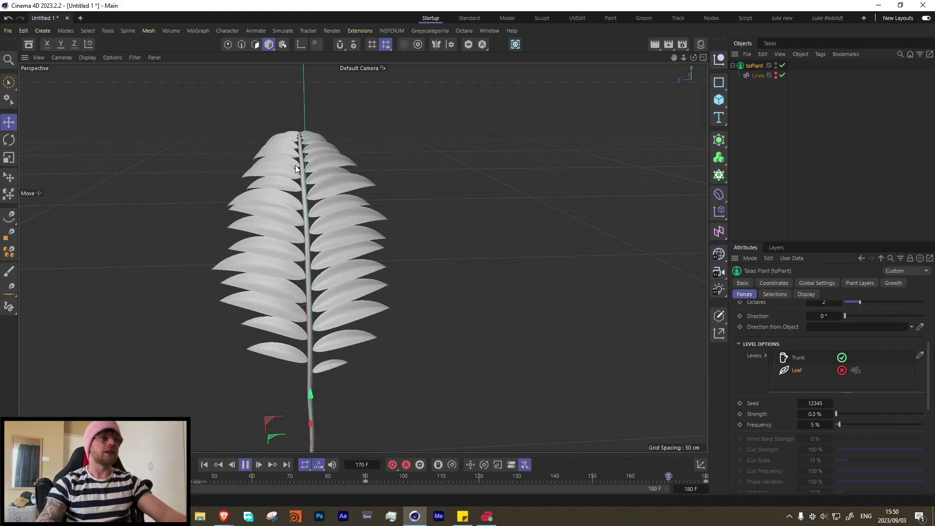
left_click(245, 464)
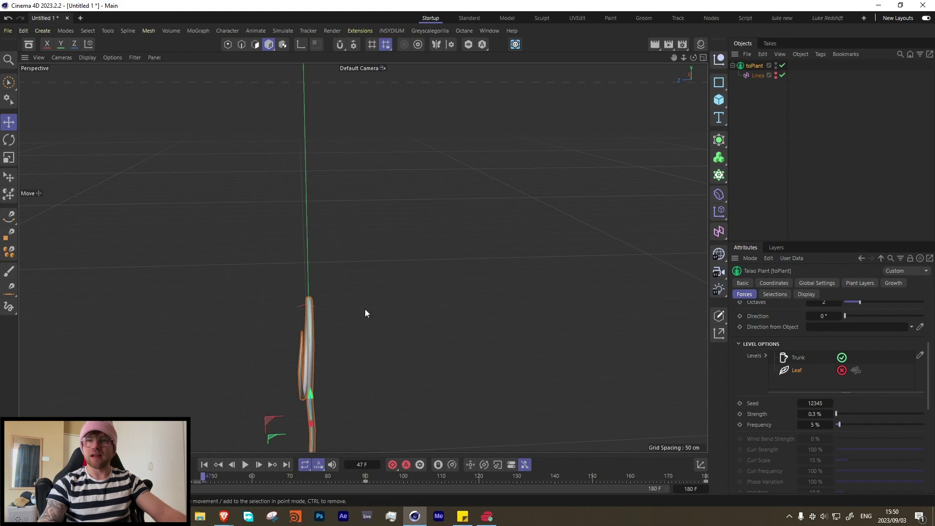
left_click(244, 464)
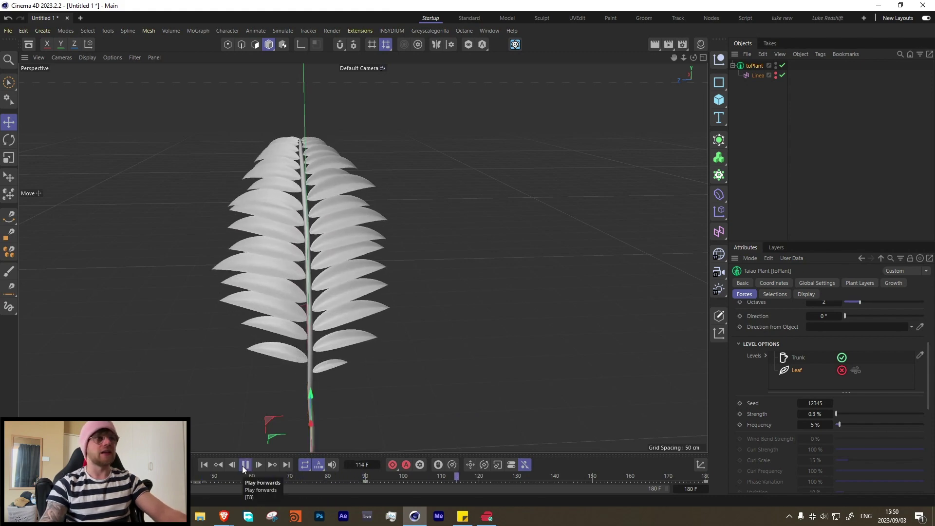
left_click(245, 464)
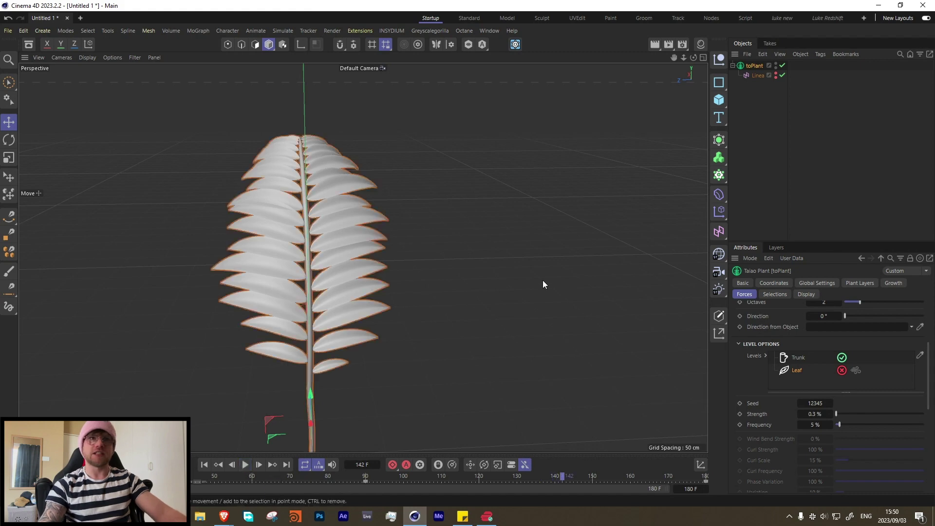
scroll(786, 333, "up", 4)
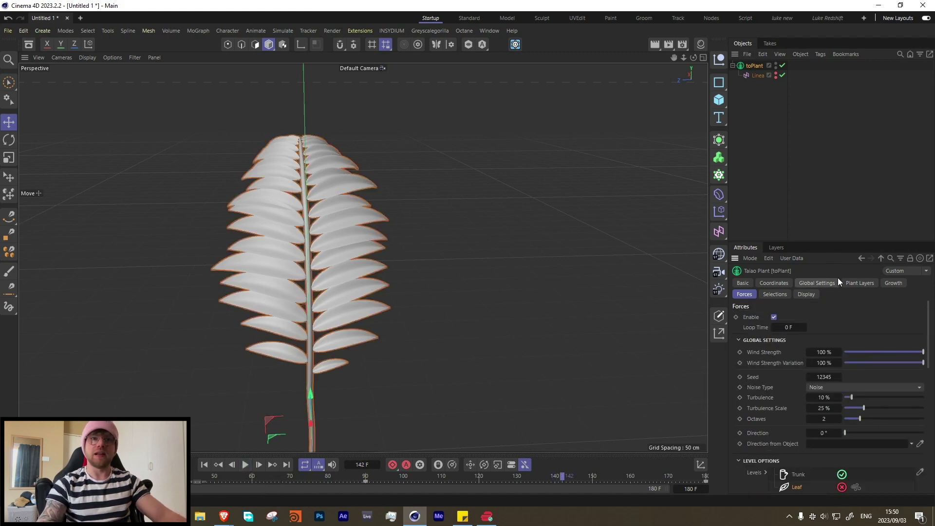
left_click(857, 283)
left_click(486, 477)
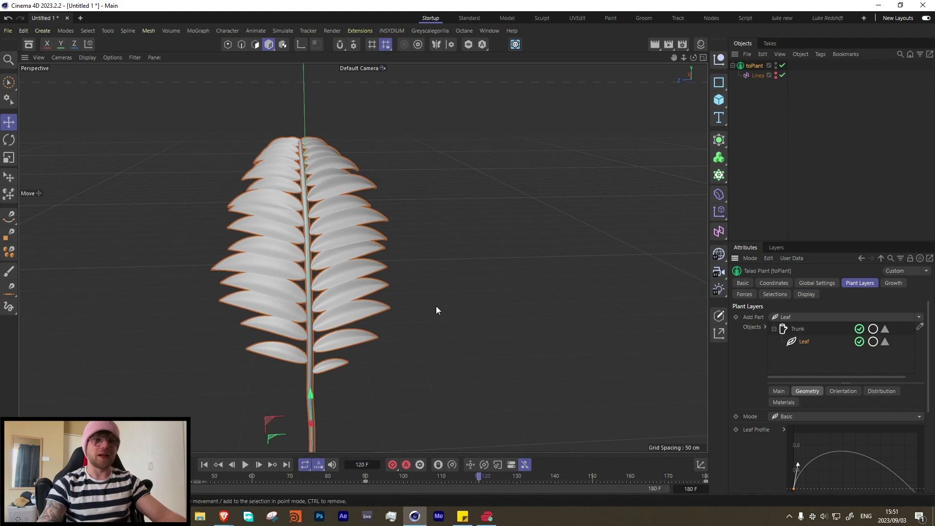
Keyframe leaf Fold Angle 53.2° and Furling Angle -340.5° at frame 87, then play.
left_click(779, 391)
left_click(811, 392)
scroll(789, 439, "down", 3)
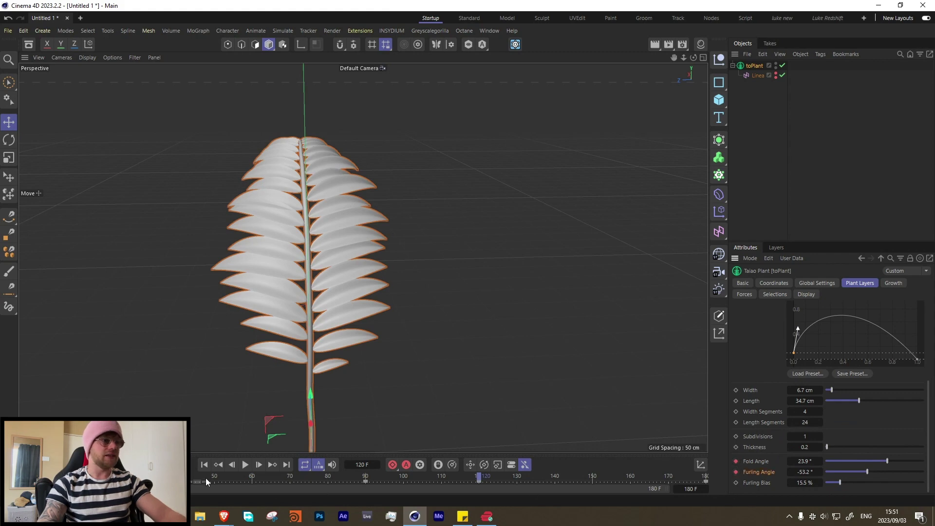
left_click_drag(253, 481, 354, 479)
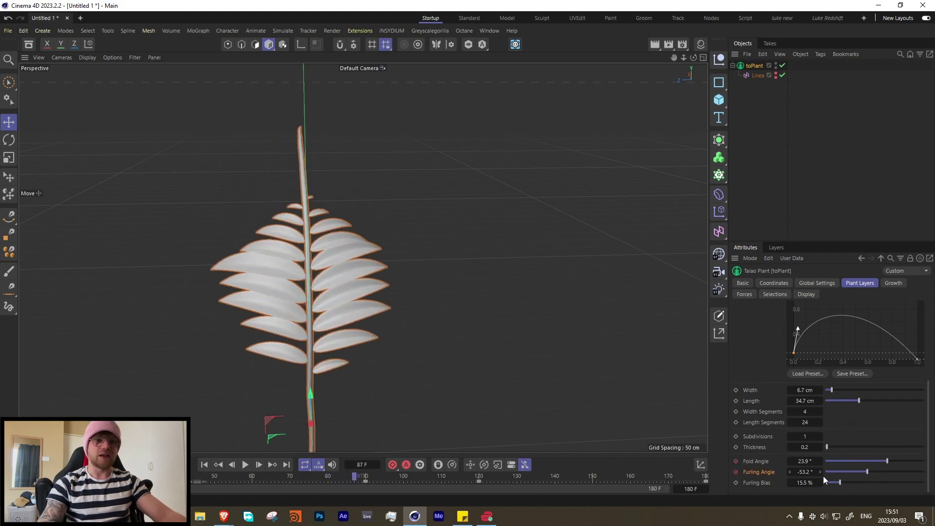
left_click_drag(884, 460, 829, 487)
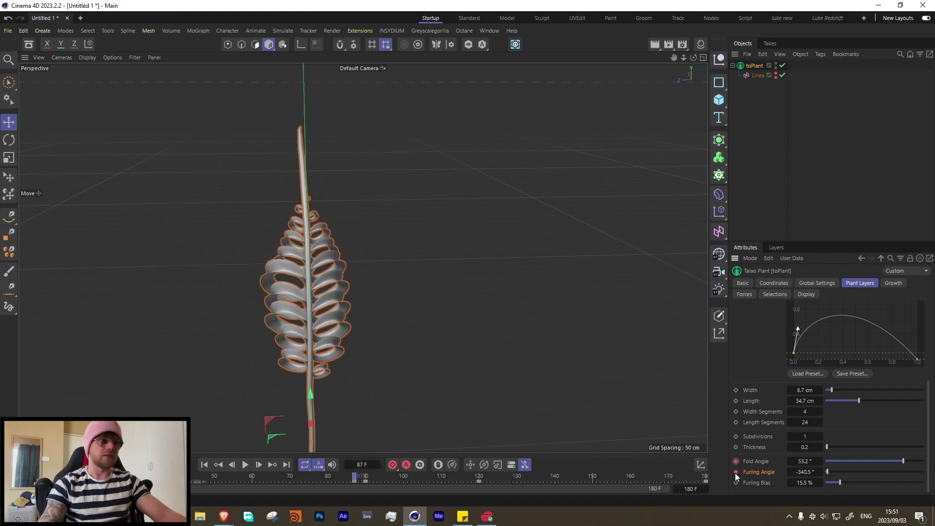
left_click(352, 482)
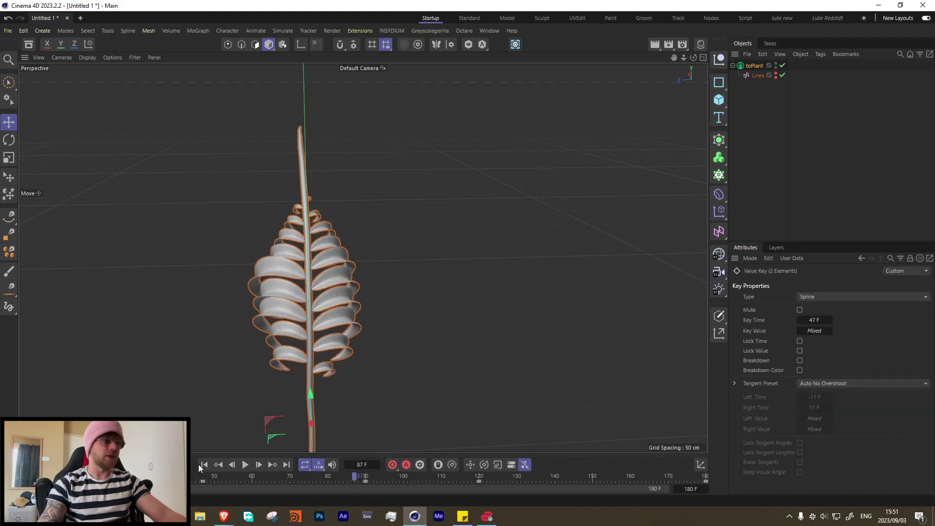
left_click(245, 465)
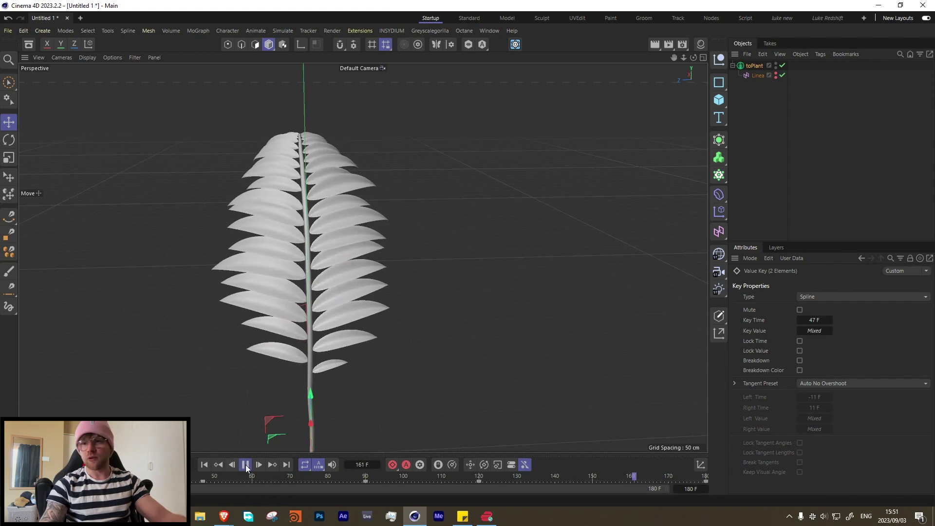
Stop playback and go to frame 151, angling the view around the fully grown fern.
left_click(246, 465)
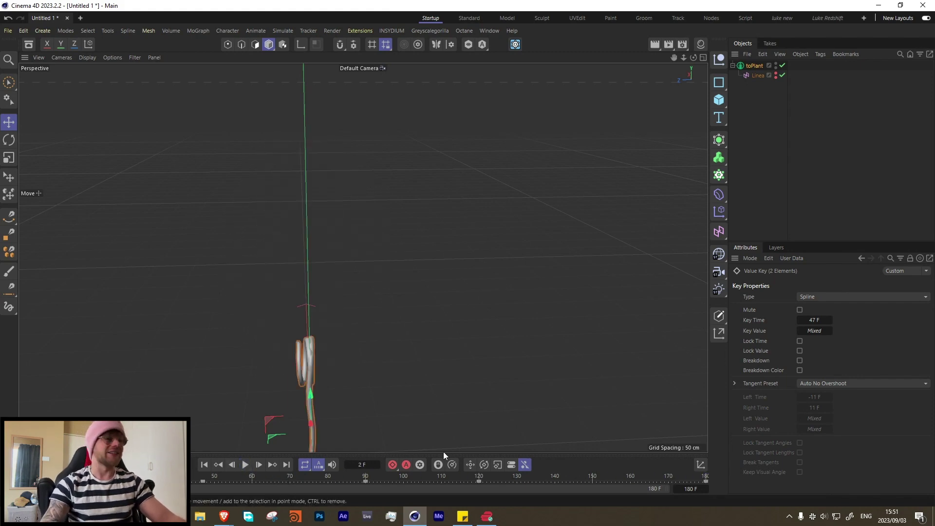
left_click(597, 482)
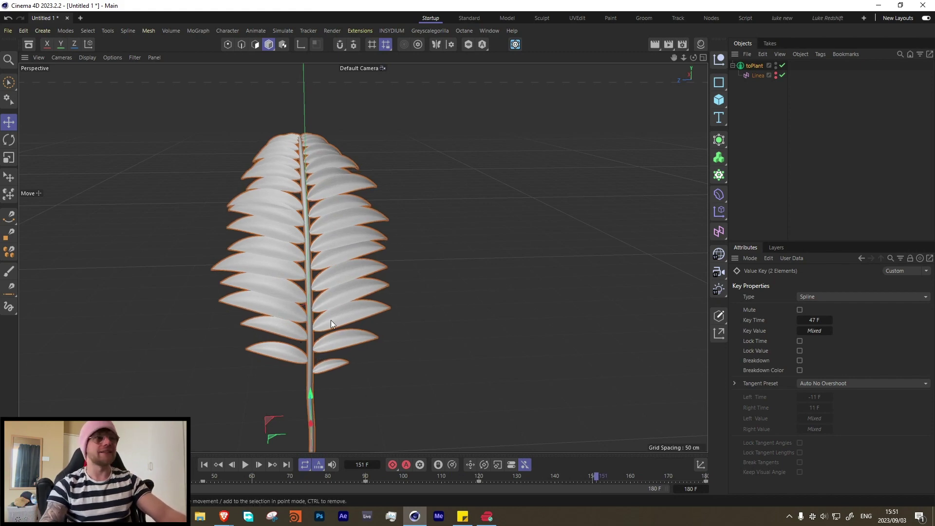
left_click_drag(331, 320, 253, 292, "alt")
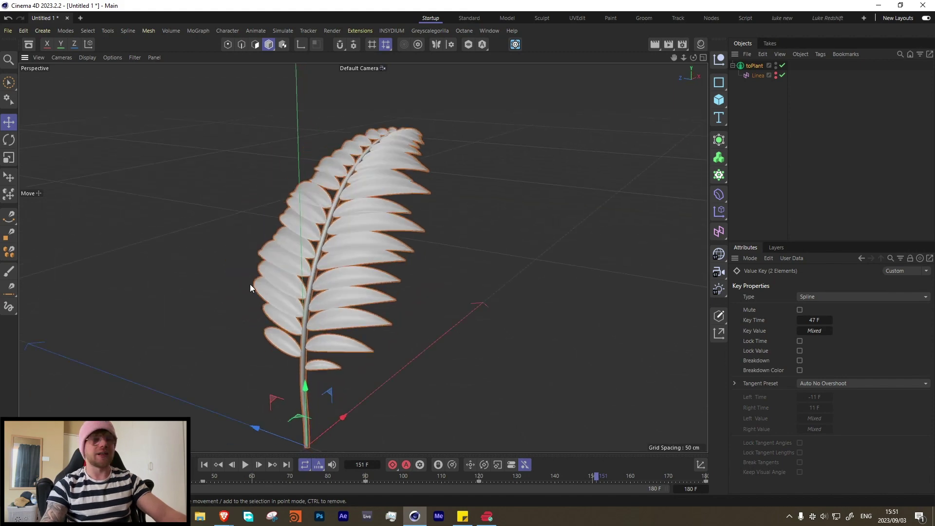
left_click_drag(325, 189, 382, 235, "alt")
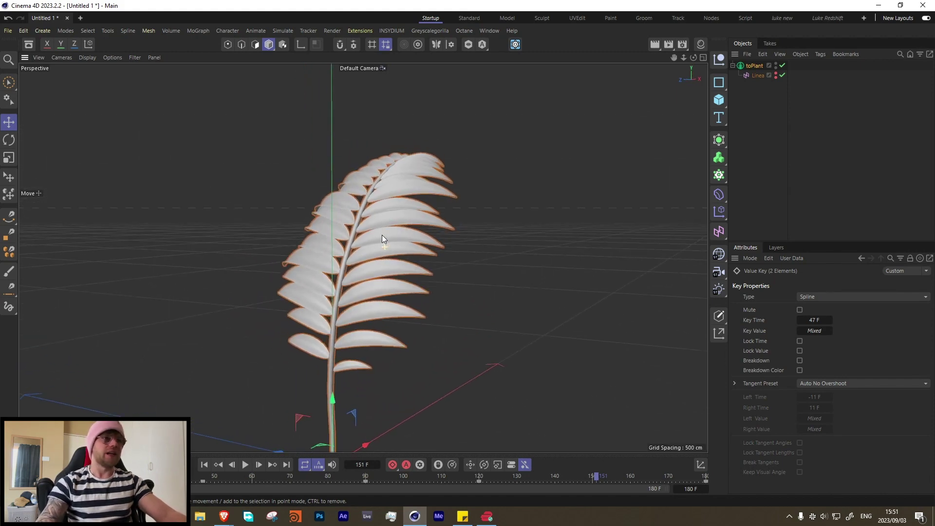
Switch the renderer to Redshift in Render Settings and open a blank Redshift RenderView.
left_click(687, 44)
left_click(681, 59)
left_click(682, 70)
left_click(920, 36)
left_click(489, 30)
left_click(495, 107)
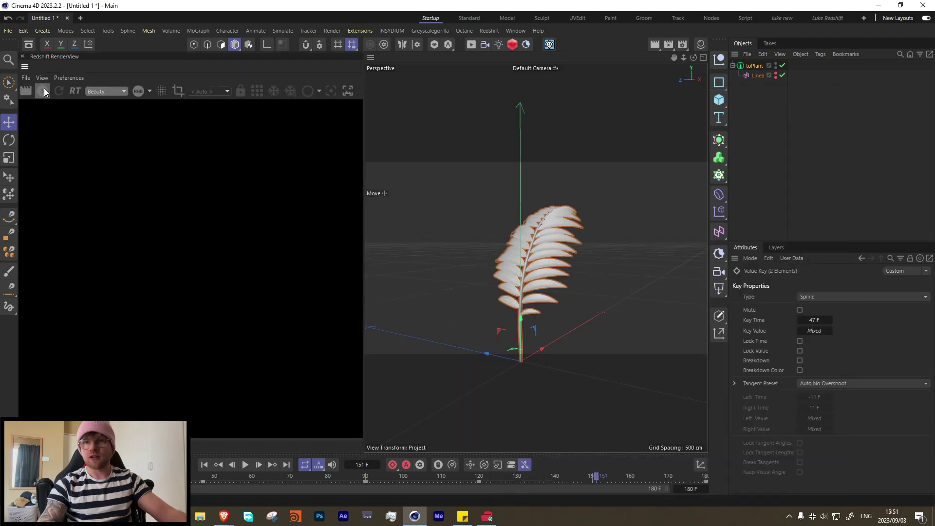
Start the interactive Redshift render and add an RS Sky to light the fern.
left_click(43, 91)
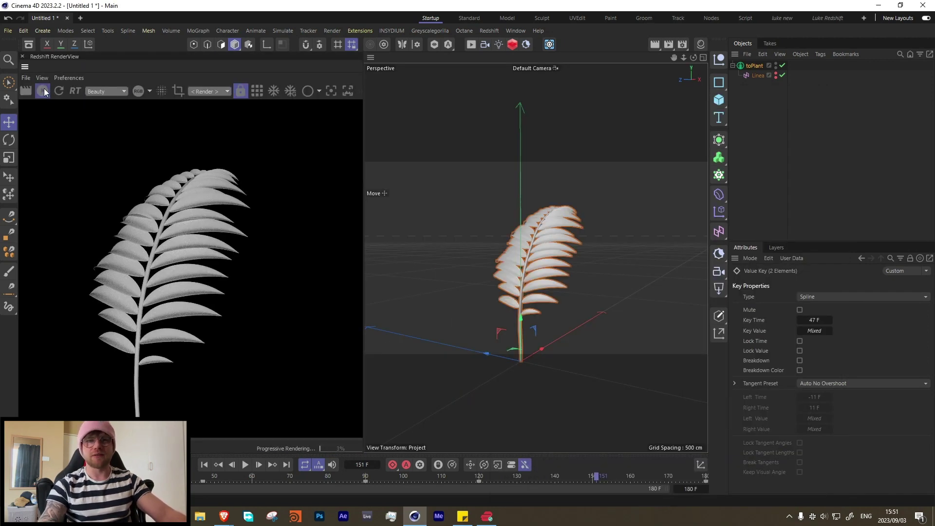
left_click(489, 30)
mouse_move(517, 48)
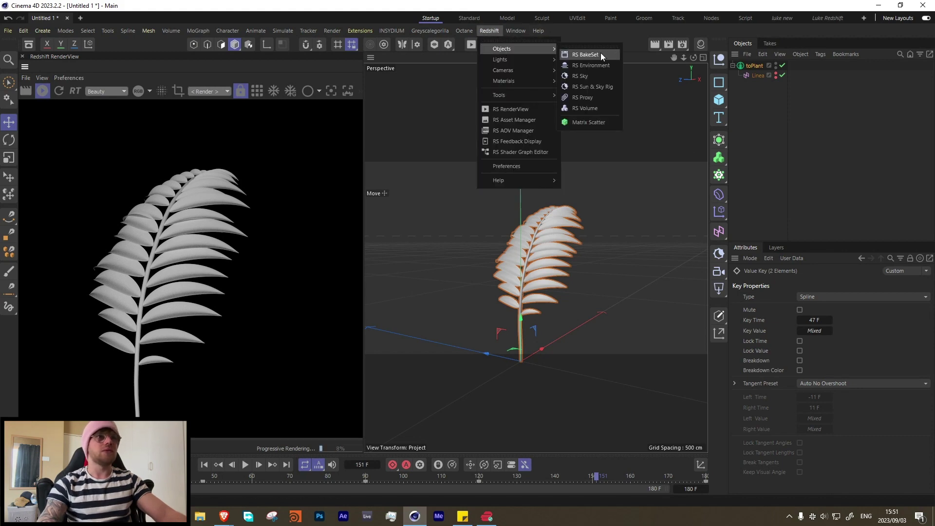
left_click(598, 86)
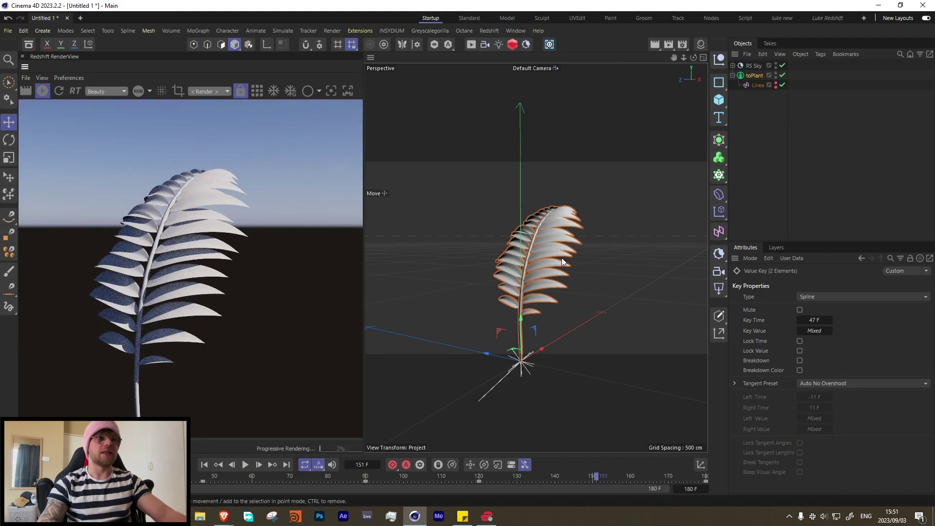
left_click_drag(544, 262, 560, 248, "alt")
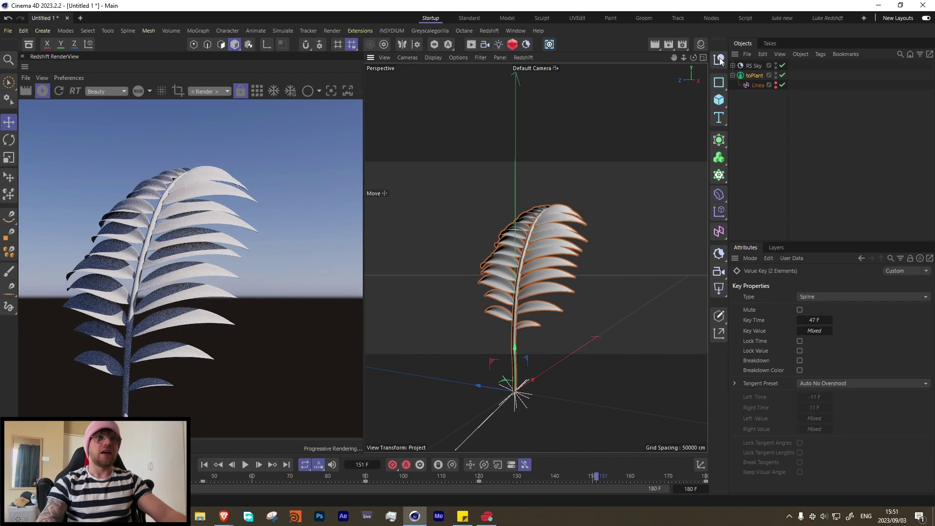
Create a new RS Standard material in the Material Manager.
left_click(702, 44)
left_click(663, 57)
mouse_move(677, 108)
mouse_move(779, 111)
left_click(823, 111)
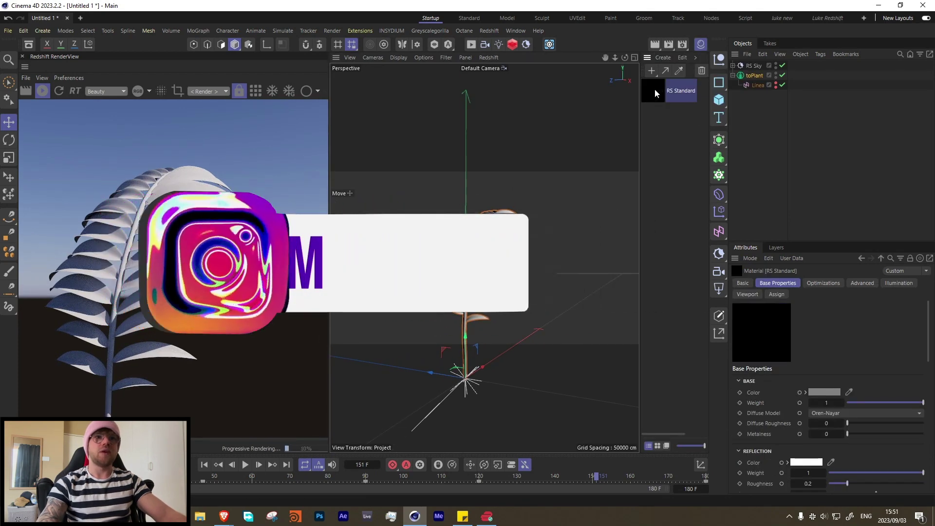
Undo the RS Standard tag on toPlant and assign the material to the plant's Leaf layer.
left_click_drag(655, 95, 652, 107)
left_click_drag(460, 239, 760, 77)
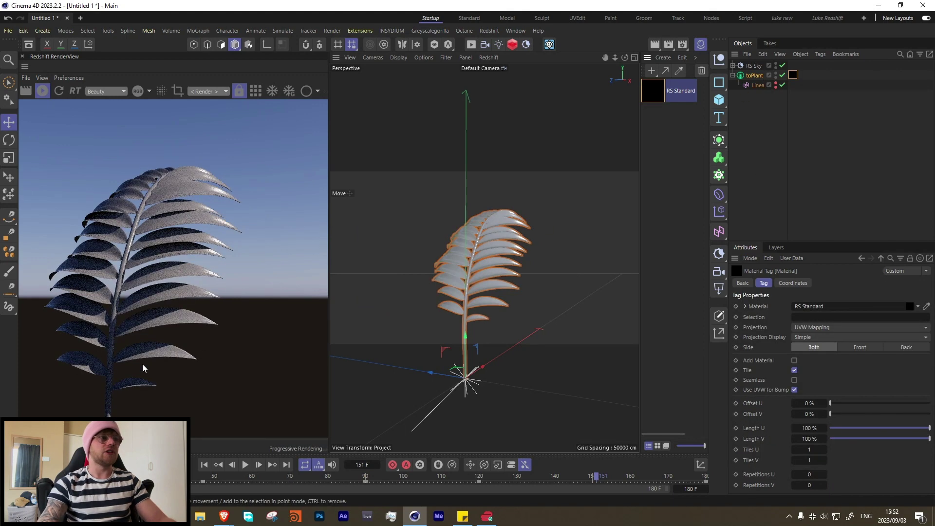
key("ctrl+z")
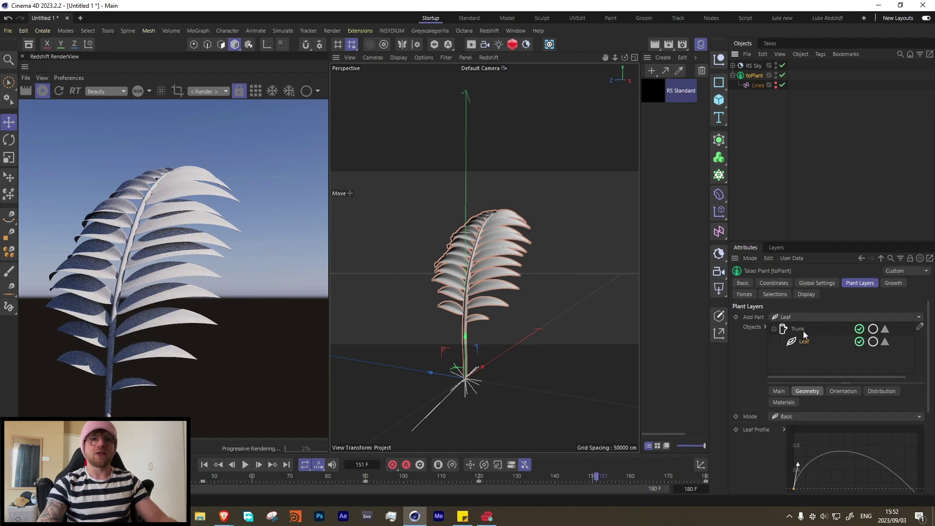
left_click(784, 402)
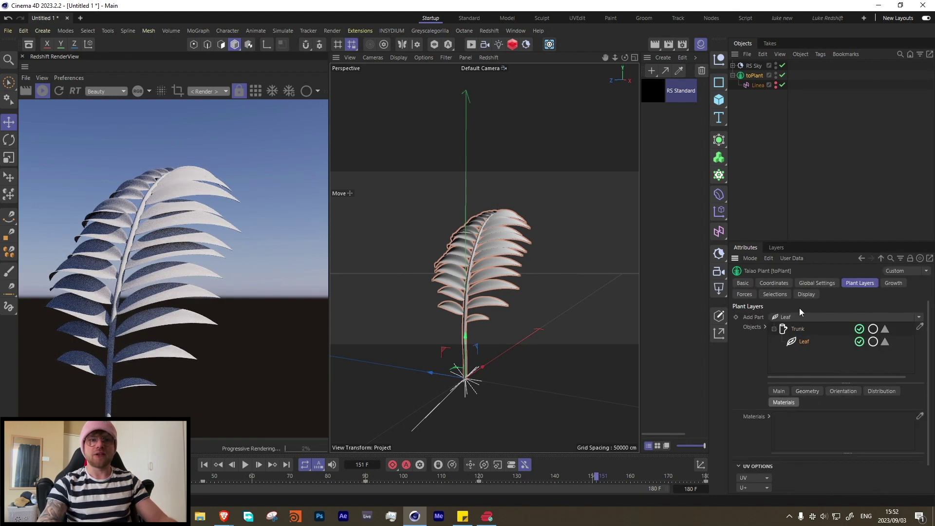
left_click_drag(828, 438, 827, 437)
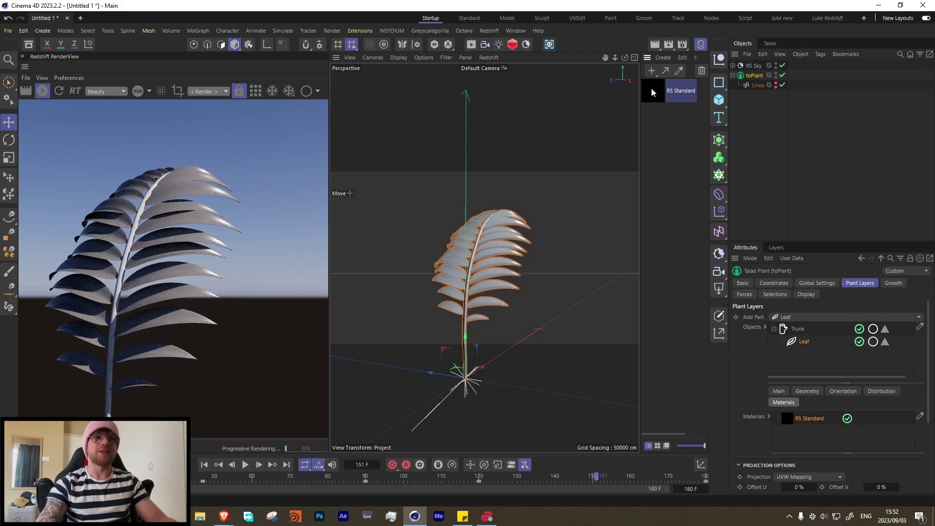
Open the RS Standard material in the Node Editor.
left_click_drag(449, 290, 473, 278, "alt")
scroll(472, 276, "up", 3)
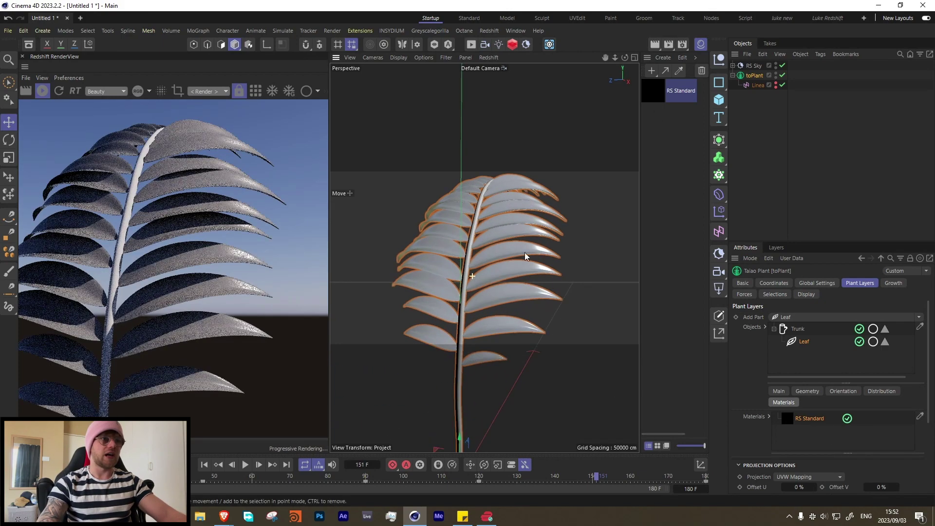
double_click(659, 92)
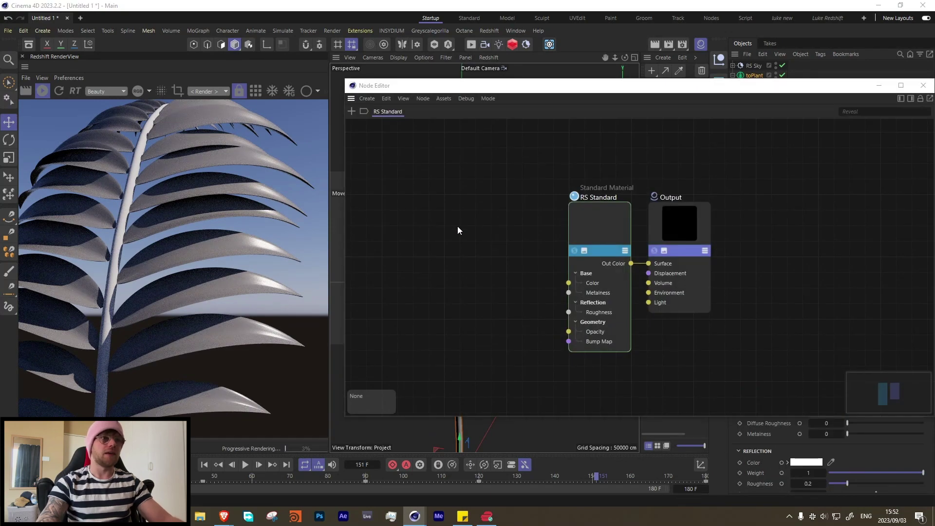
Add a Maxon Noise wired into Base Color, with Overall Scale 0.1 and Z scale 50.
double_click(457, 226)
type("max")
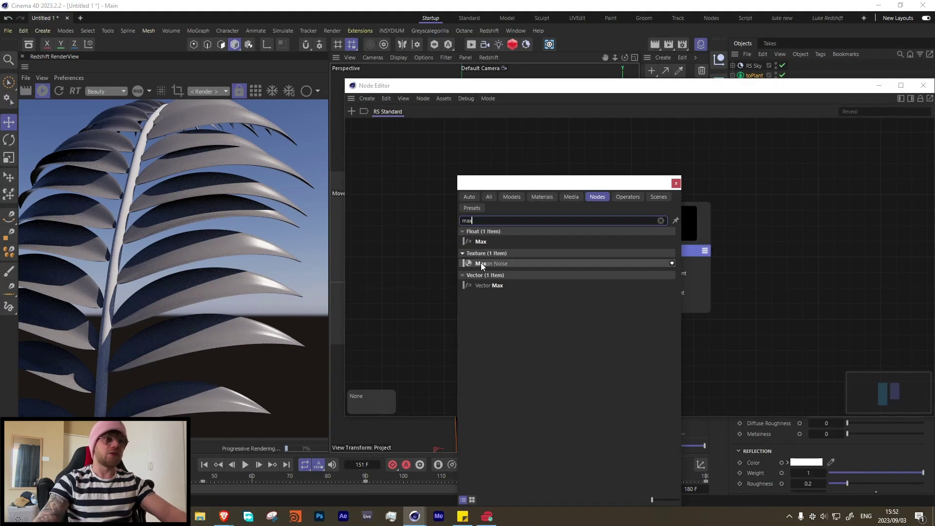
double_click(481, 262)
left_click_drag(489, 241, 568, 283)
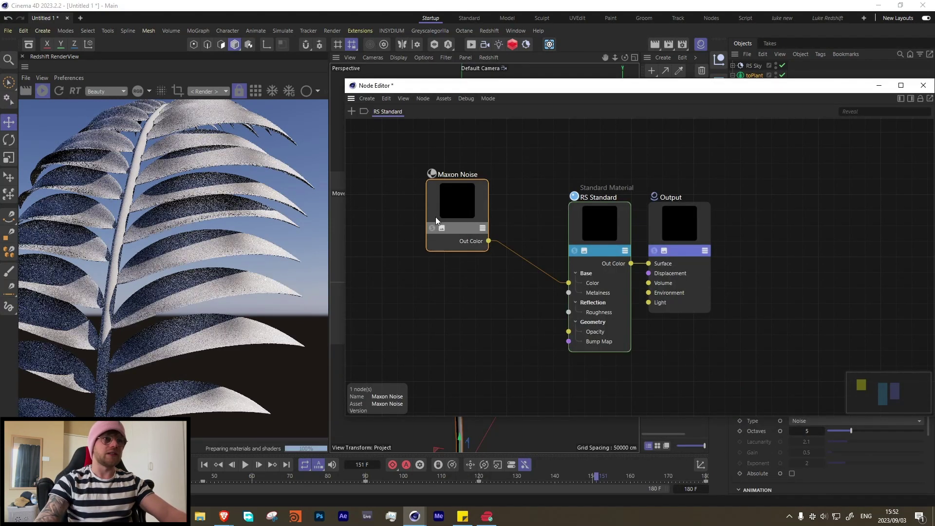
left_click(910, 98)
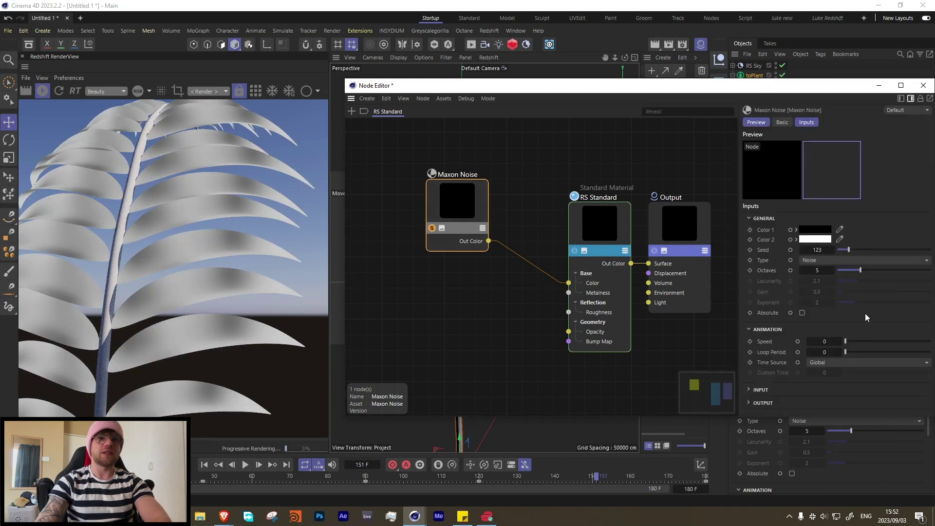
left_click(772, 391)
scroll(855, 363, "down", 2)
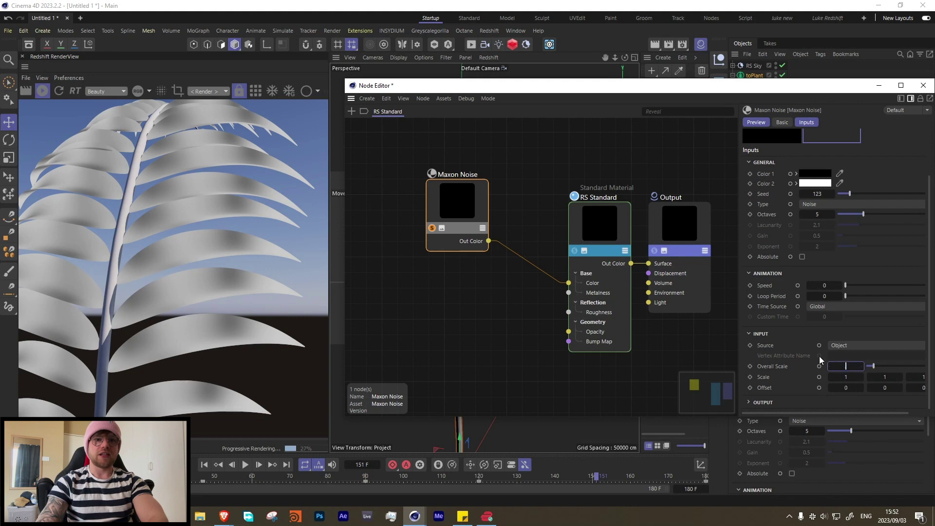
double_click(918, 376)
type("50")
key("Return")
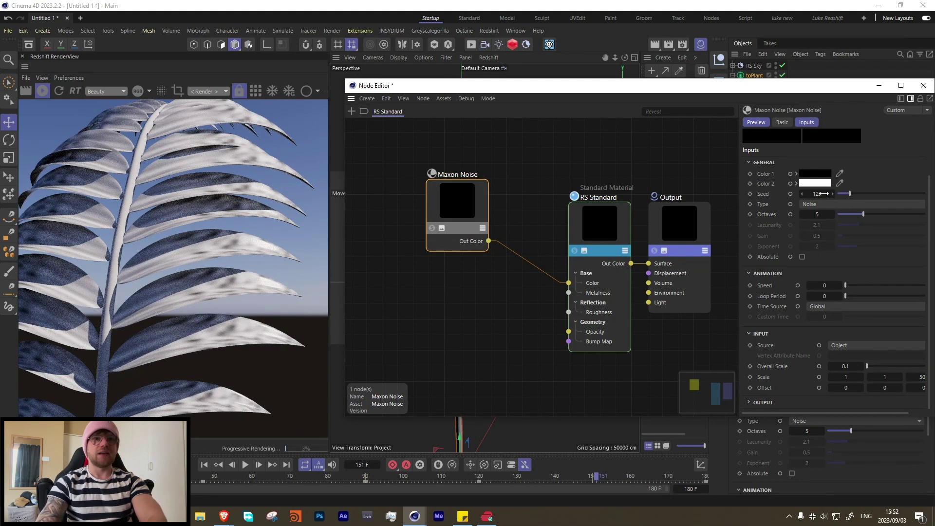
Set the noise's Color 1 to orange and Color 2 to pale peach.
left_click(812, 175)
left_click_drag(838, 267, 841, 268)
left_click_drag(716, 253, 784, 226)
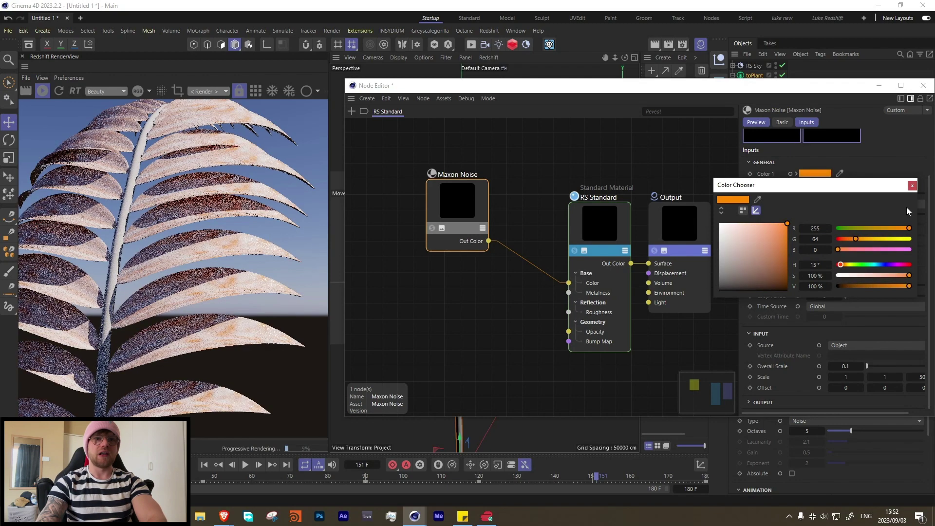
left_click(912, 186)
left_click(815, 184)
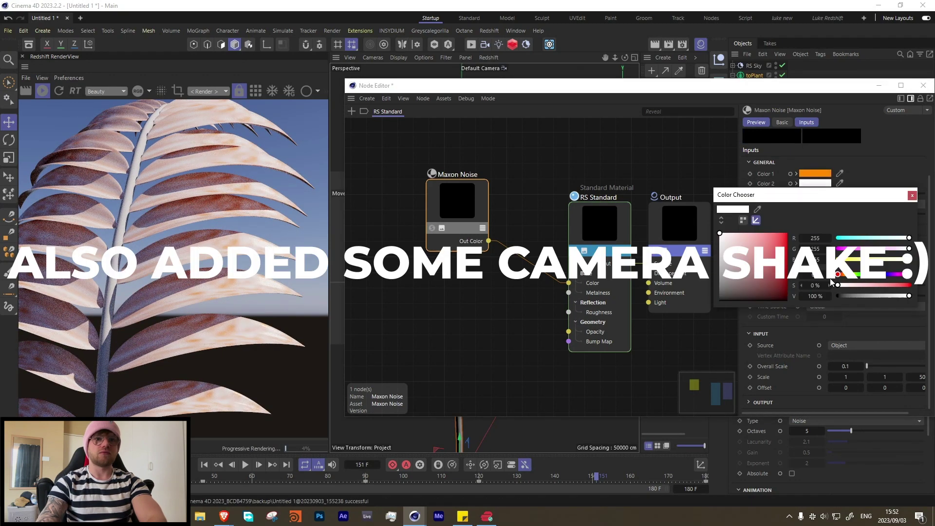
left_click_drag(837, 286, 873, 285)
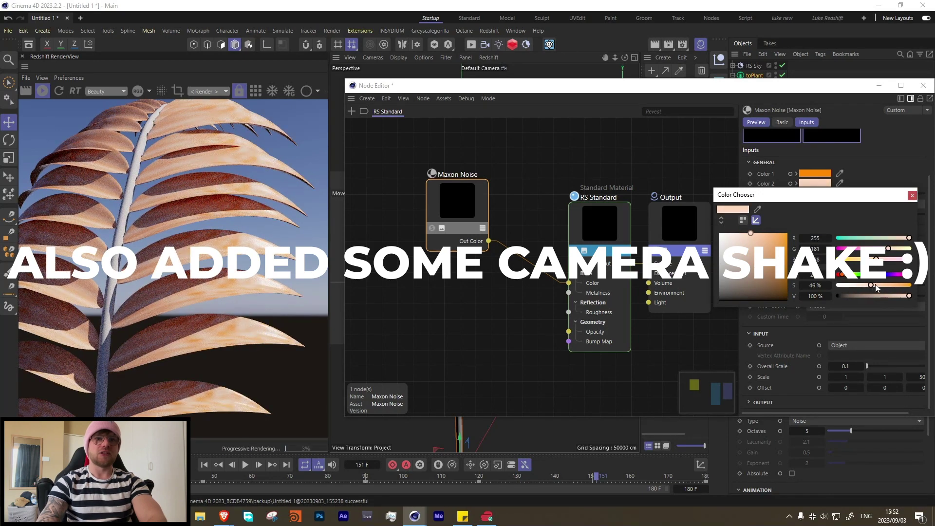
left_click(912, 195)
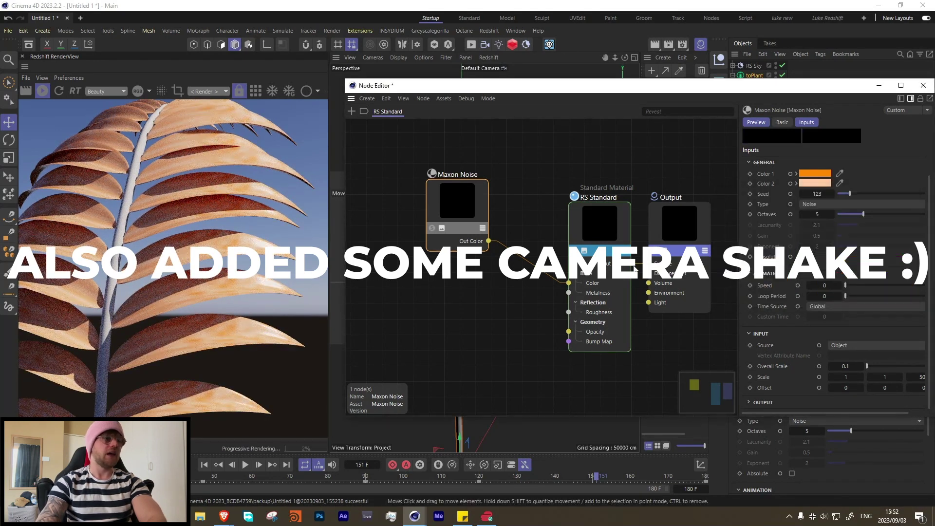
Wire the Maxon Noise into the RS Standard's Subsurface Color input.
left_click_drag(594, 244, 597, 246)
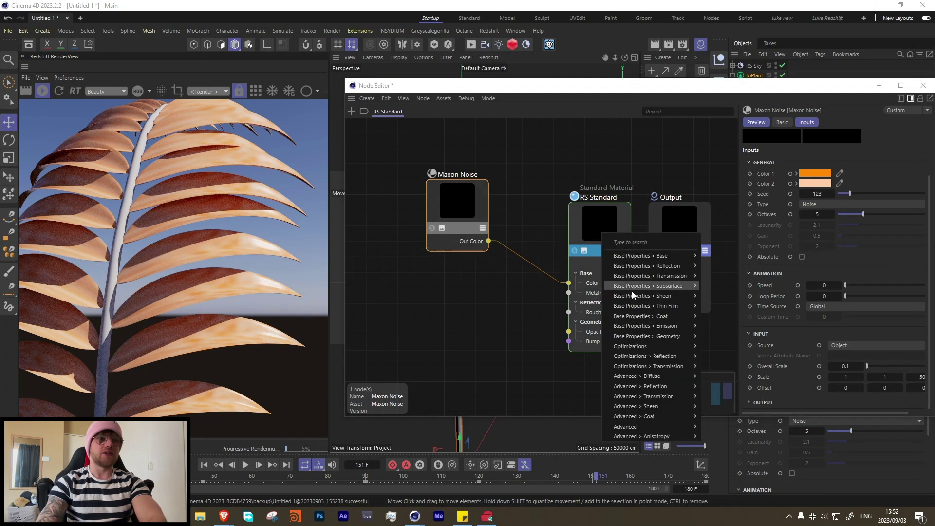
mouse_move(682, 286)
left_click(715, 285)
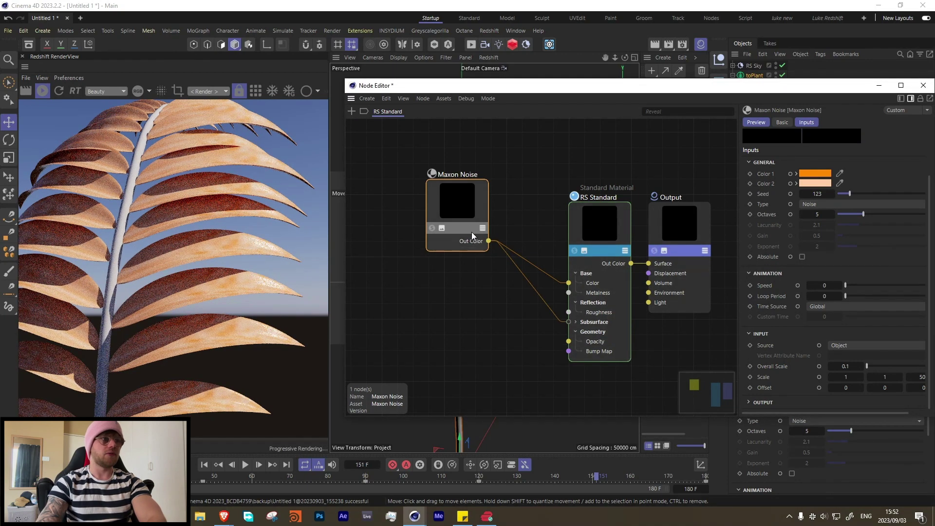
Set Subsurface Weight to 0.385, enable Thin Walled, and close the Node Editor.
left_click(615, 260)
scroll(797, 370, "down", 5)
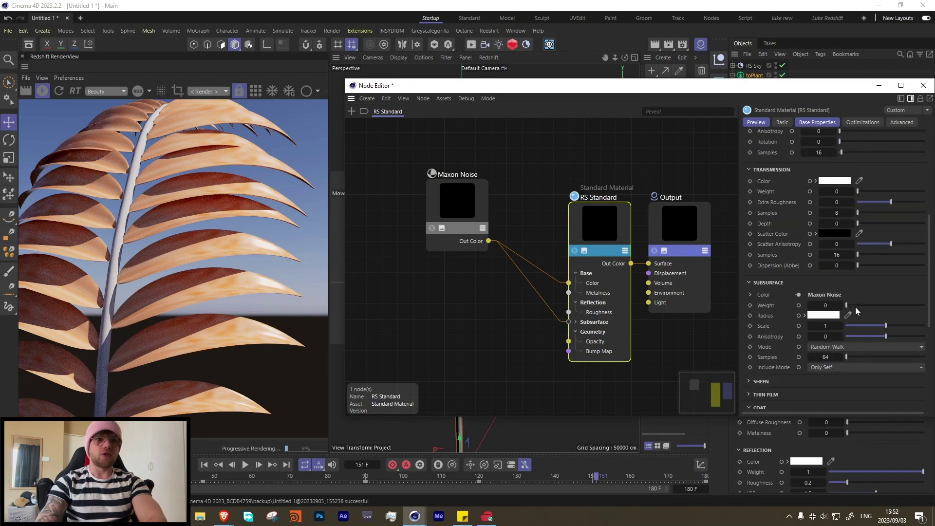
left_click_drag(855, 307, 878, 305)
scroll(790, 370, "down", 5)
left_click(816, 396)
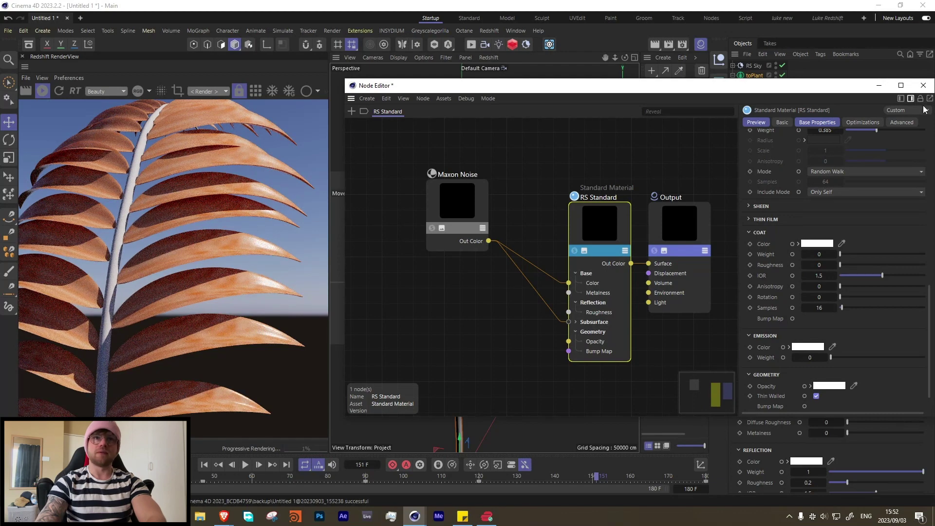
left_click(923, 85)
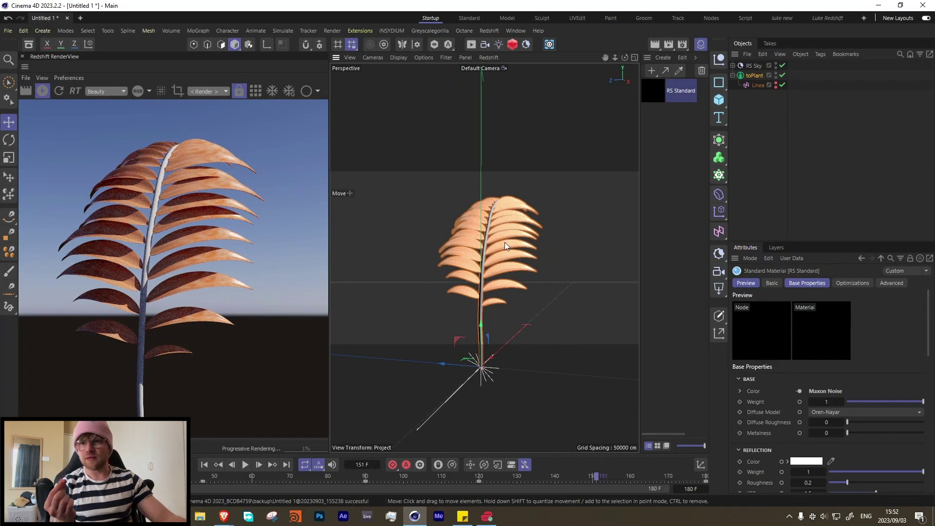
left_click_drag(494, 248, 513, 287, "alt")
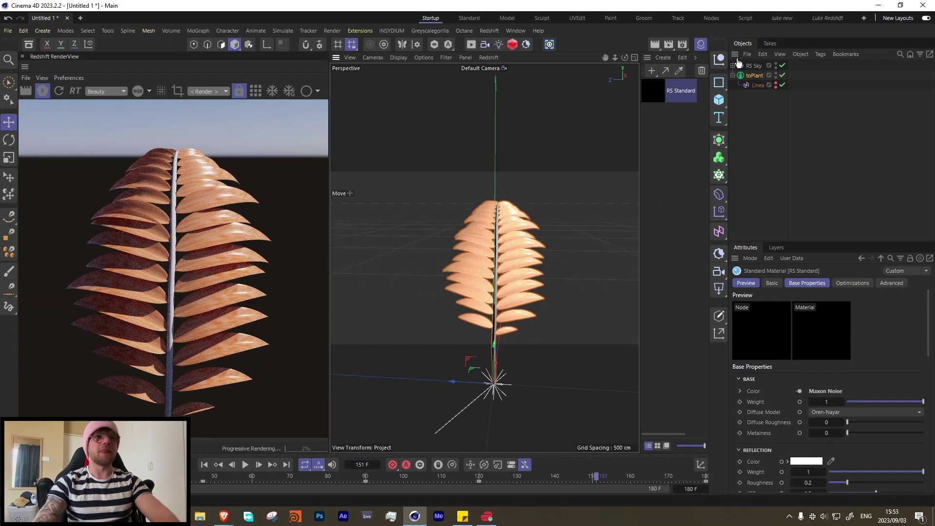
Replace the RS Sky with a Redshift dome light and adjust its intensity.
left_click(750, 66)
key("Delete")
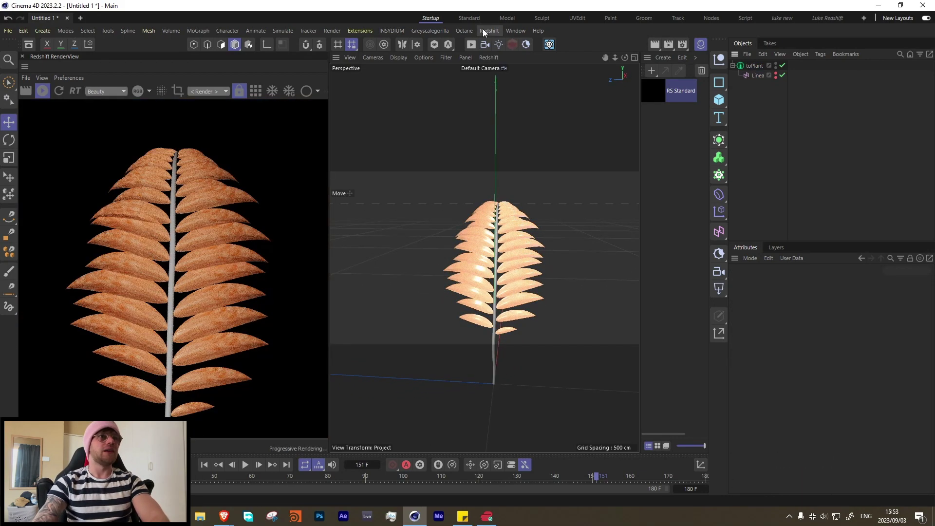
left_click(489, 30)
mouse_move(499, 61)
left_click(586, 108)
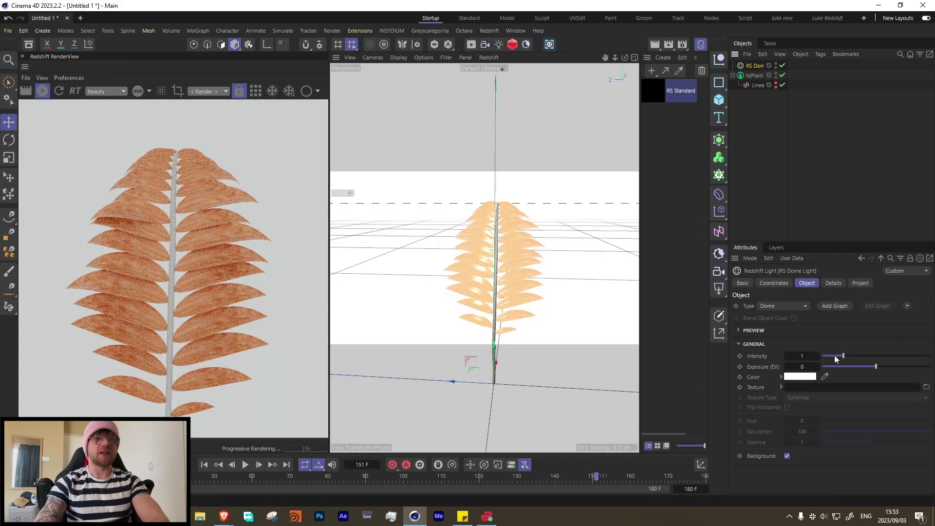
left_click_drag(828, 356, 805, 360)
Add an RS Area Light on the fern's right, rotated toward it, with intensity 16.67.
left_click(489, 30)
mouse_move(509, 59)
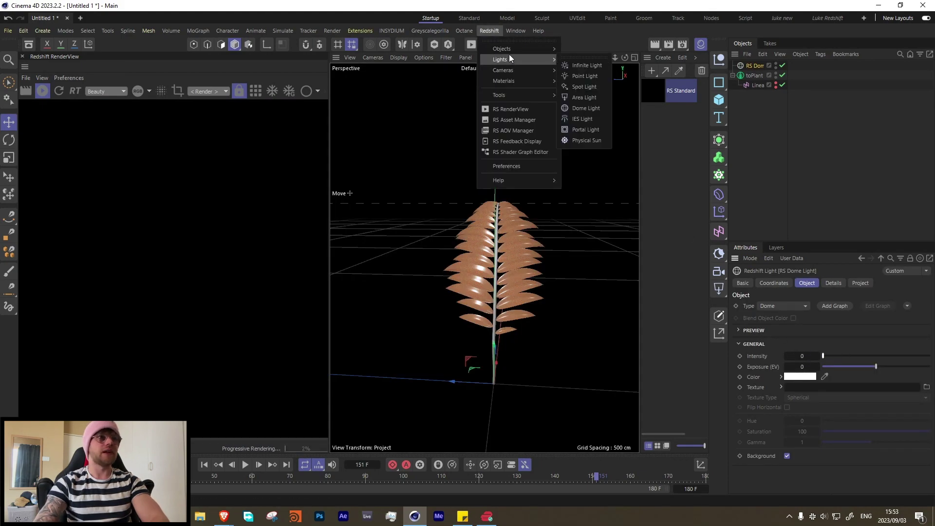
left_click(584, 97)
left_click_drag(502, 380, 607, 242)
key("r")
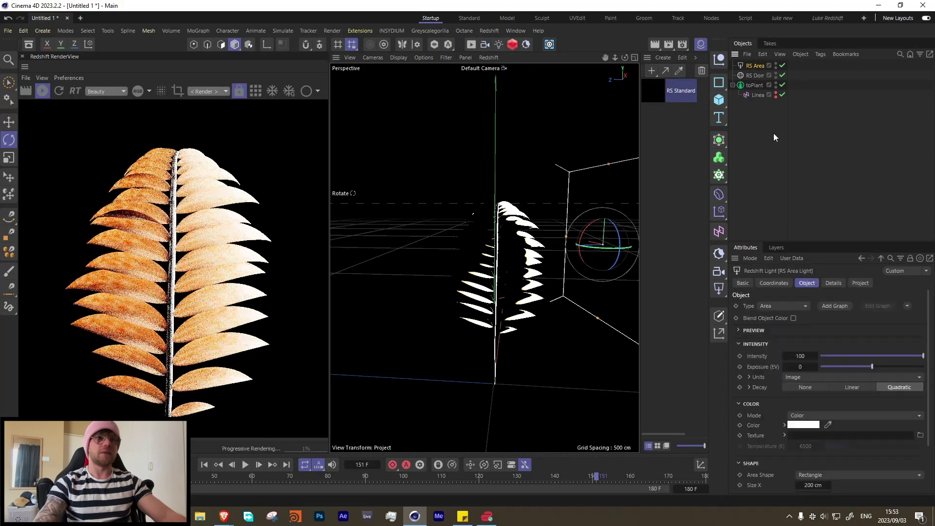
left_click_drag(831, 356, 830, 358)
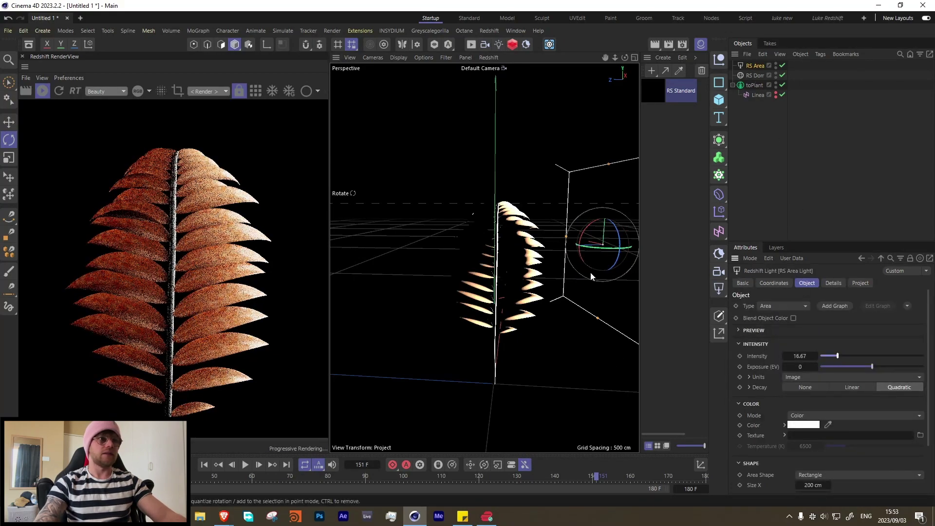
key("e")
left_click_drag(585, 241, 559, 255, "alt")
left_click_drag(507, 274, 438, 290, "alt")
scroll(384, 265, "up", 5)
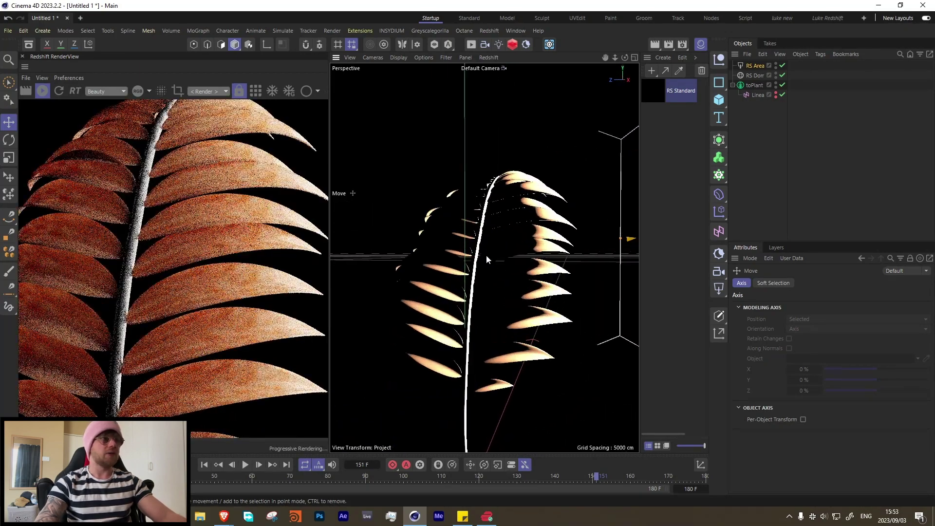
scroll(385, 265, "down", 5)
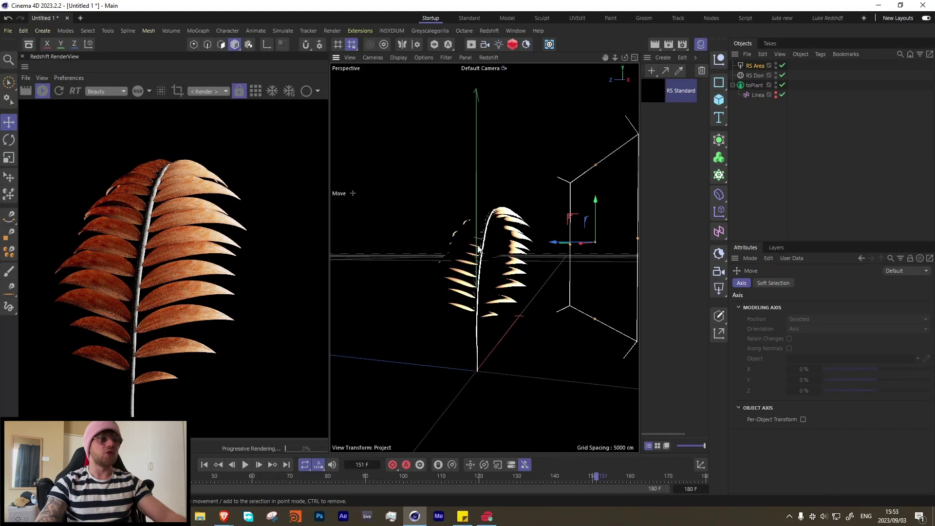
scroll(478, 249, "up", 5)
Add a Maxon Noise and a Bump Map node, wiring the Bump Map into the material's bump input.
double_click(653, 90)
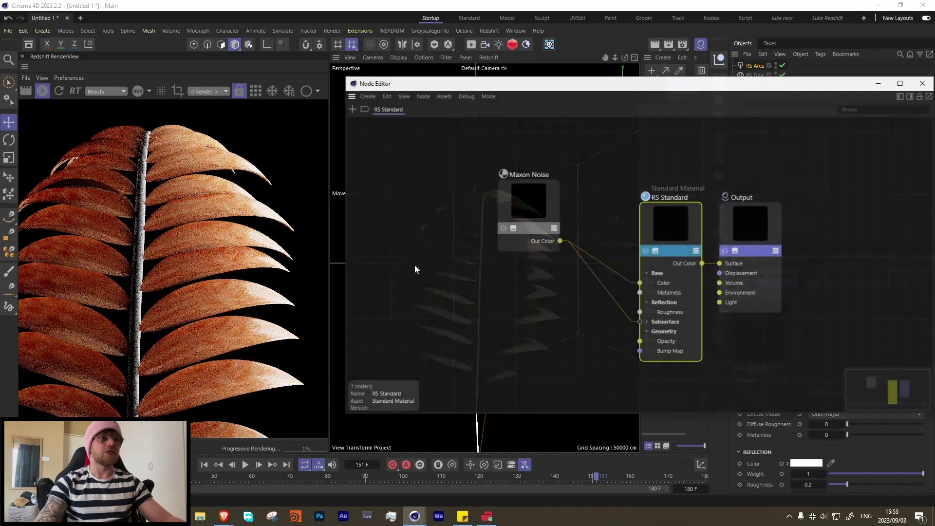
double_click(467, 269)
type("max")
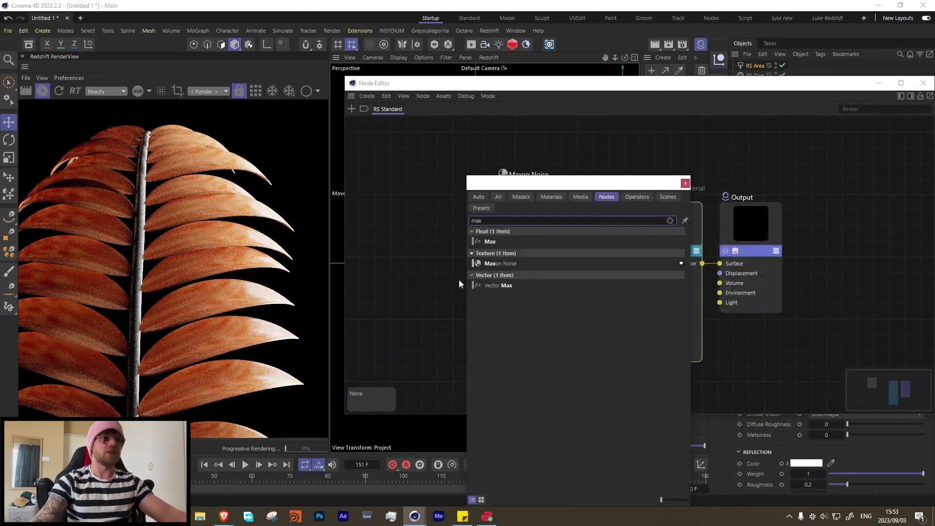
left_click(494, 264)
double_click(518, 323)
type("bvu")
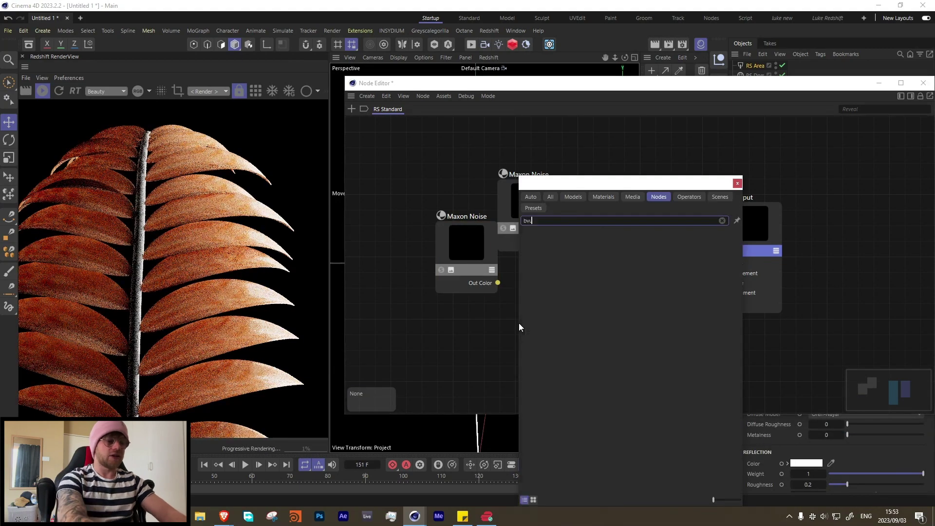
type("m")
key("BackSpace")
key("BackSpace")
key("BackSpace")
type("ump")
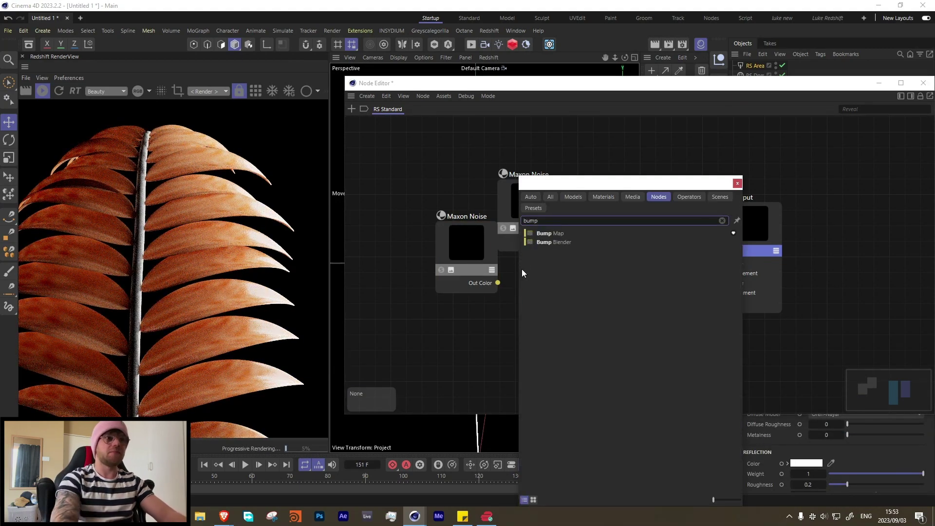
left_click(561, 235)
left_click_drag(581, 334, 602, 345)
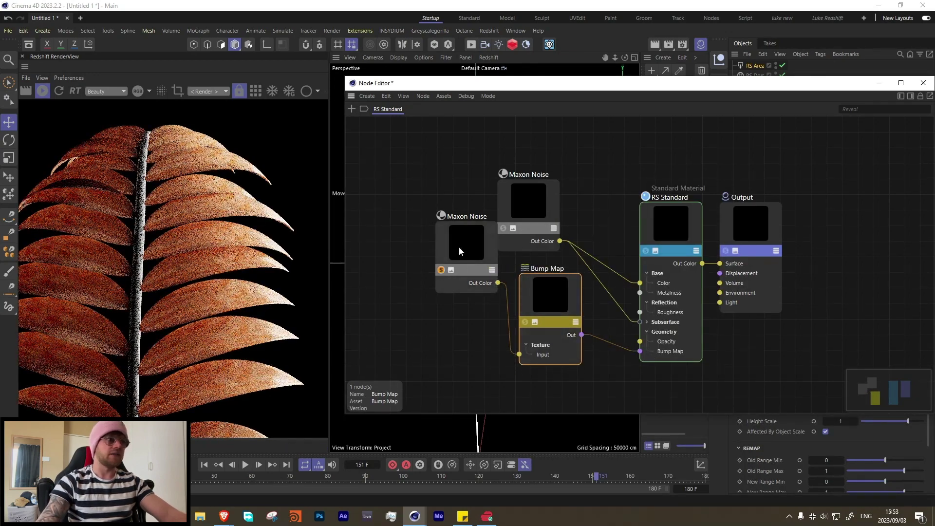
Set the noise's Overall Scale to 0.2 and the Bump Map's Height Scale to 0.1.
left_click(487, 248)
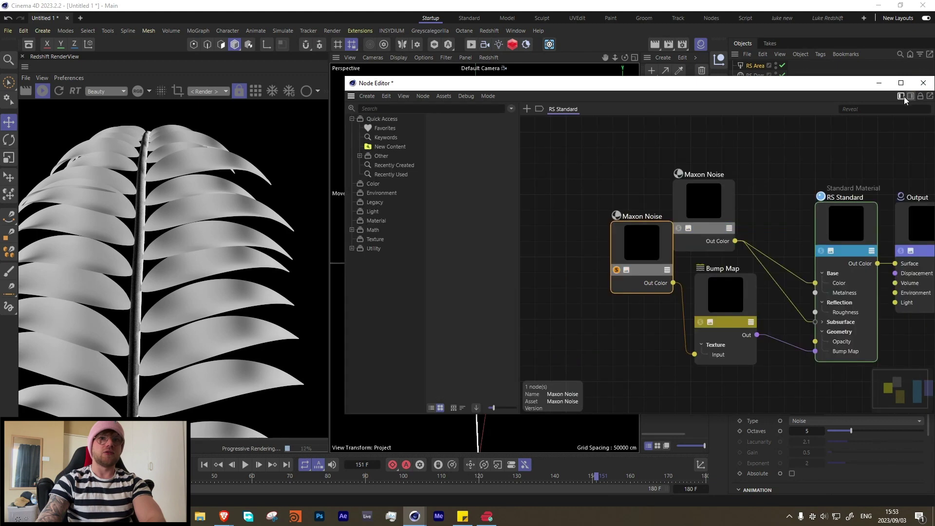
left_click(900, 96)
left_click(911, 96)
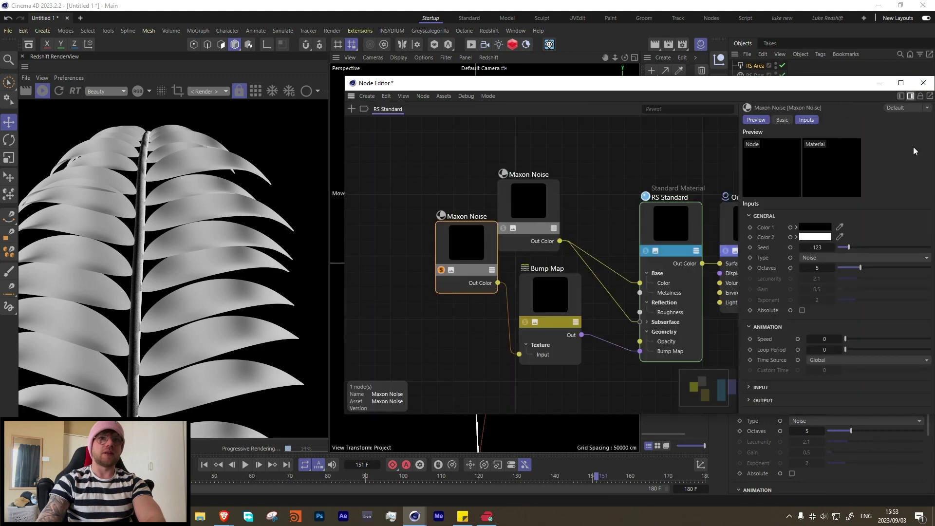
left_click(762, 386)
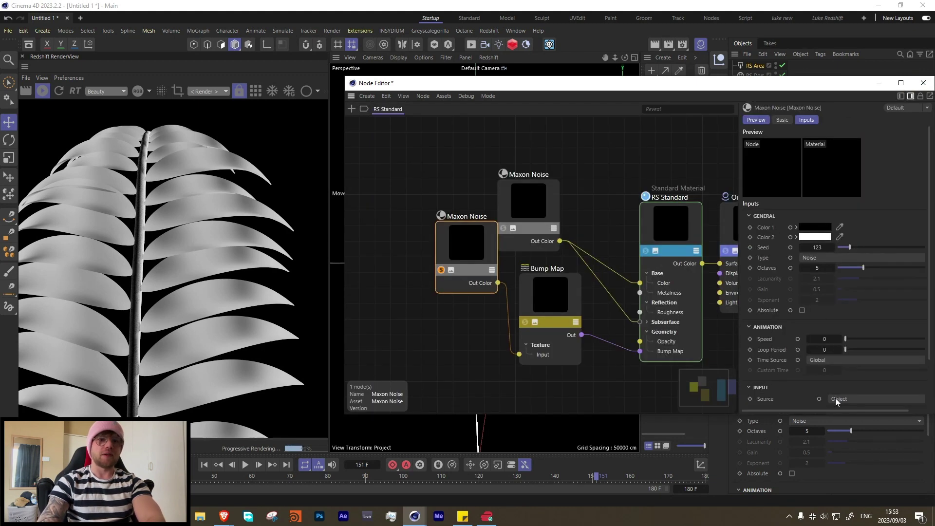
scroll(780, 350, "down", 1)
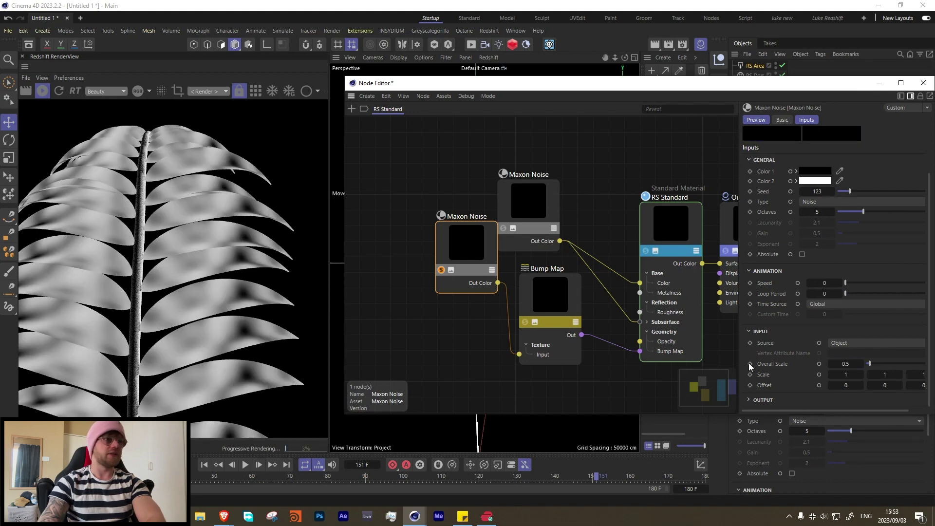
left_click_drag(852, 368, 784, 350)
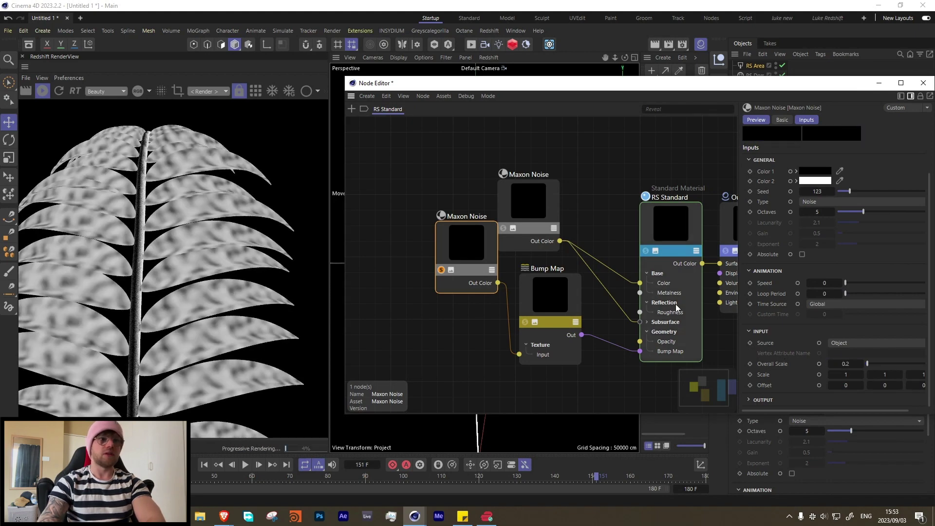
left_click(441, 270)
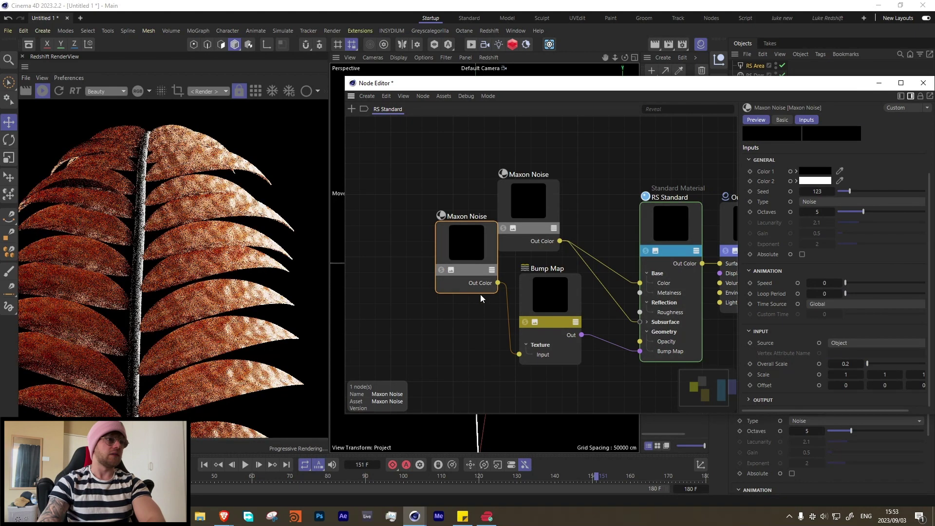
left_click(563, 292)
left_click_drag(850, 257, 861, 273)
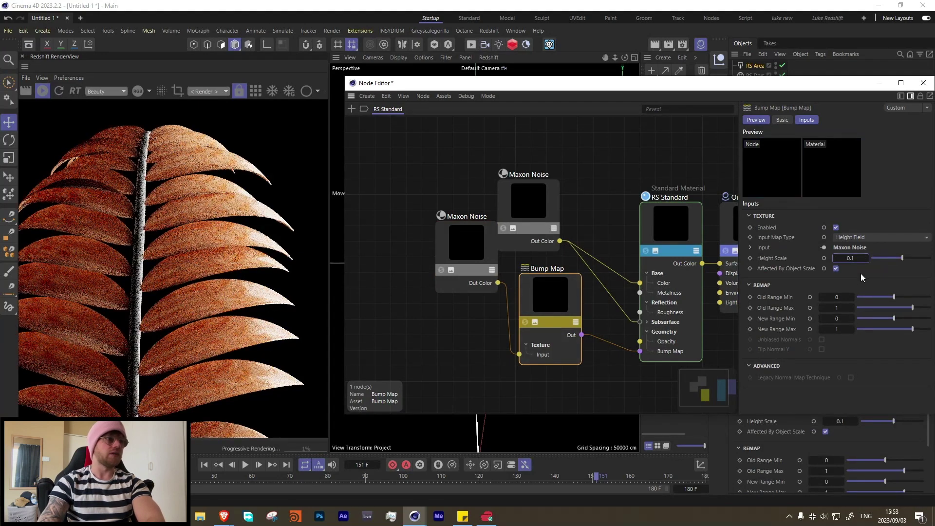
Change the noise type to Turbulence with an Overall Scale of 0.5.
left_click(479, 254)
left_click(820, 261)
left_click(789, 374)
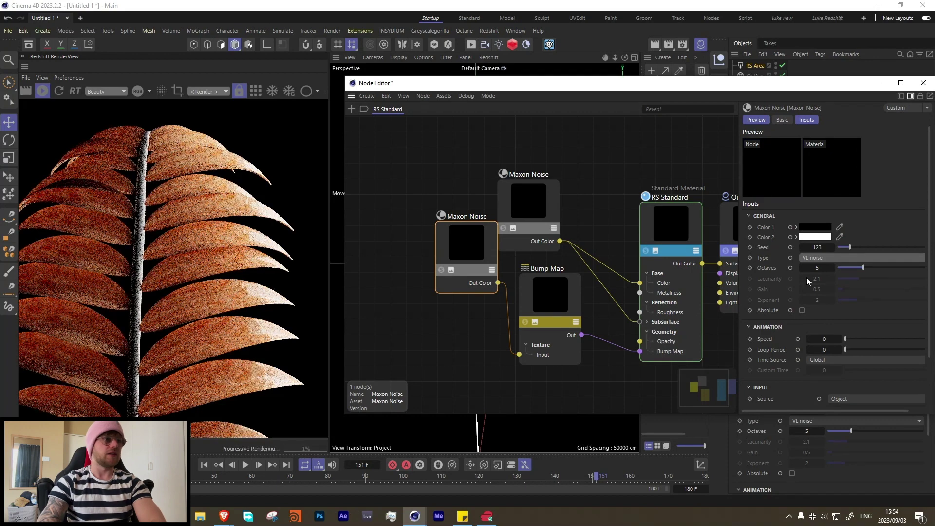
left_click(846, 258)
left_click(762, 361)
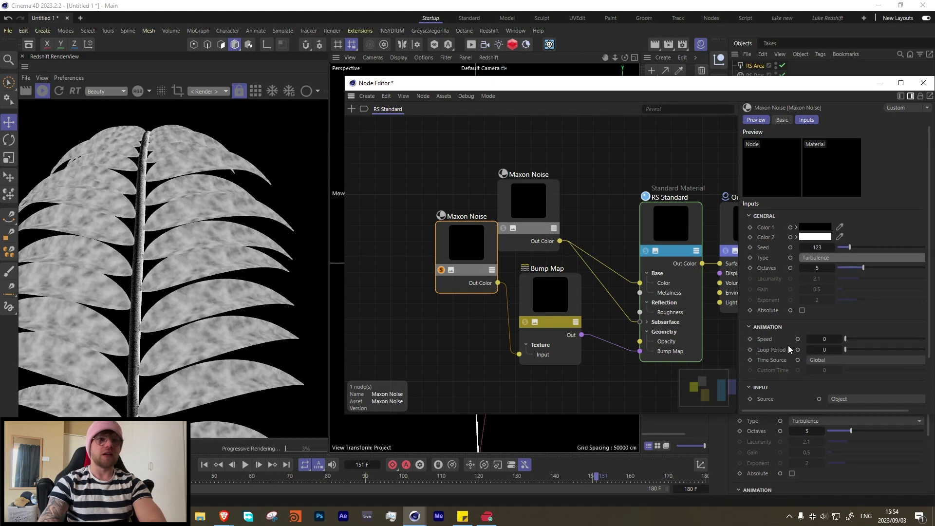
scroll(785, 343, "down", 3)
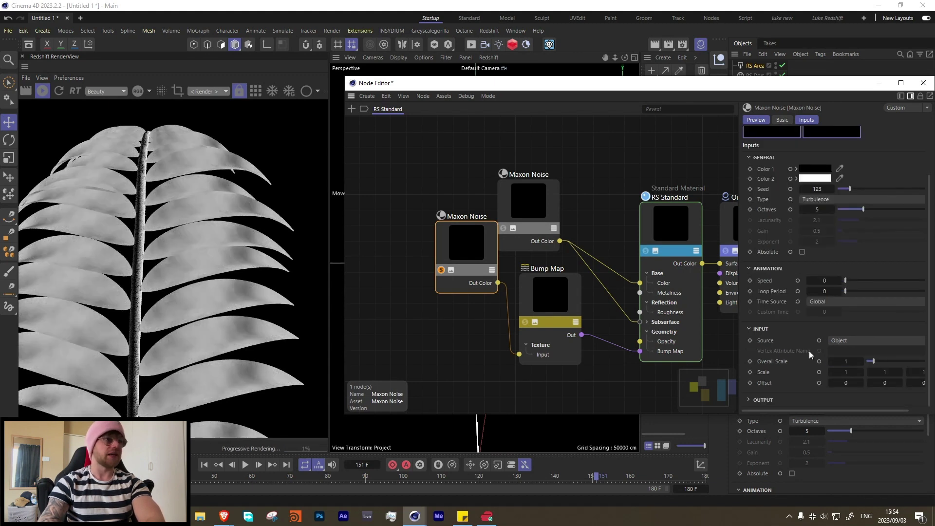
left_click(846, 361)
type("0.5")
key("Return")
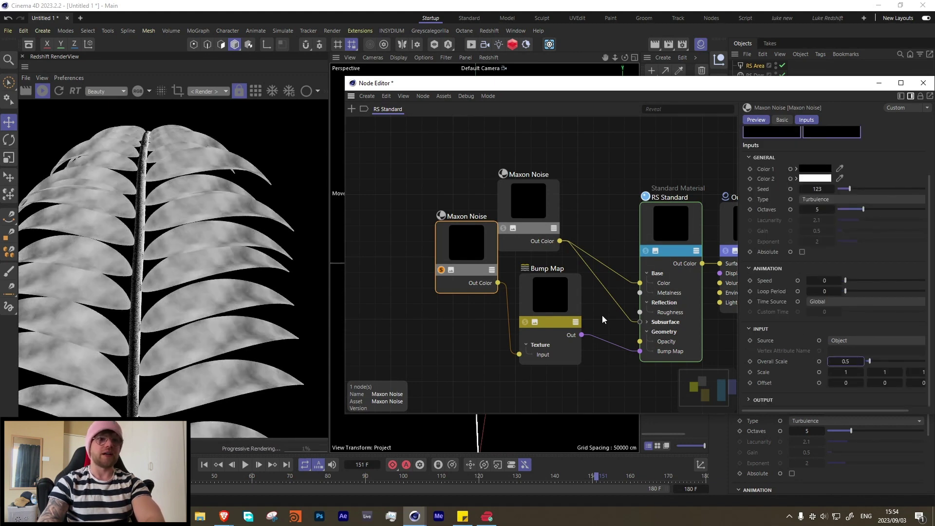
left_click(440, 269)
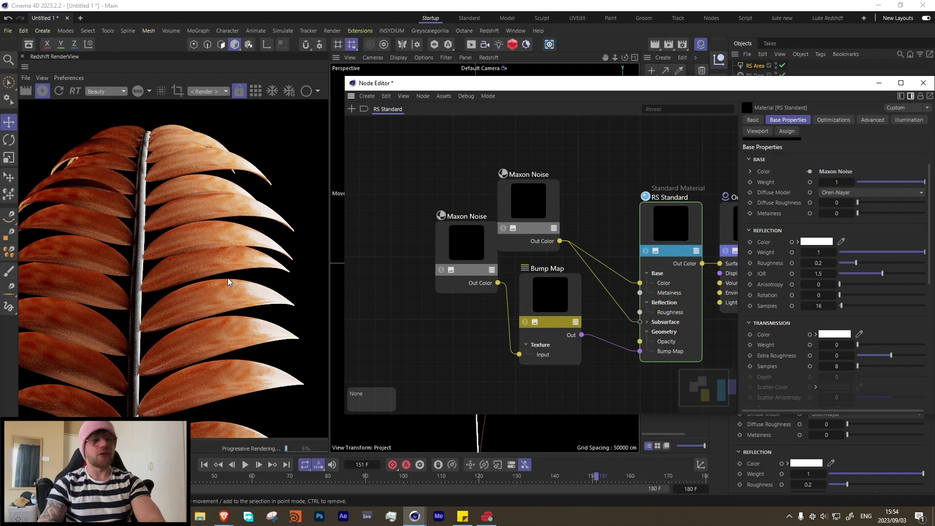
Assign the RS Standard material to the Taiao plant's Trunk layer.
left_click(881, 86)
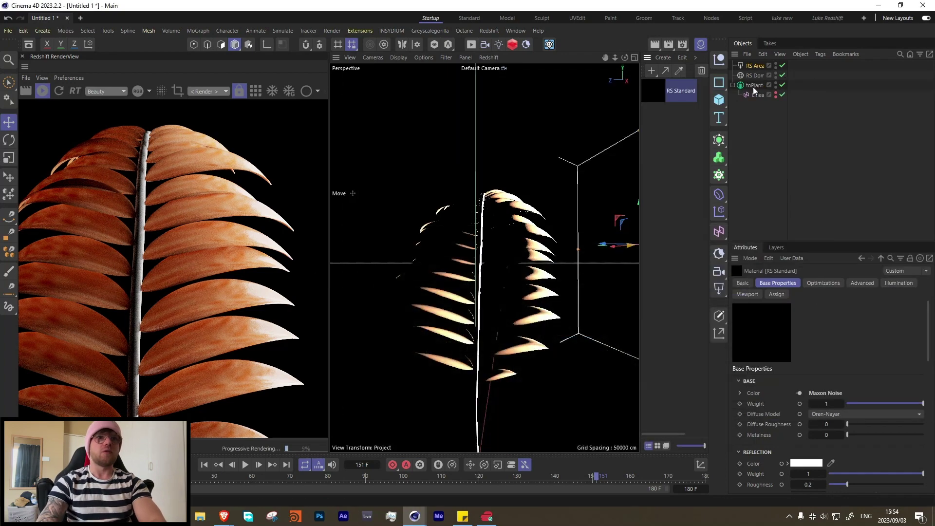
left_click(798, 329)
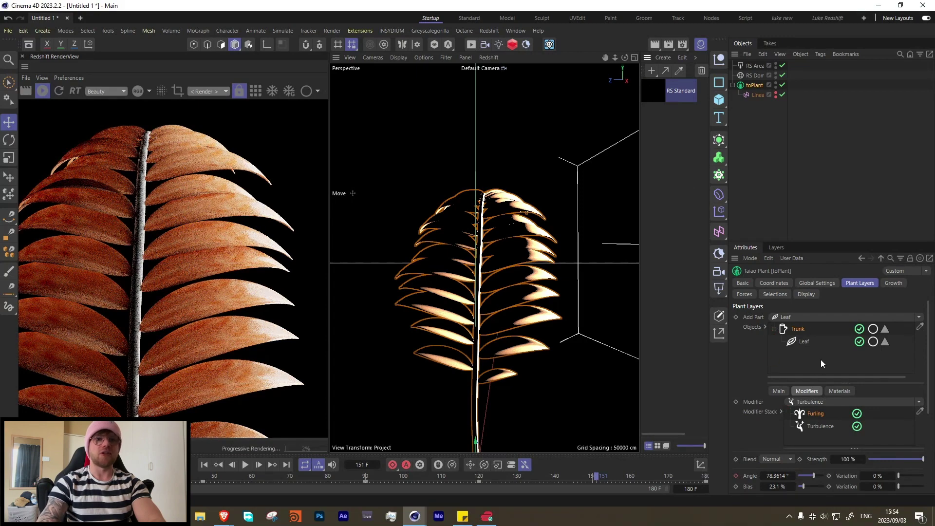
left_click(840, 391)
left_click_drag(773, 413, 780, 414)
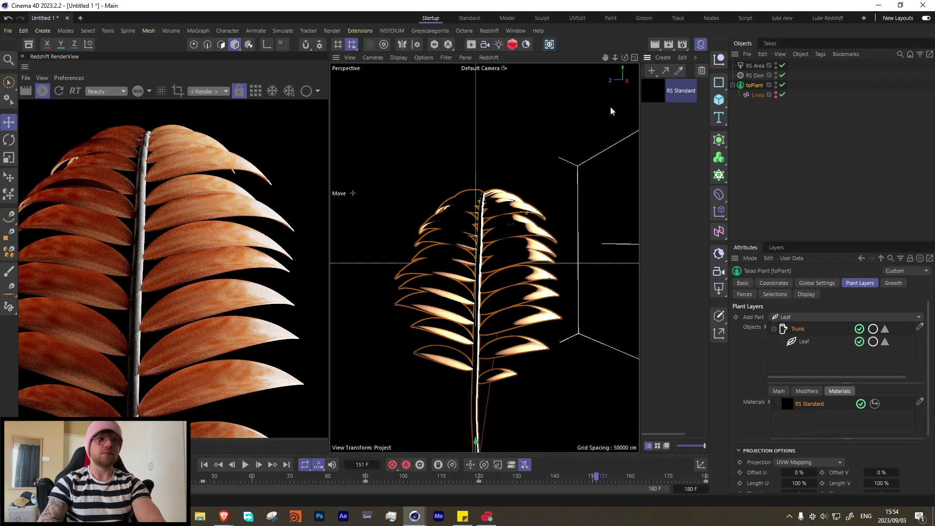
Raise roughness to about 0.461 and wire the Maxon Noise into it, then close the editor.
double_click(649, 97)
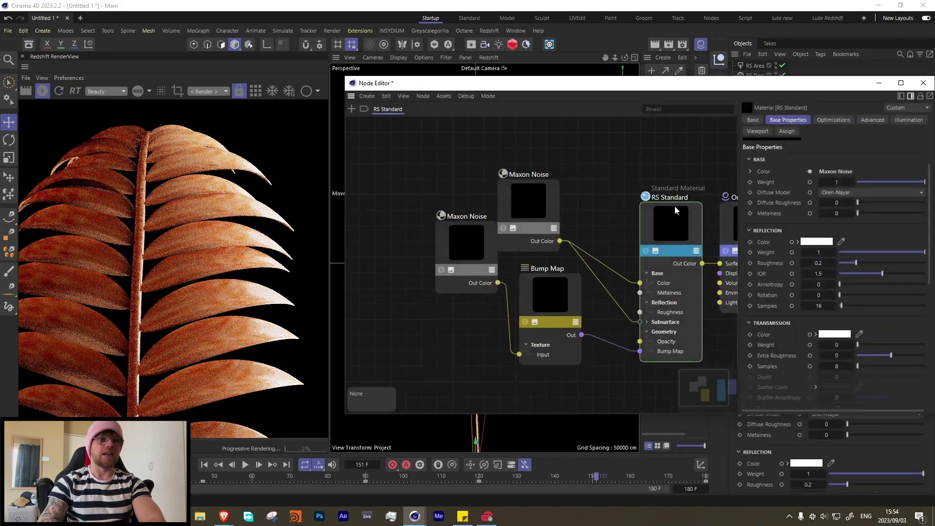
left_click(675, 210)
left_click_drag(861, 261, 878, 262)
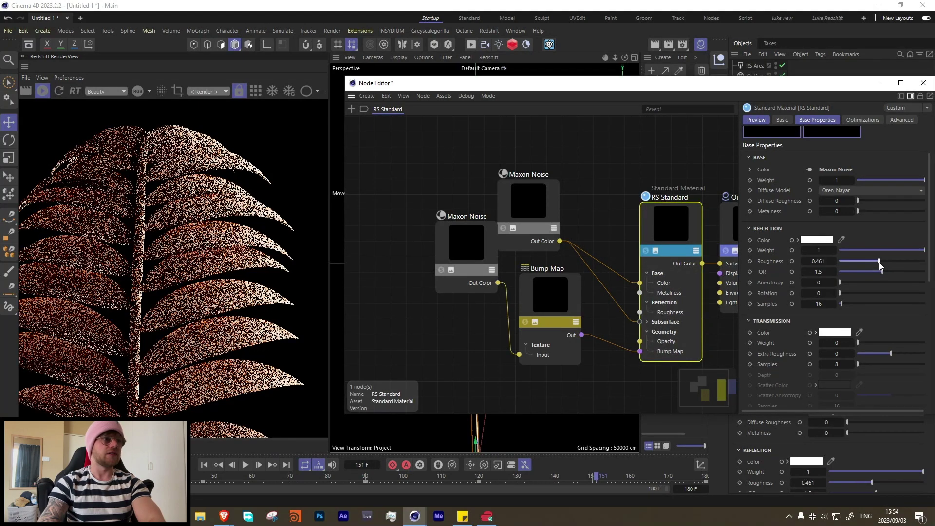
left_click_drag(542, 298, 546, 329)
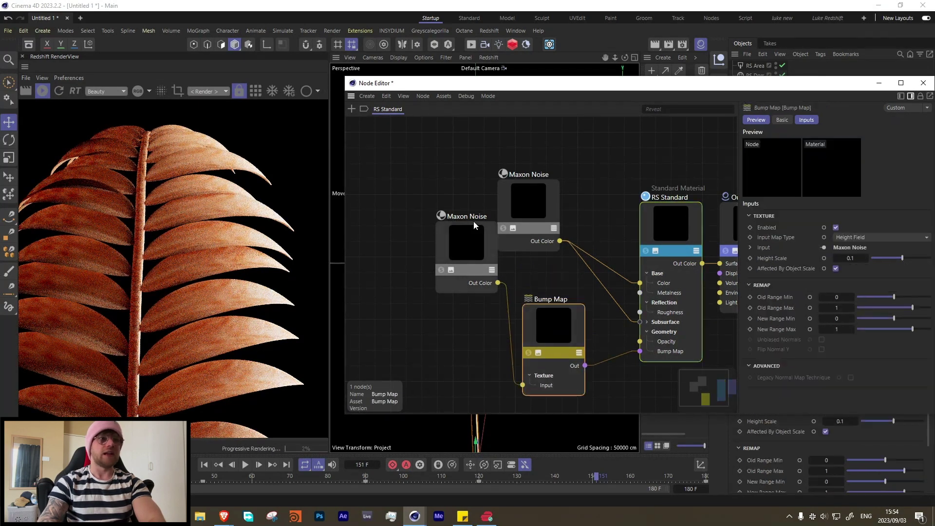
left_click_drag(475, 224, 451, 258)
left_click_drag(517, 317, 640, 313)
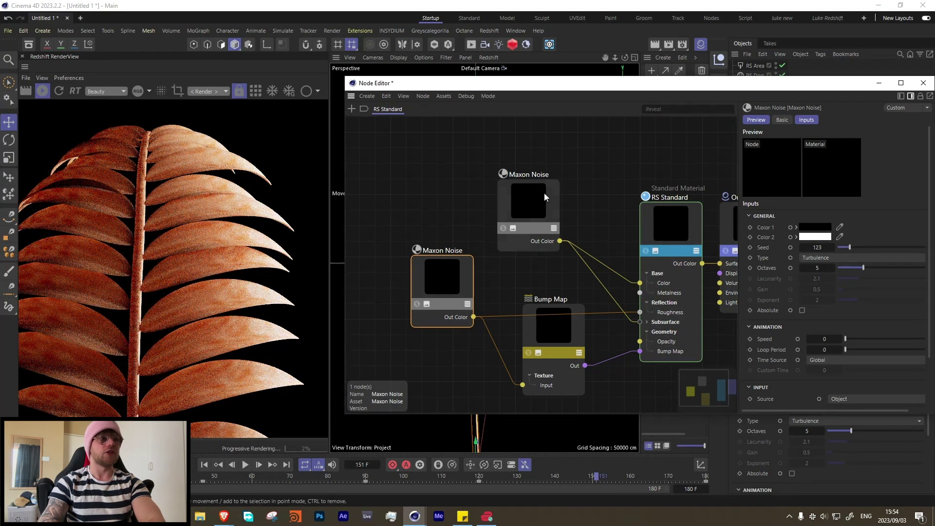
left_click(924, 88)
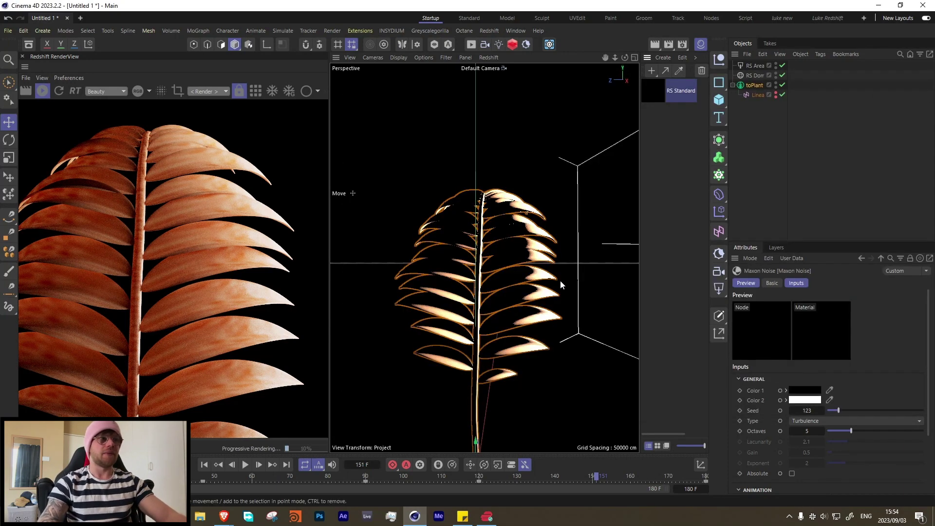
Set the leaf material's Subsurface Weight to 0.849.
scroll(560, 284, "down", 5)
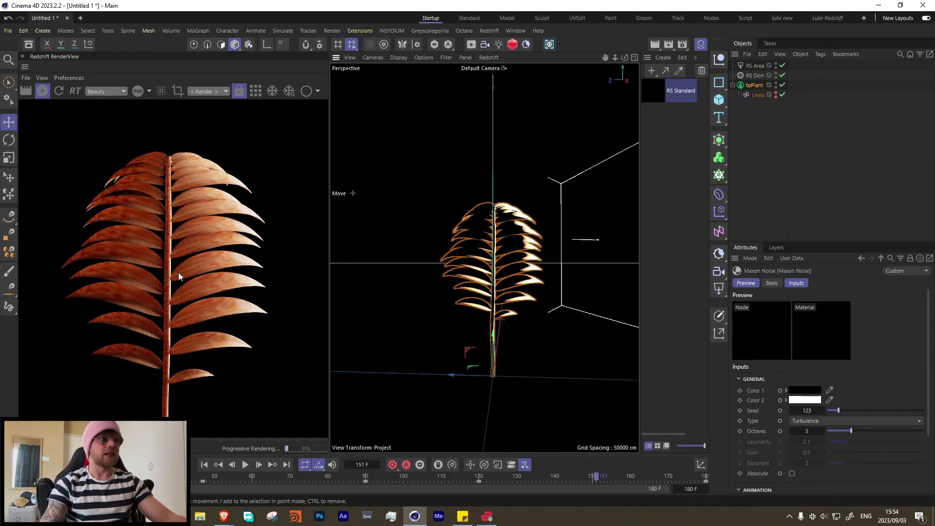
scroll(536, 257, "up", 6)
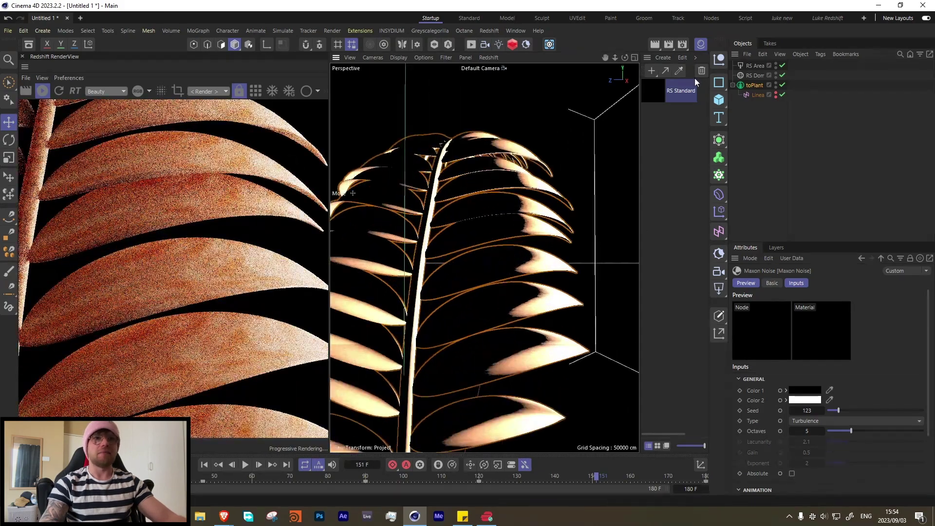
left_click(652, 96)
scroll(778, 405, "up", 3)
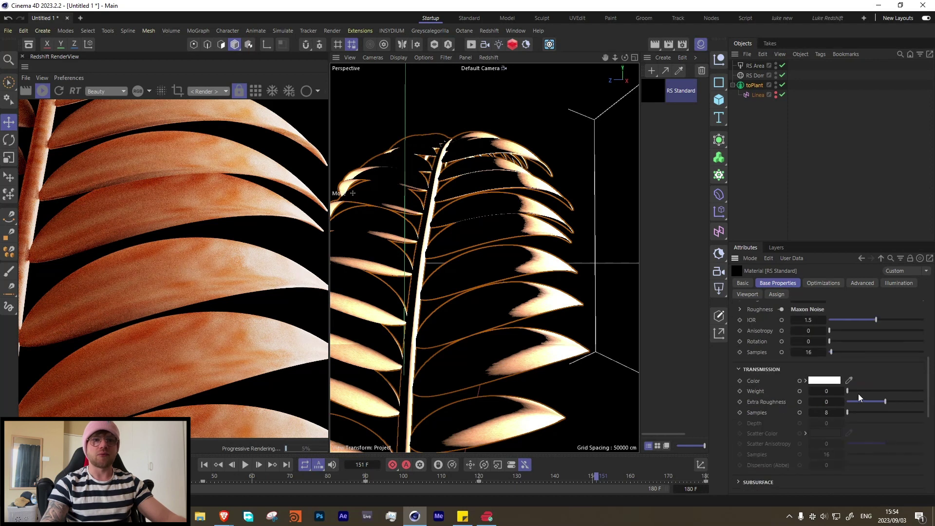
scroll(772, 368, "up", 5)
scroll(770, 356, "down", 9)
left_click_drag(848, 449, 921, 444)
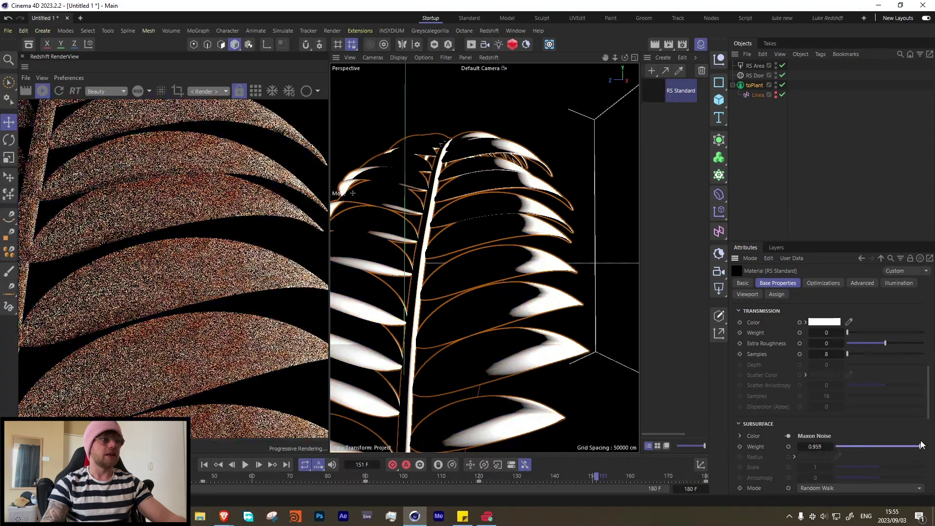
scroll(484, 263, "down", 5)
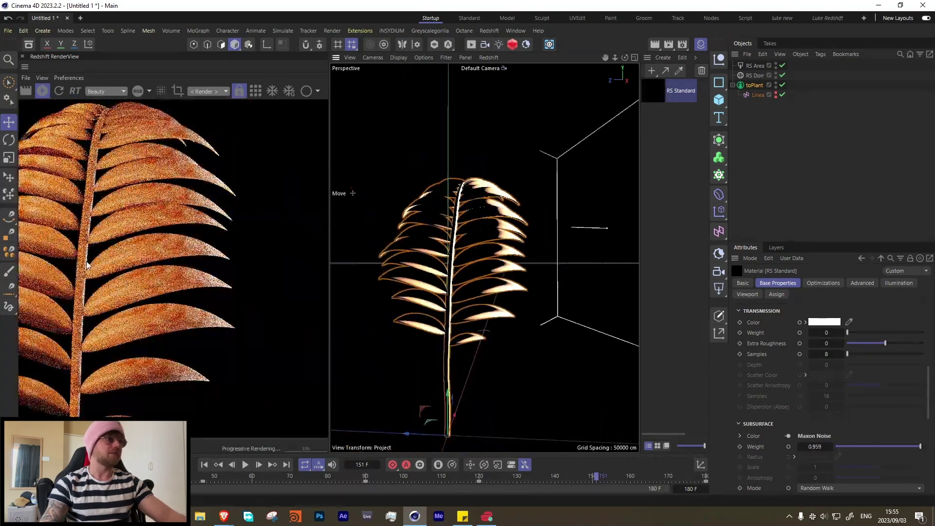
left_click_drag(918, 446, 911, 447)
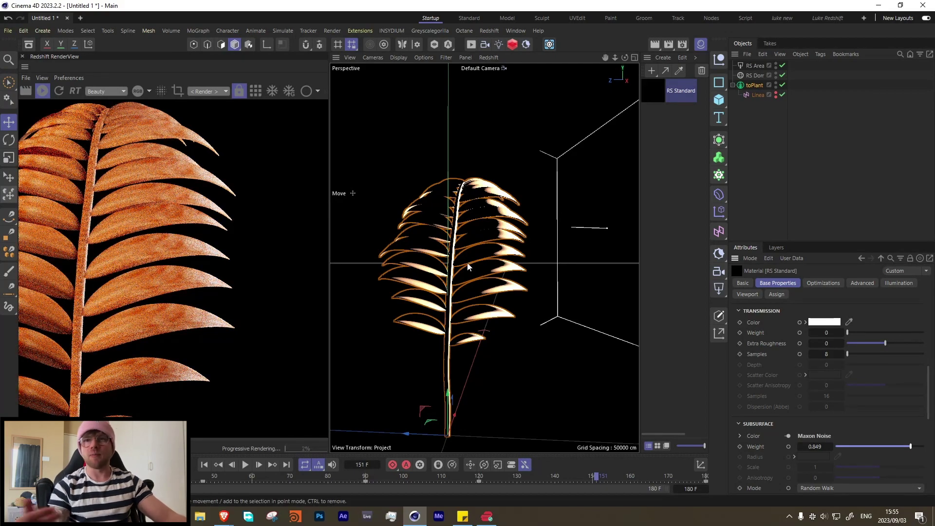
Select the RS Area Light to adjust its intensity.
left_click_drag(407, 239, 428, 244, "alt")
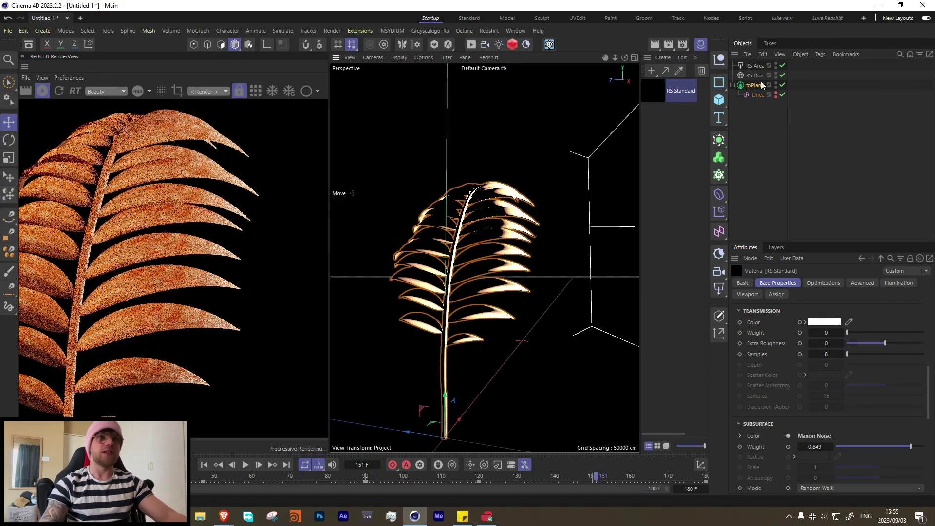
left_click(754, 65)
scroll(828, 371, "up", 3)
Trim the area light's intensity, then duplicate it to the fern's left, rotated toward the plant.
left_click_drag(837, 355, 829, 356)
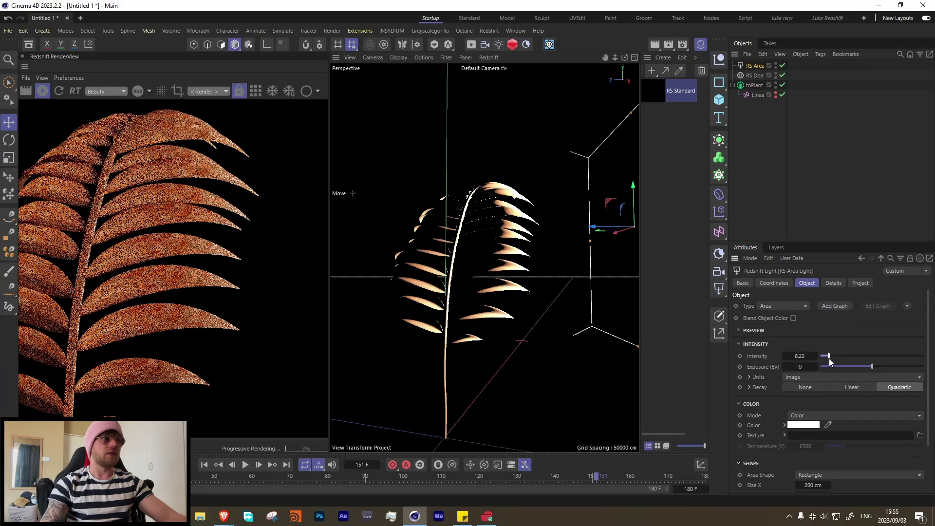
left_click_drag(600, 227, 532, 265, "ctrl")
key("r")
scroll(531, 265, "down", 6)
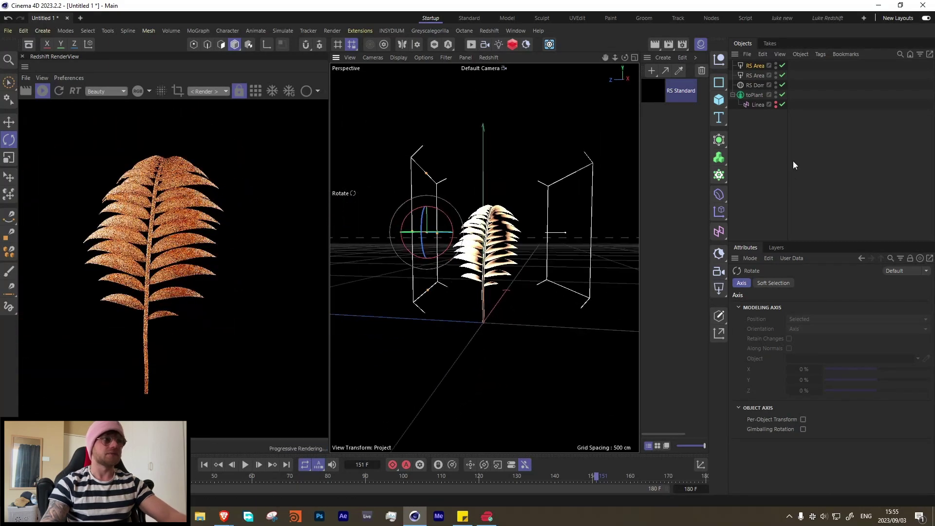
scroll(501, 249, "up", 2)
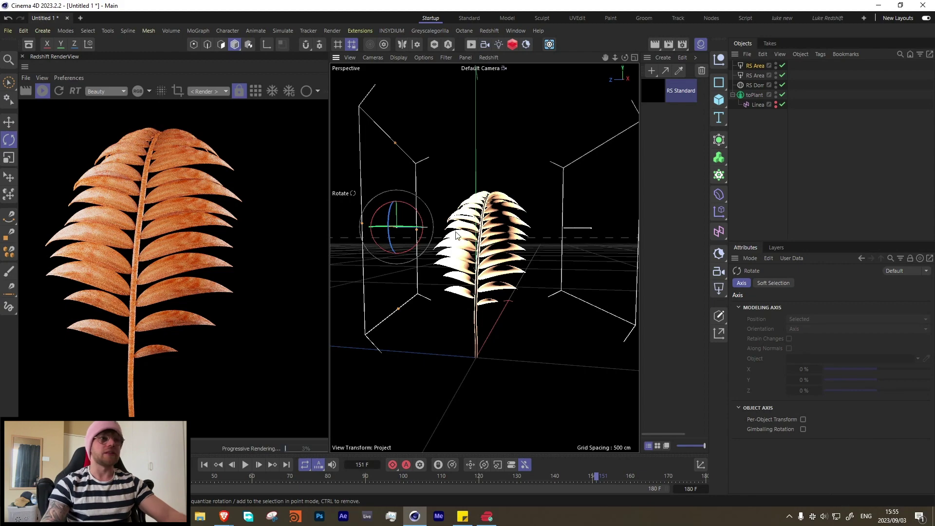
scroll(457, 235, "up", 2)
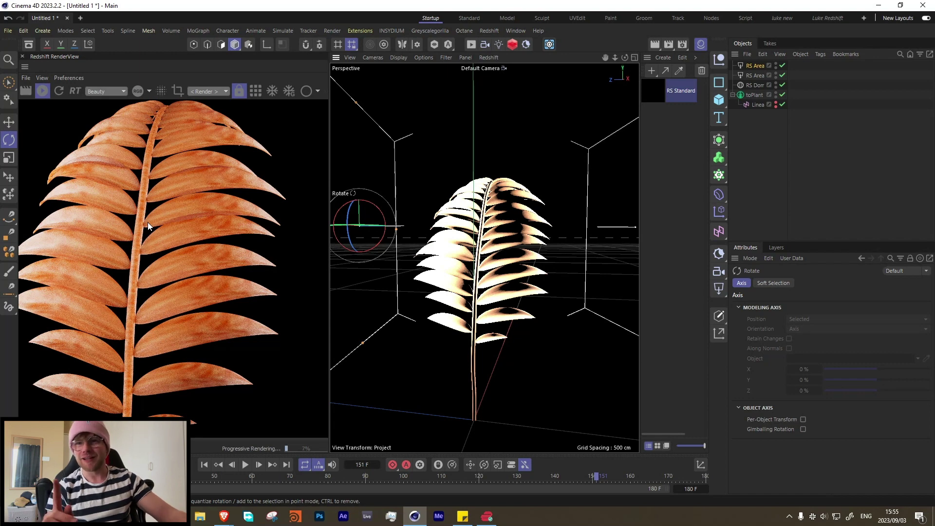
left_click(752, 95)
Duplicate RS Standard as RS Standard.1, review its orange and peach noise colours, and set the bump noise seed to 220.
double_click(661, 113)
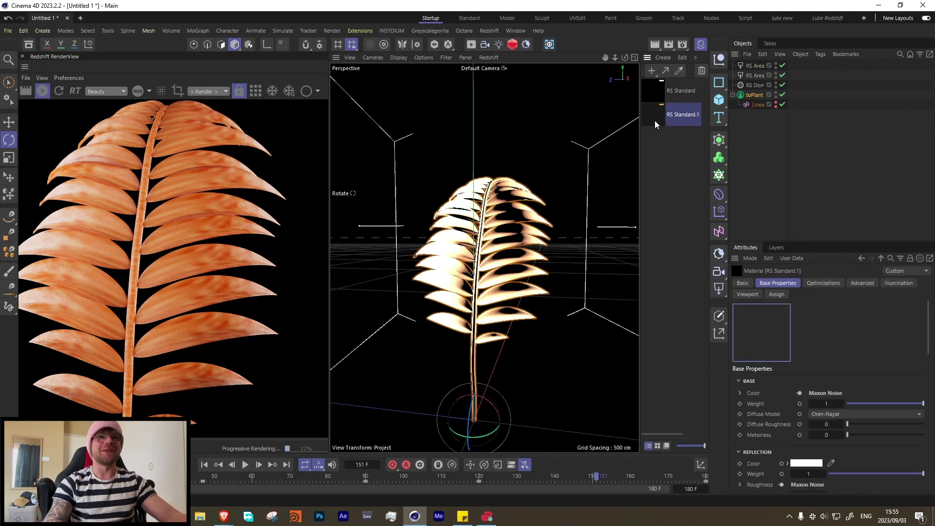
double_click(655, 116)
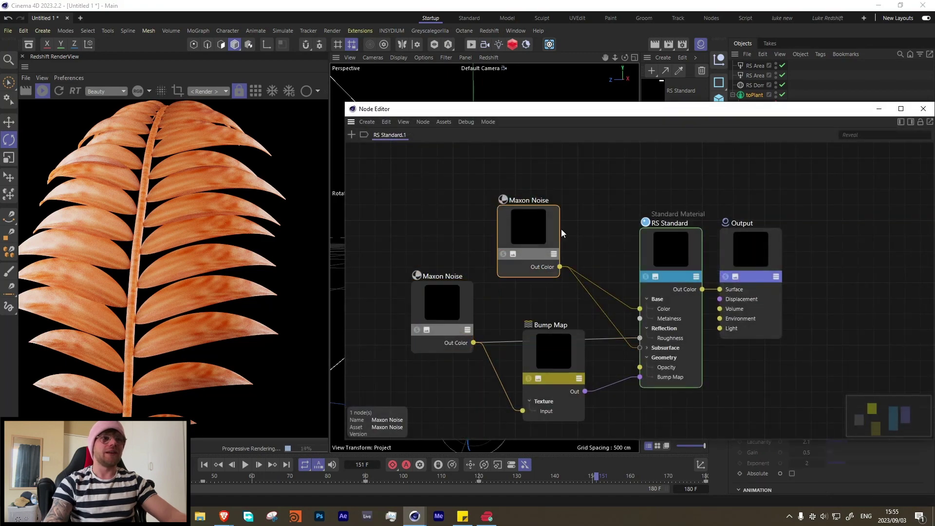
left_click(910, 122)
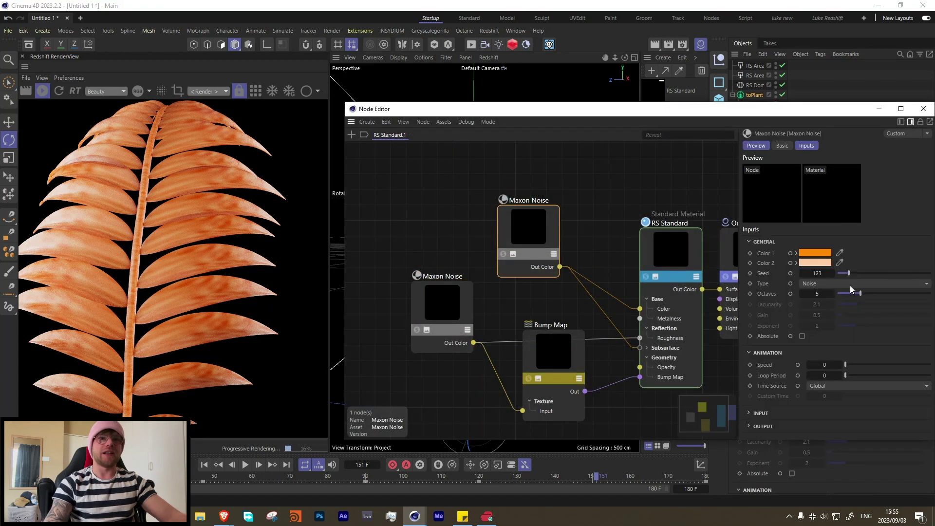
left_click(823, 253)
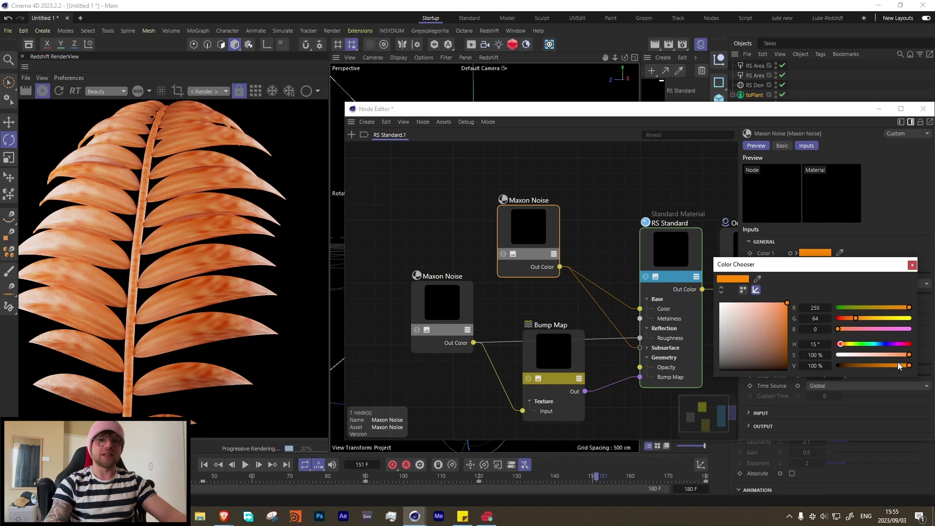
left_click(912, 264)
left_click(814, 263)
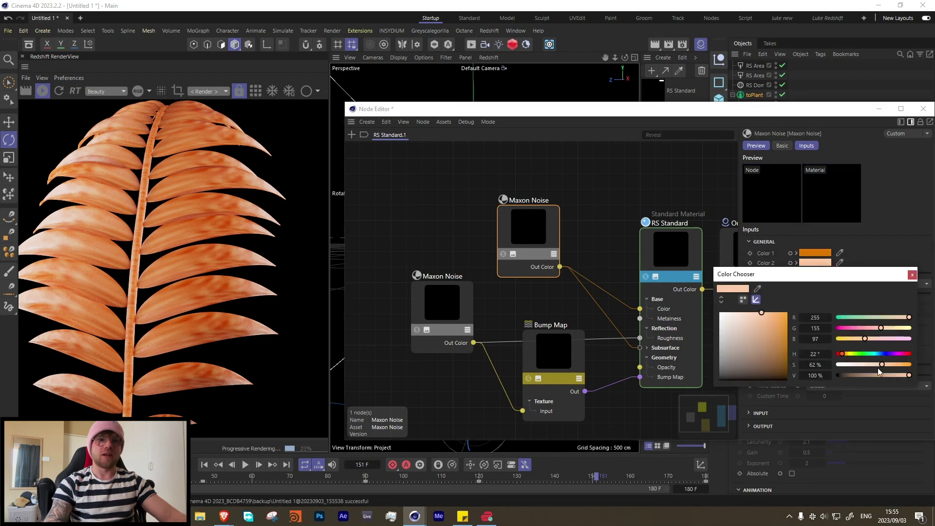
left_click(912, 274)
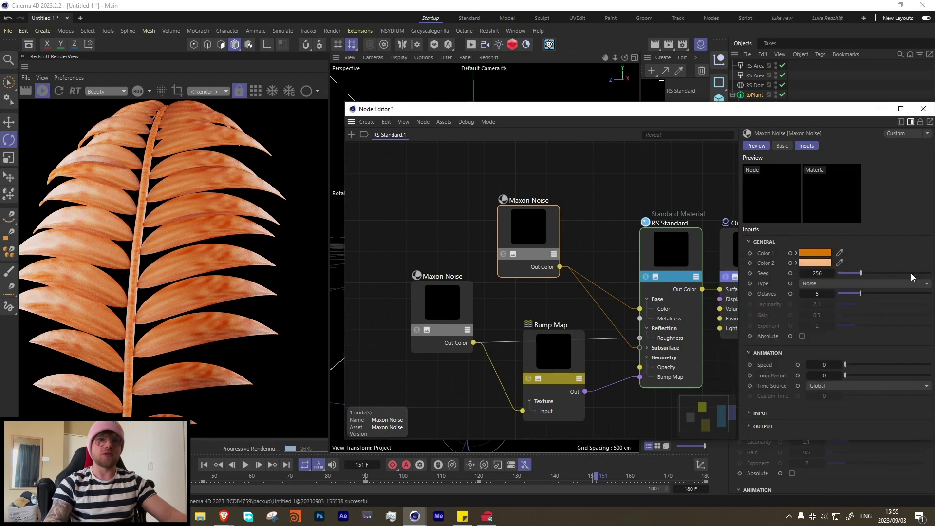
left_click(436, 301)
left_click_drag(848, 274, 856, 273)
Add RS Standard.1 to the fern's Leaf layer materials list.
left_click(923, 109)
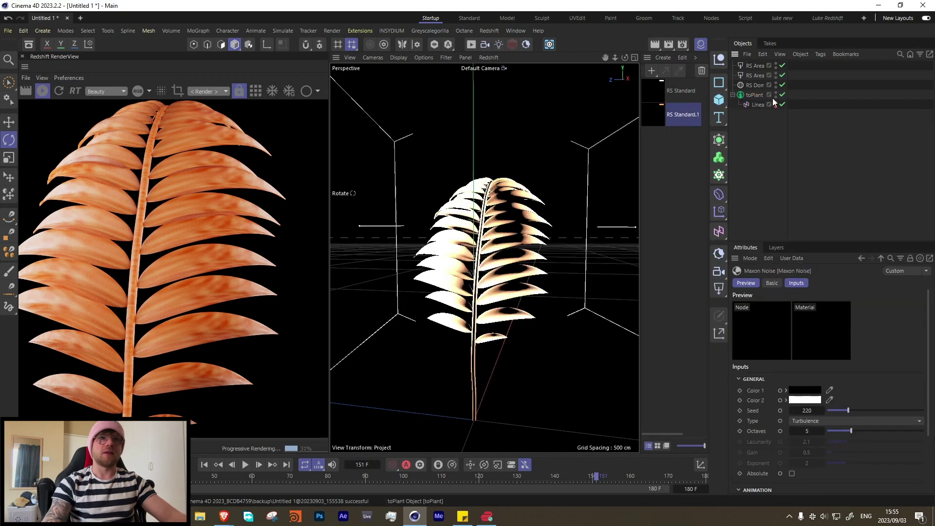
left_click(750, 97)
left_click(824, 341)
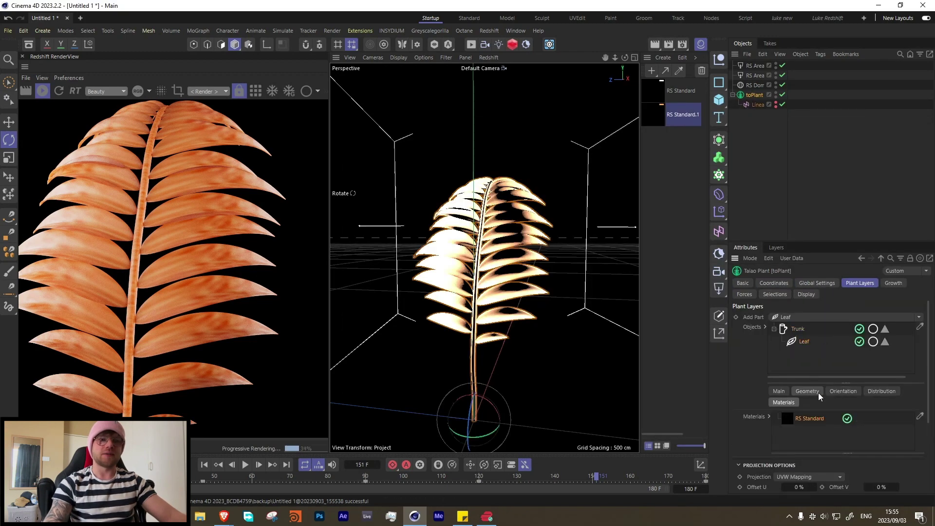
left_click_drag(815, 435, 817, 433)
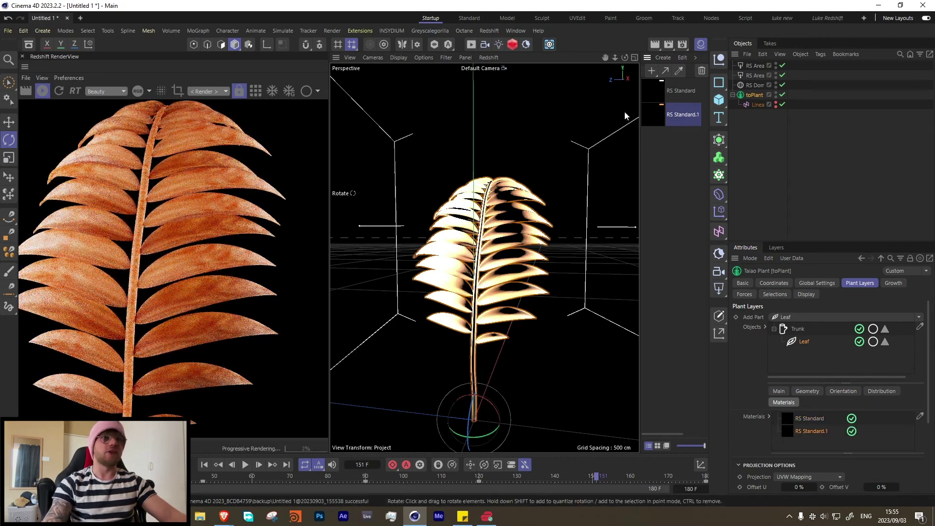
Copy the leaf material as RS Standard.2 and darken its first orange noise colour.
key("ctrl+c")
key("ctrl+v")
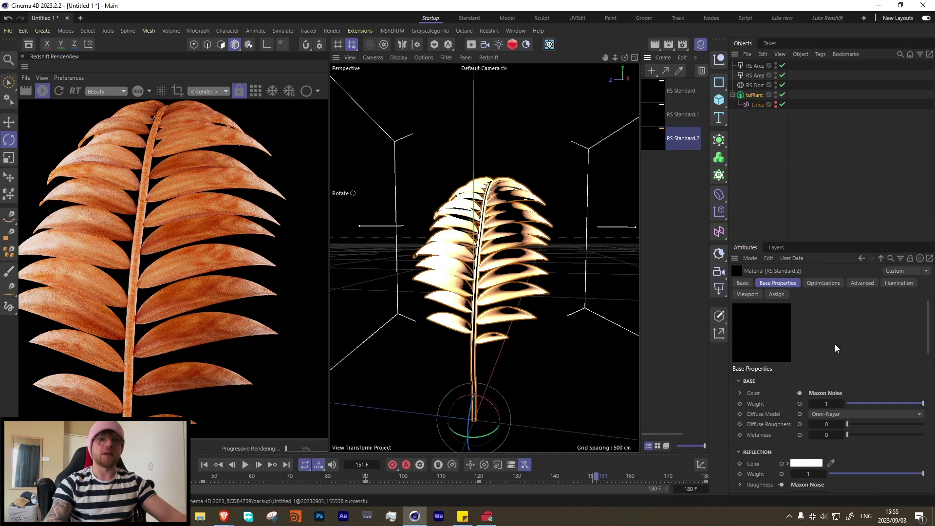
left_click(818, 394)
left_click(815, 404)
left_click(869, 495)
left_click(902, 394)
left_click(811, 414)
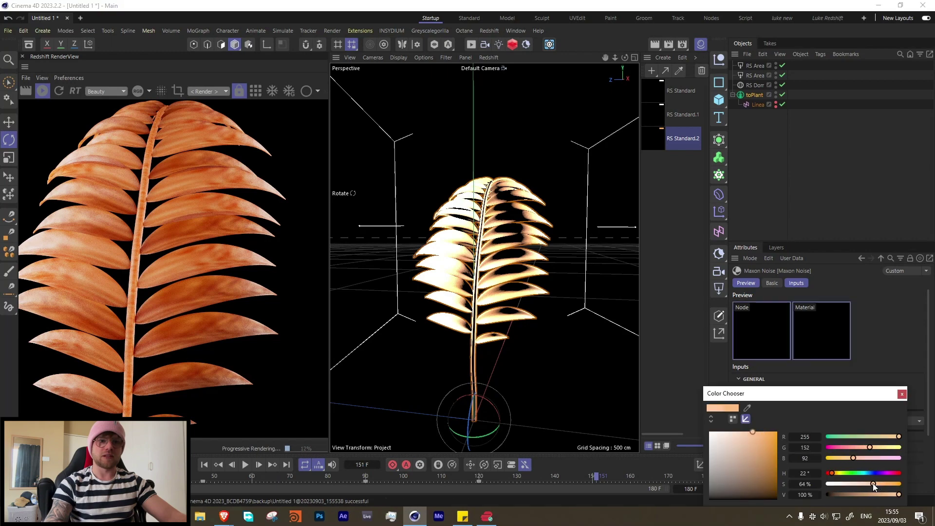
left_click(902, 394)
Add RS Standard.2 to the Leaf layer, then play the fern's growth animation from frame 97.
left_click(755, 96)
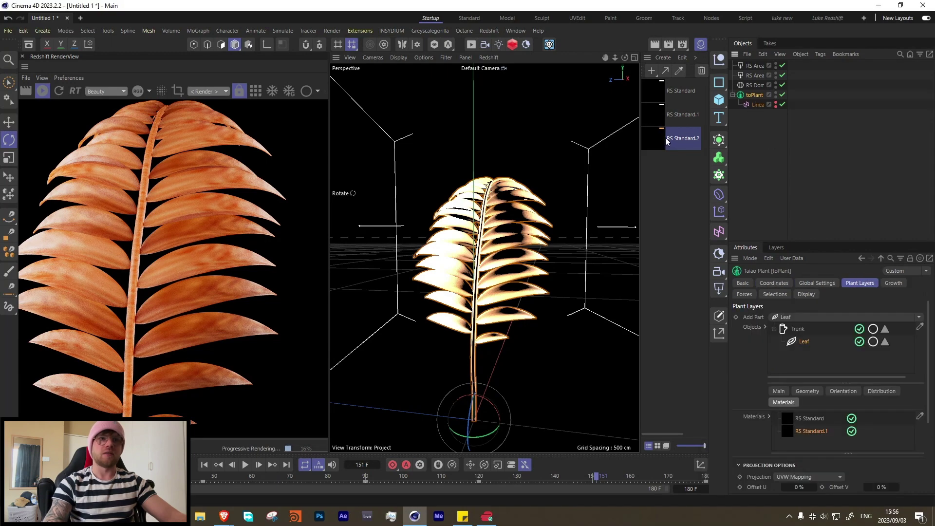
left_click_drag(804, 438, 806, 441)
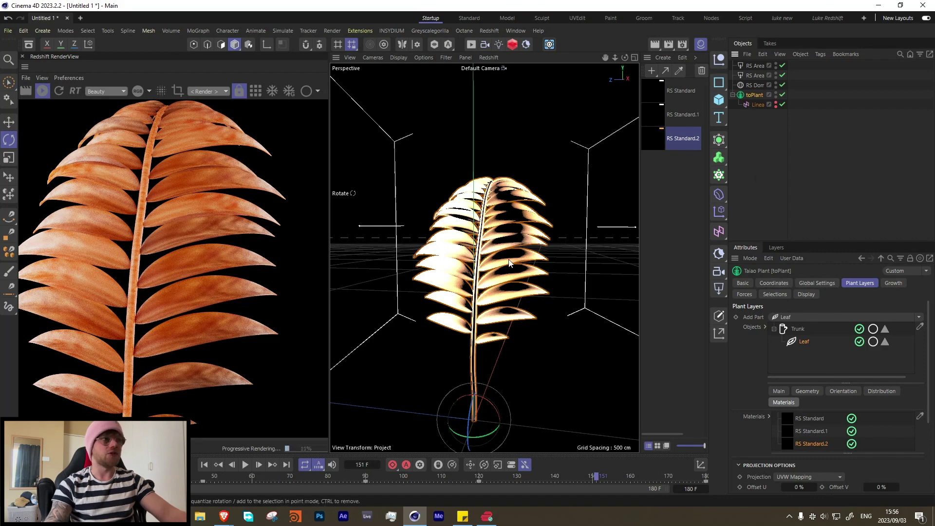
left_click_drag(492, 276, 472, 375, "alt")
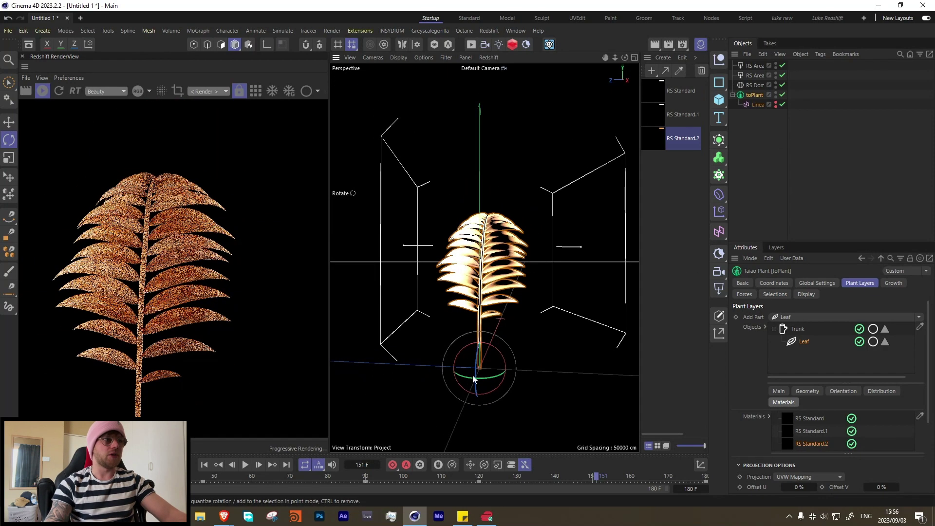
left_click_drag(218, 476, 392, 475)
key("F8")
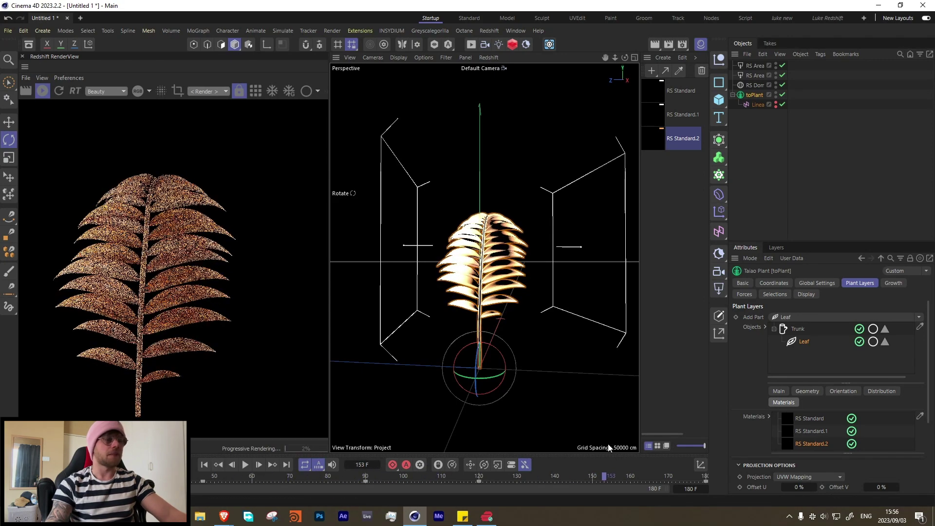